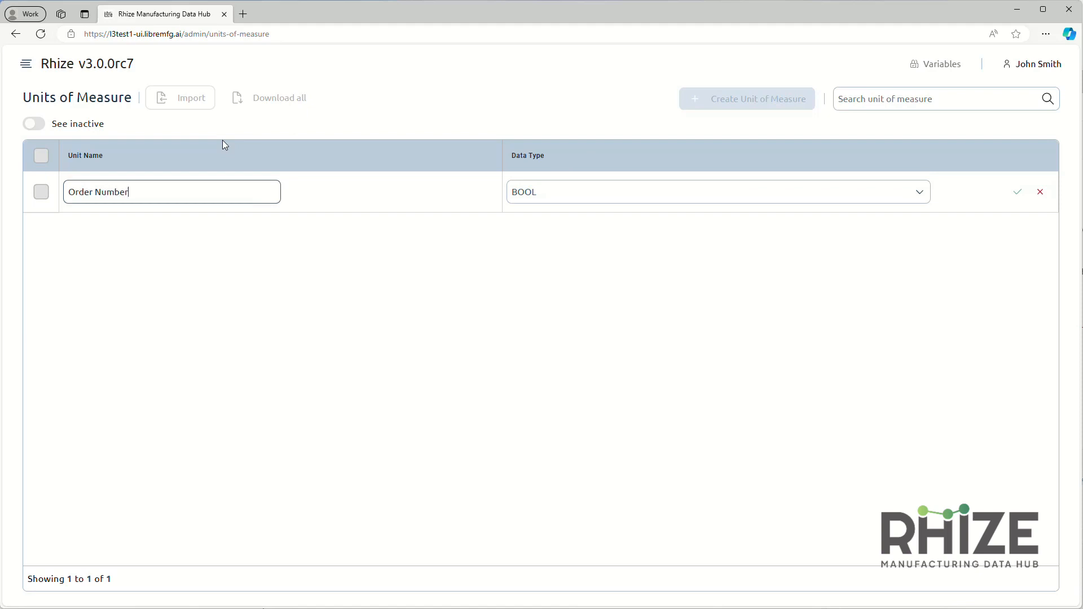
Step: Set the data type of the new Order Number unit to STRING and save the unit
click(578, 192)
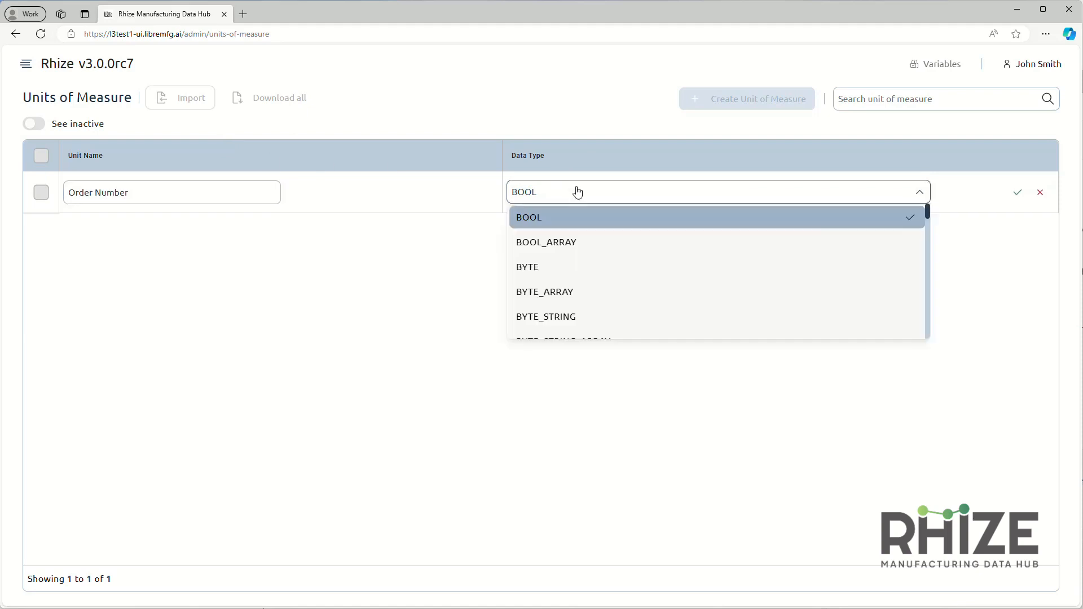
scroll(580, 243, down, 10)
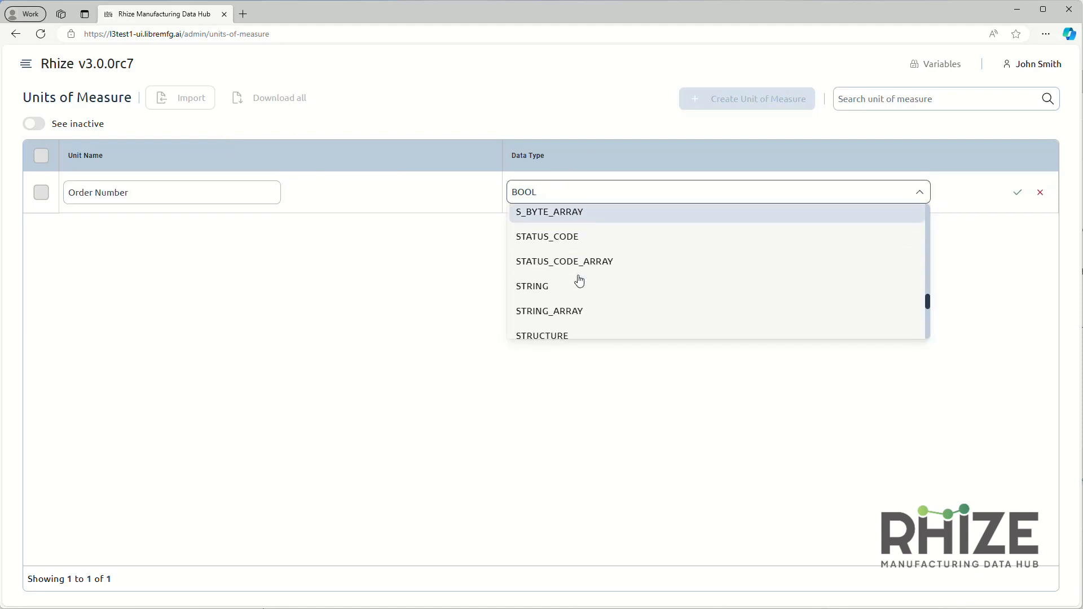
click(576, 285)
click(1017, 192)
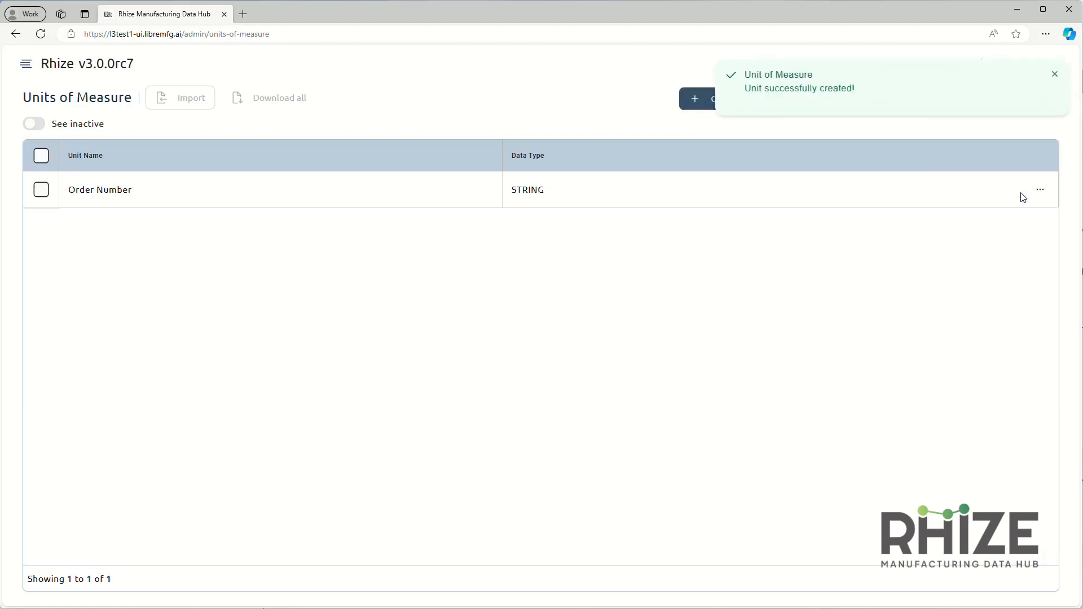
Step: Create a unit of measure named Temperature with the data type FLOAT
click(704, 113)
click(193, 223)
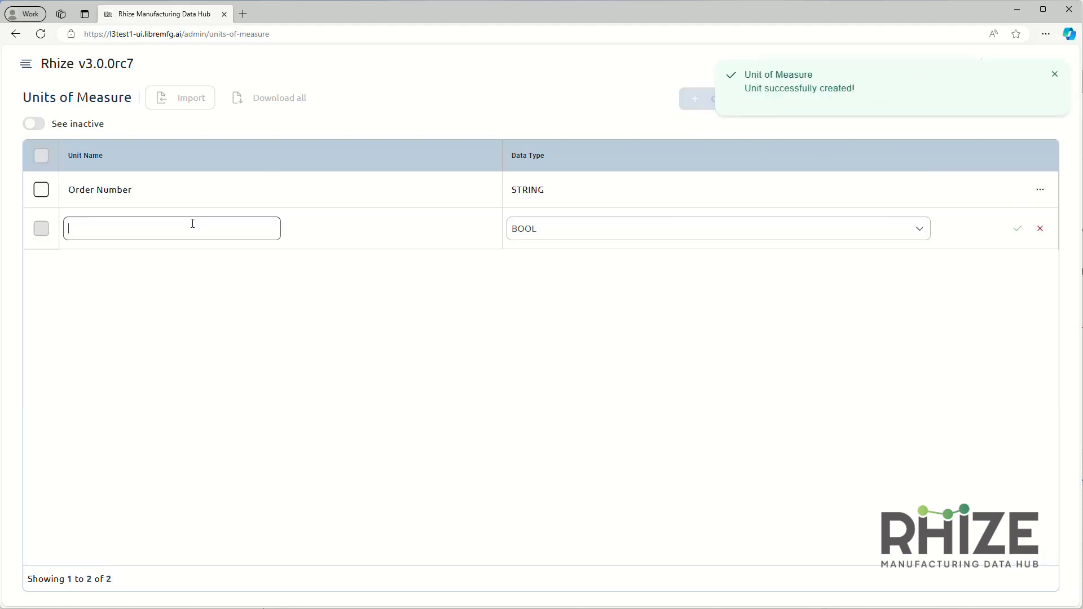
text(Temperature)
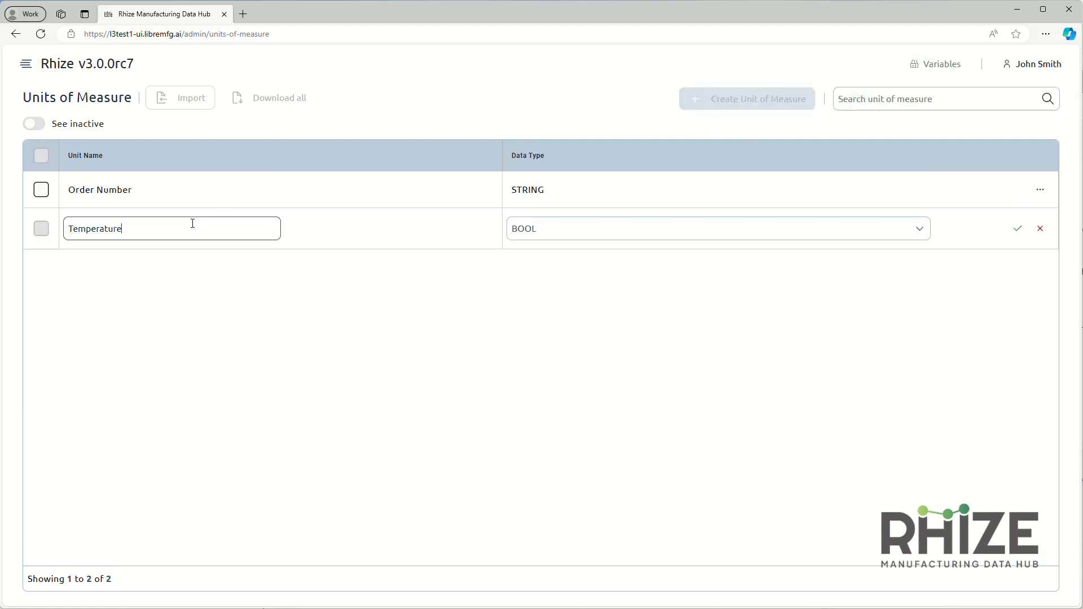
click(786, 232)
scroll(793, 326, down, 5)
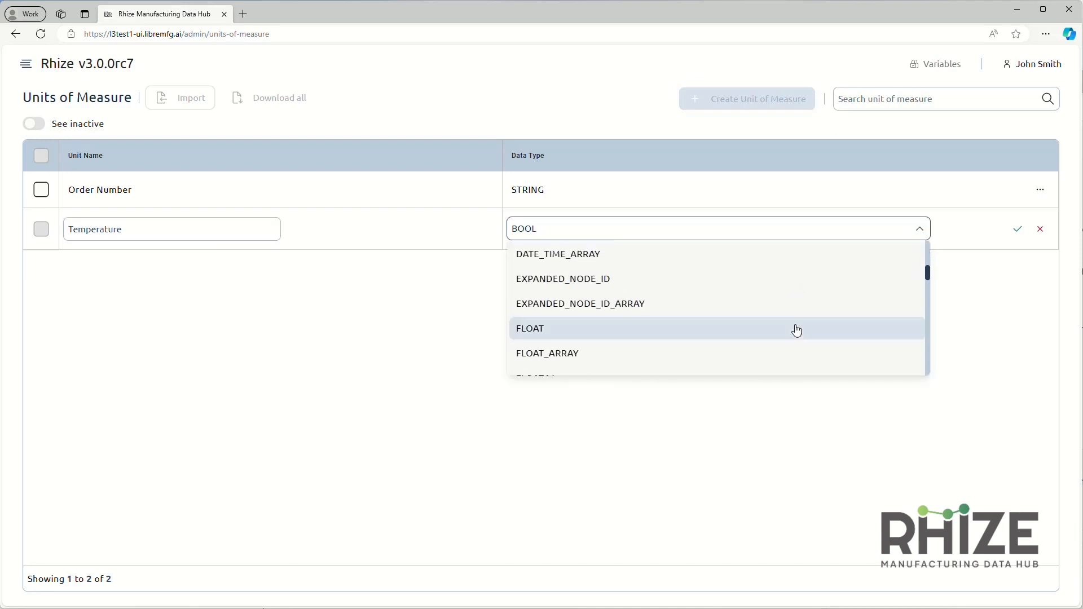
click(797, 330)
click(1017, 229)
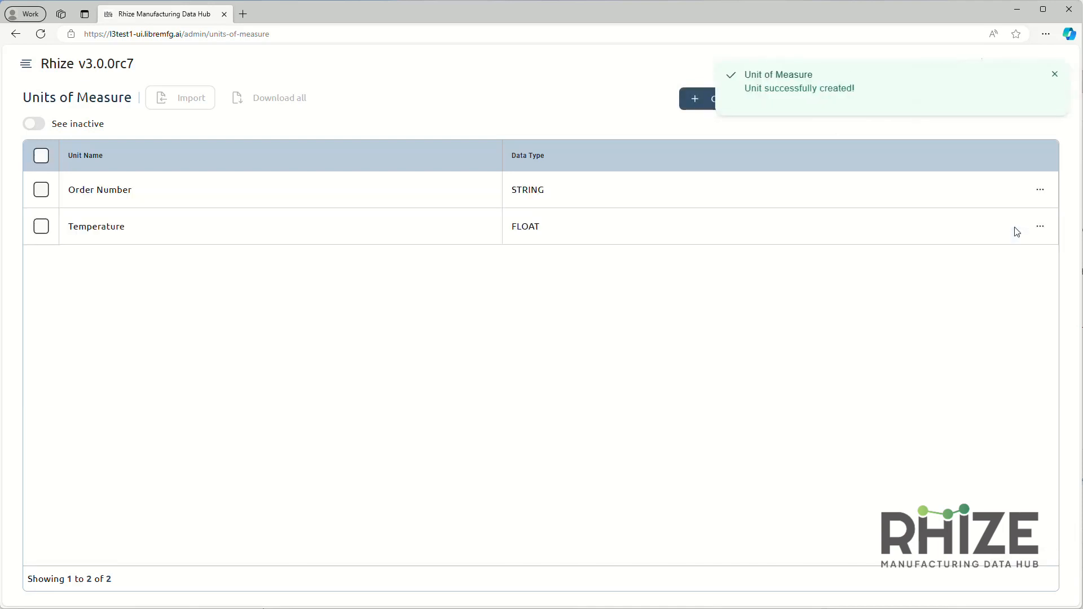
Step: Create a data source named KEPServerEX in the master data
click(31, 66)
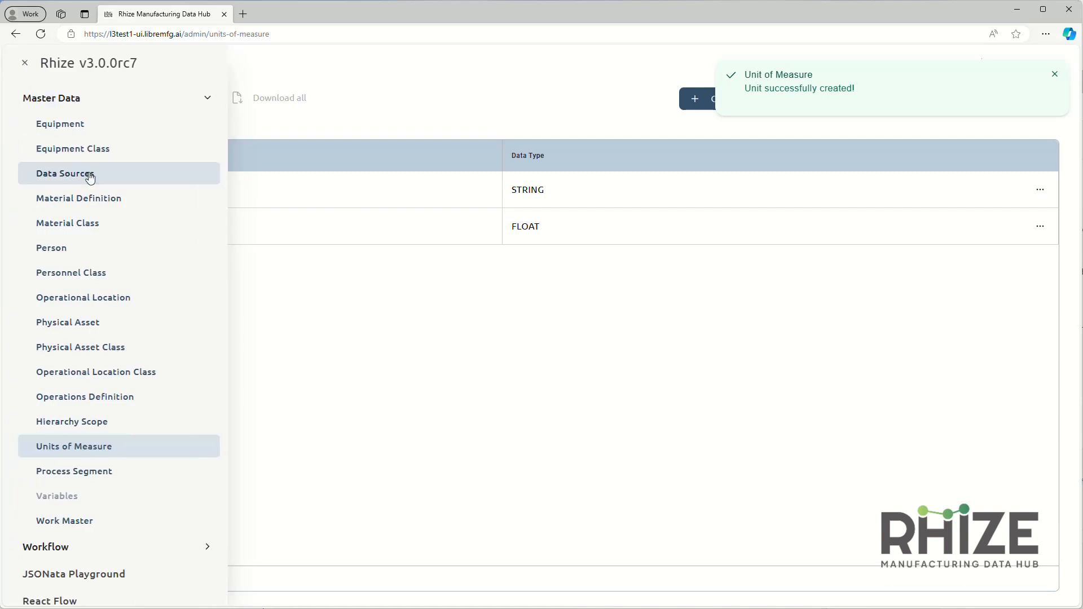
click(85, 174)
click(180, 107)
click(120, 222)
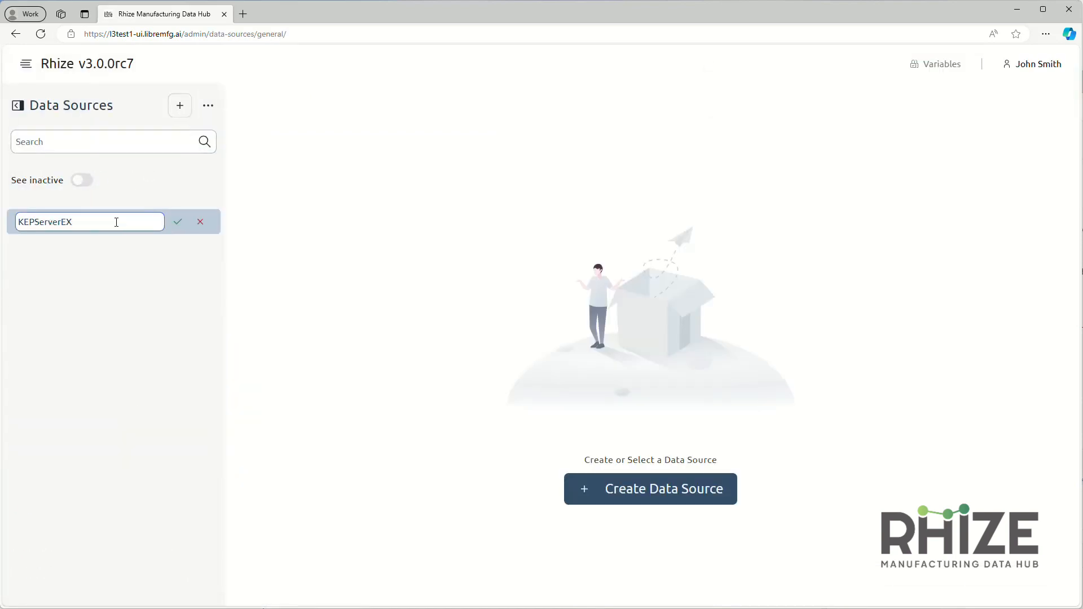
click(178, 220)
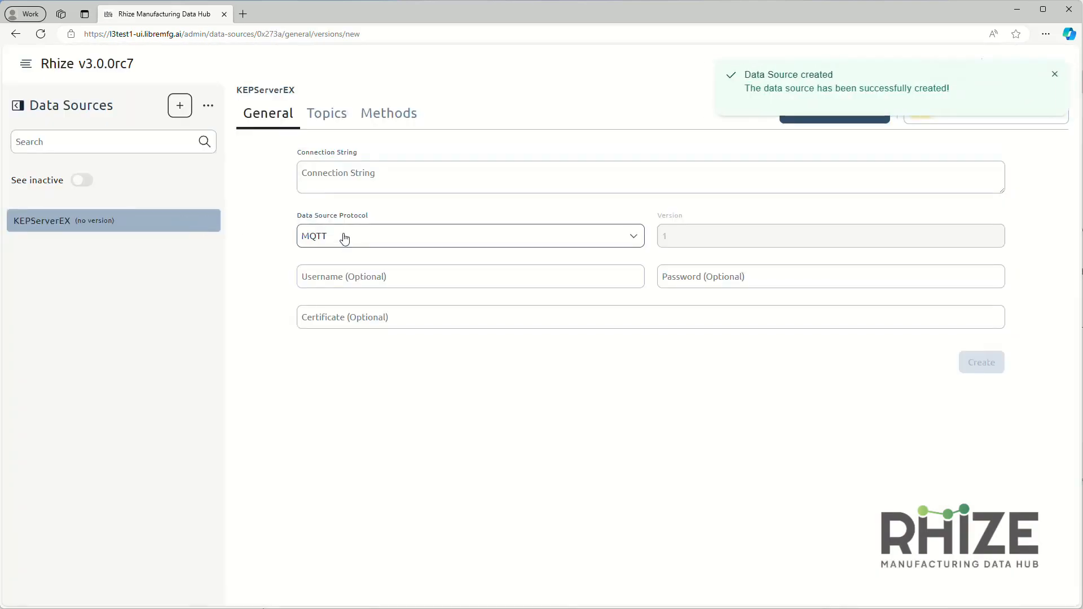
Step: Create the data source's first version with protocol OPCUA and connection string opc.tcp://192.168.1.10:49320
click(344, 238)
click(351, 285)
click(659, 172)
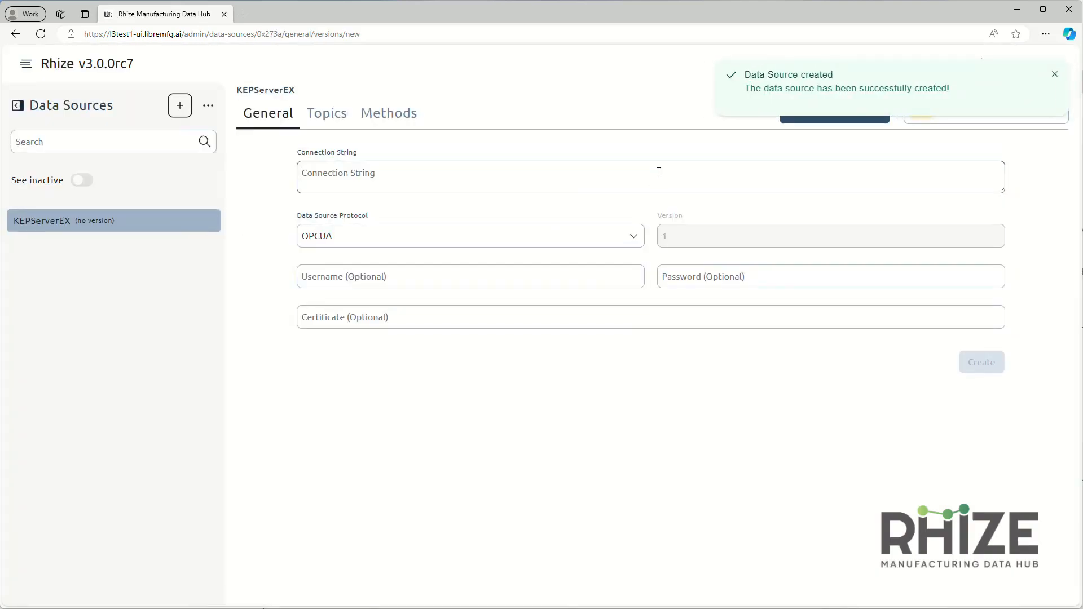
text(opc.tcp://192.168.1.10:49320)
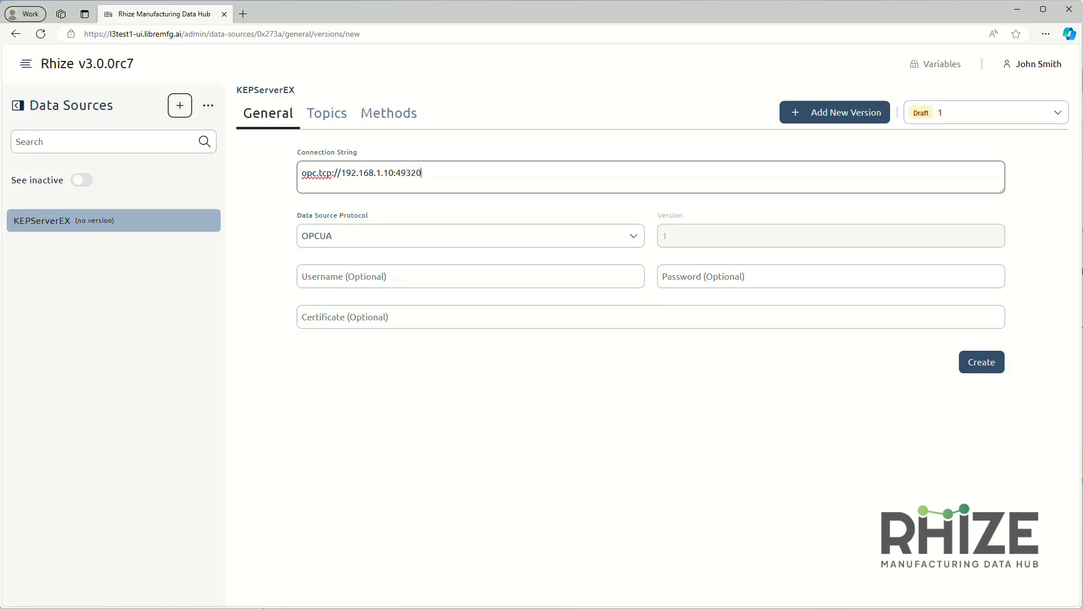
click(984, 365)
Step: Add a STRING topic to KEPServerEX labelled "ns=2;s=Line 1/Order/Number.PV" with the description "Line 1 Order Number"
click(326, 112)
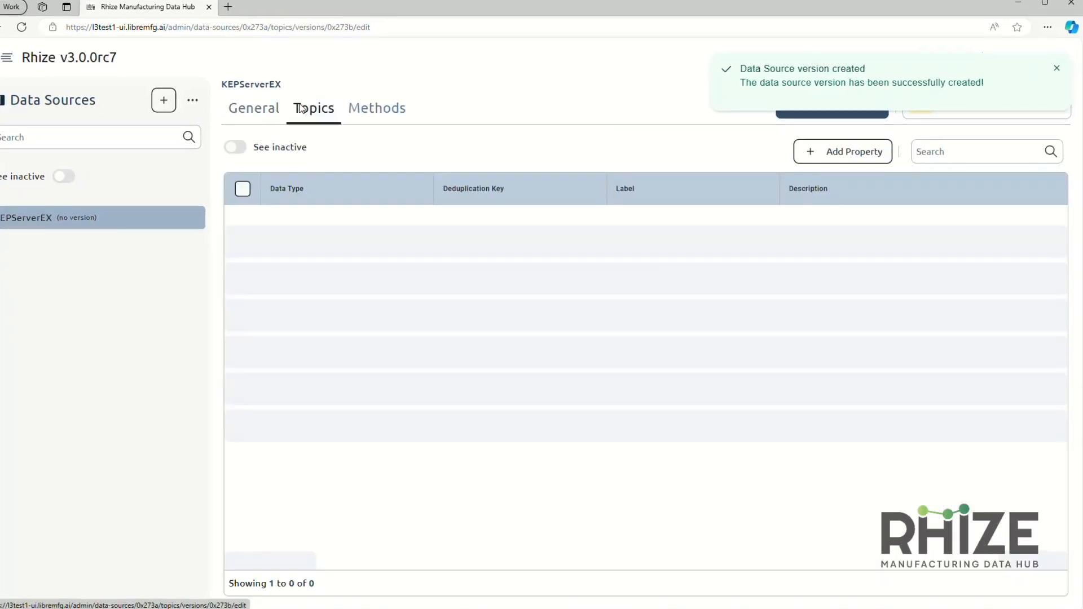
click(630, 531)
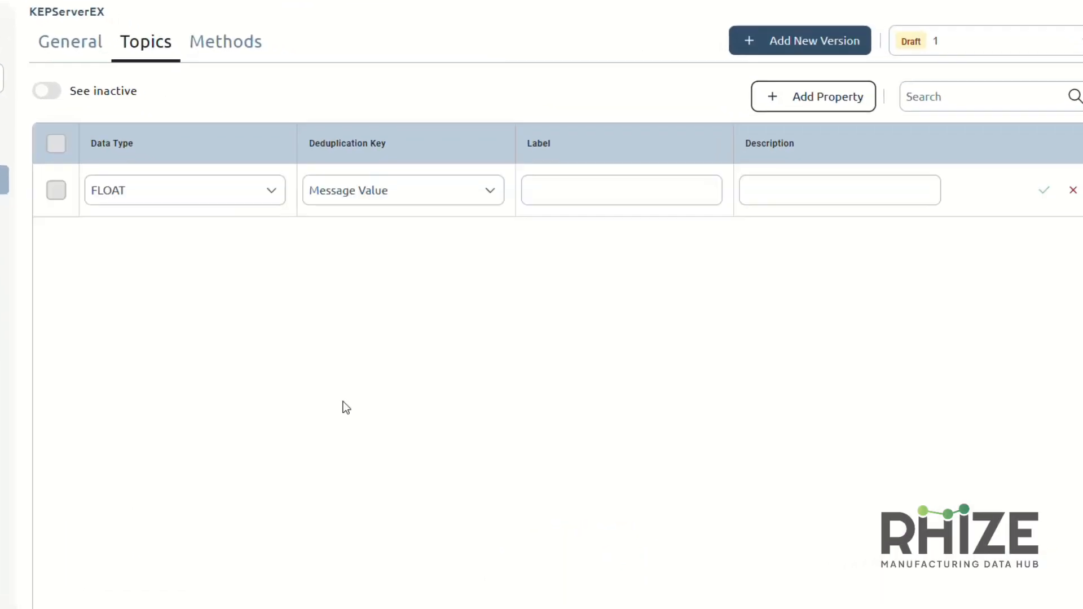
click(189, 195)
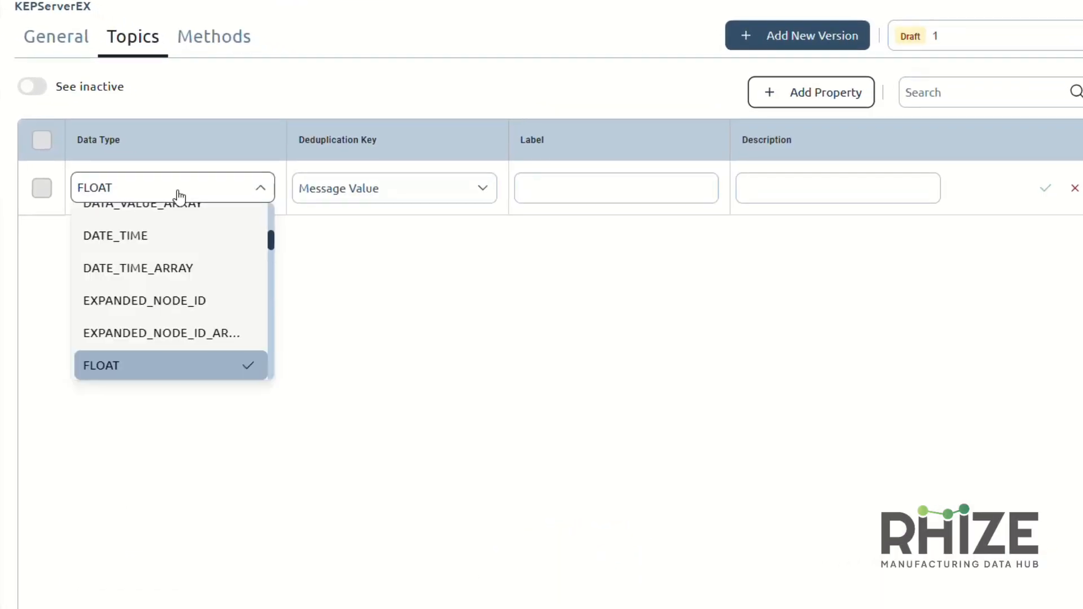
click(182, 363)
click(222, 193)
drag(274, 242, 267, 327)
click(141, 366)
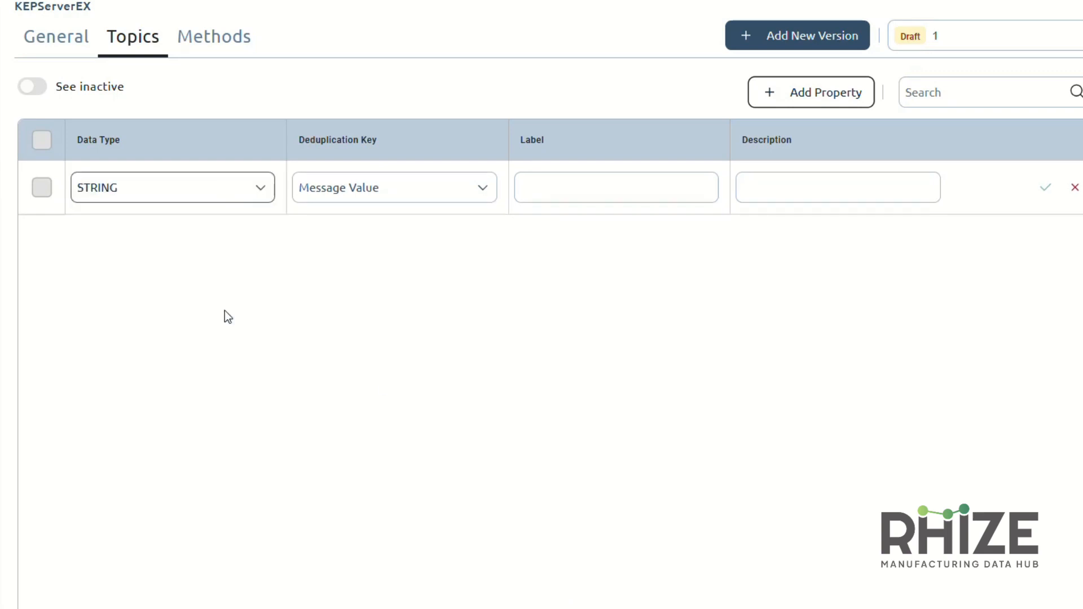
click(533, 189)
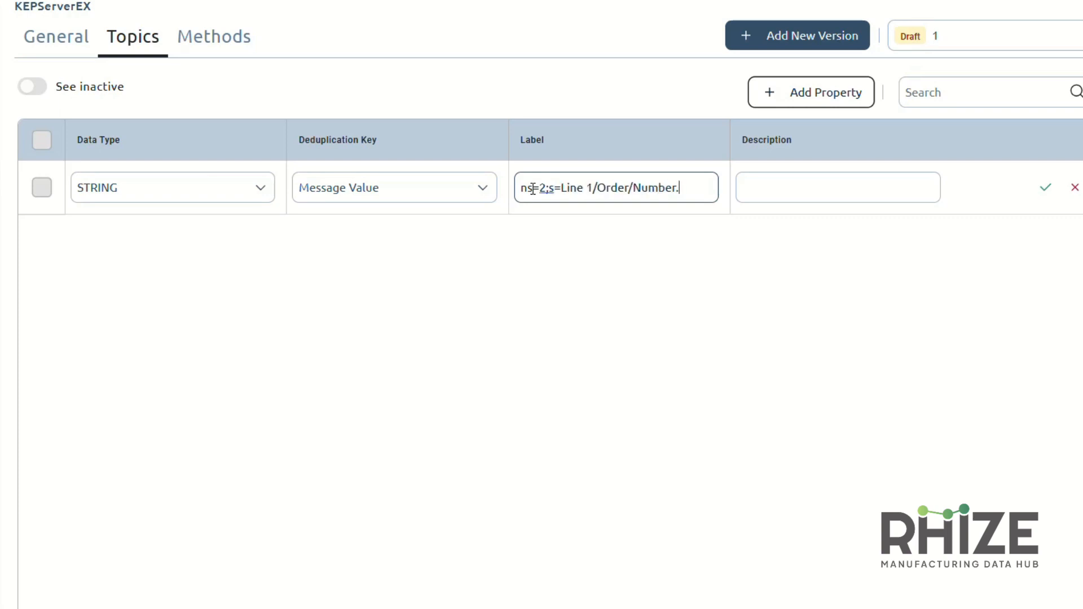
click(809, 195)
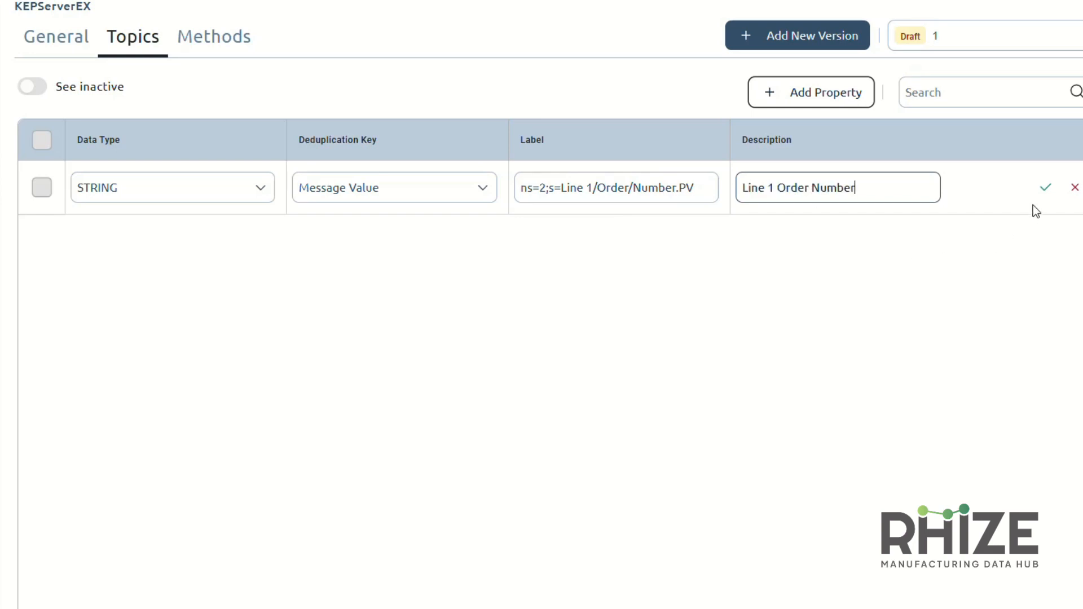
click(1047, 187)
Step: Add a FLOAT topic labelled "ns=2;s=Line 1/Oven/Temperature.SP" with the description "Line 1 Oven Temperature Setpoint"
click(766, 100)
click(187, 241)
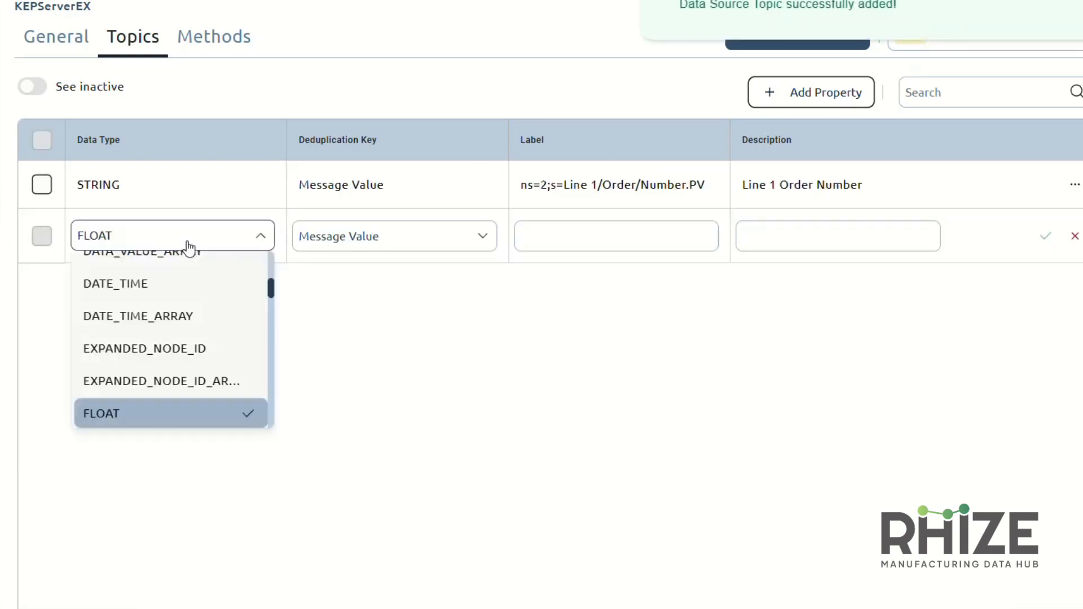
click(169, 416)
click(602, 227)
text(ns=2;s=Line 1/)
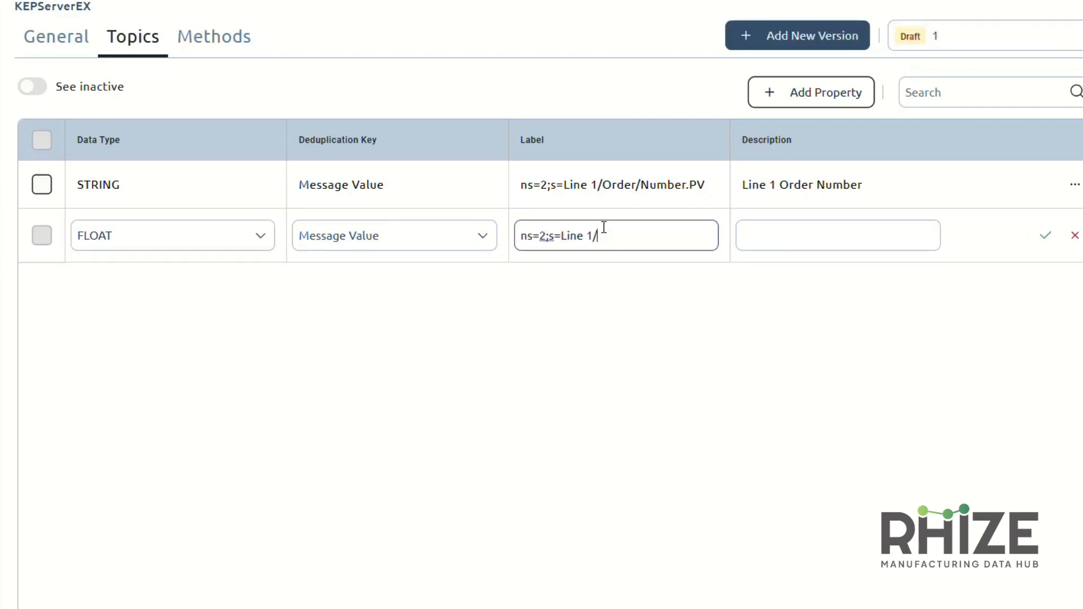
text(Oven/Temperature.SP)
key(Tab)
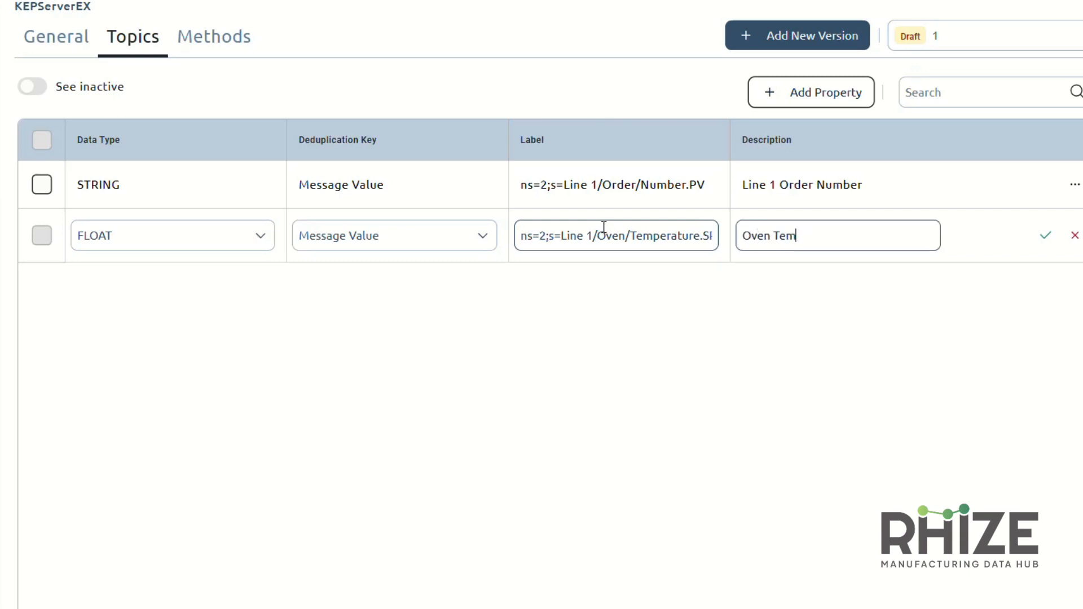
text(Line 1 Oven Temperature Setpoint)
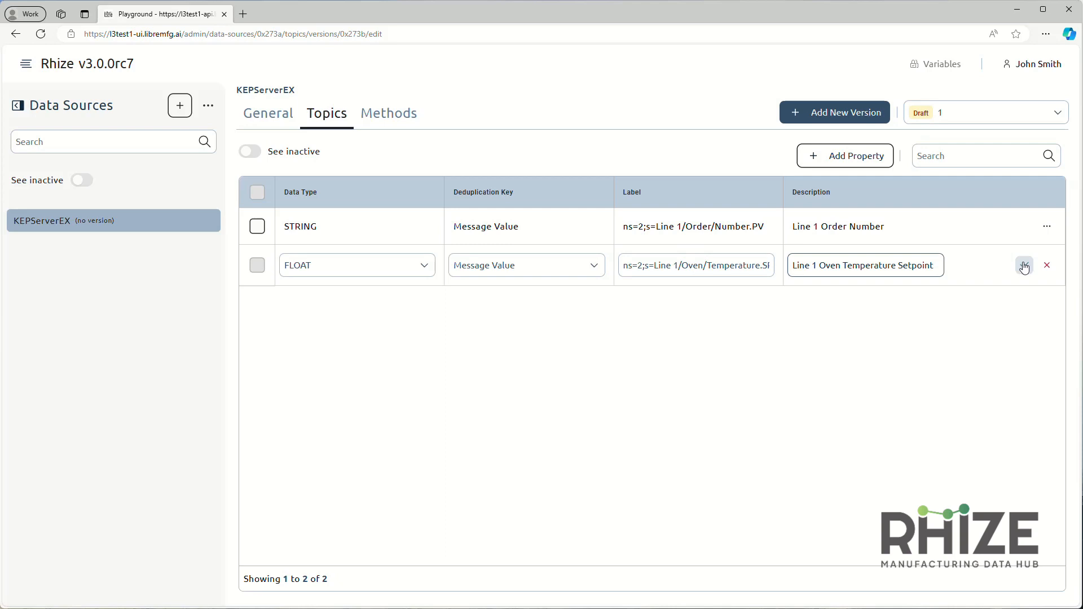
click(1025, 266)
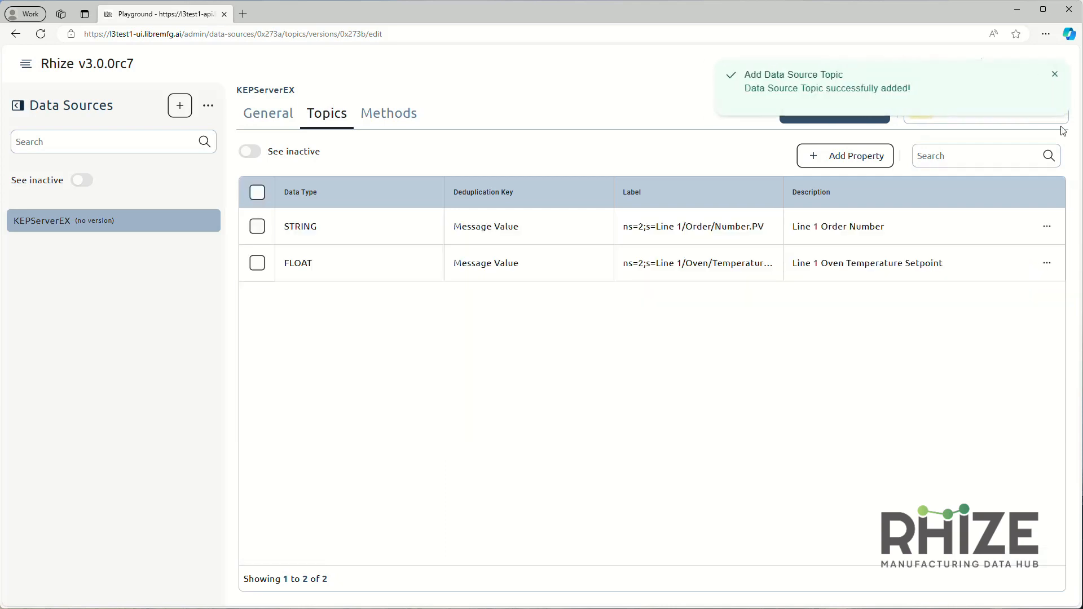
click(1055, 74)
Step: Save version 1 of the KEPServerEX data source and change its state to Active
click(268, 113)
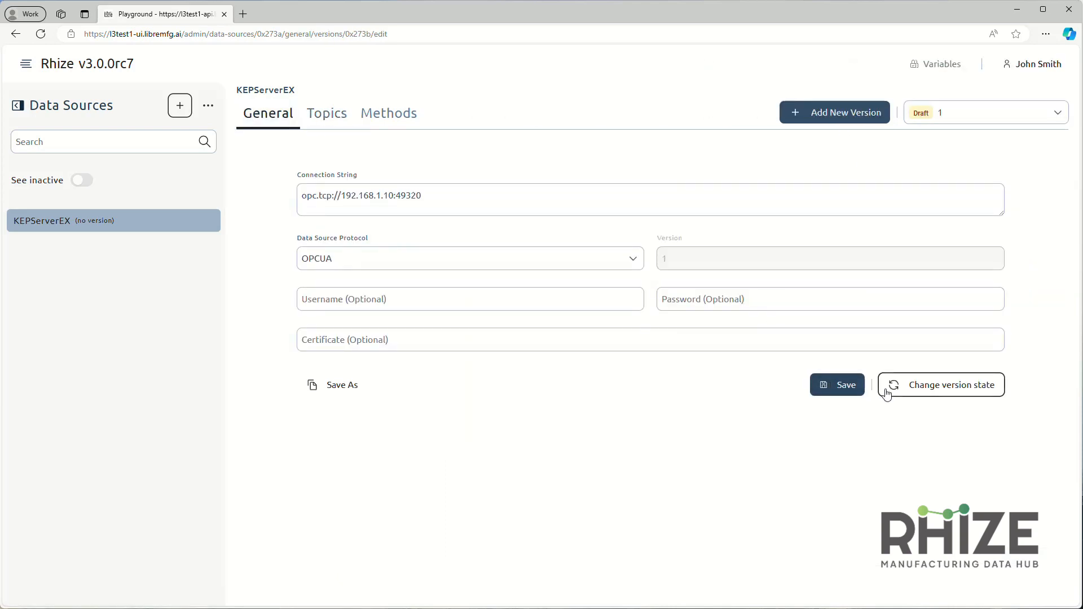
click(839, 385)
click(910, 387)
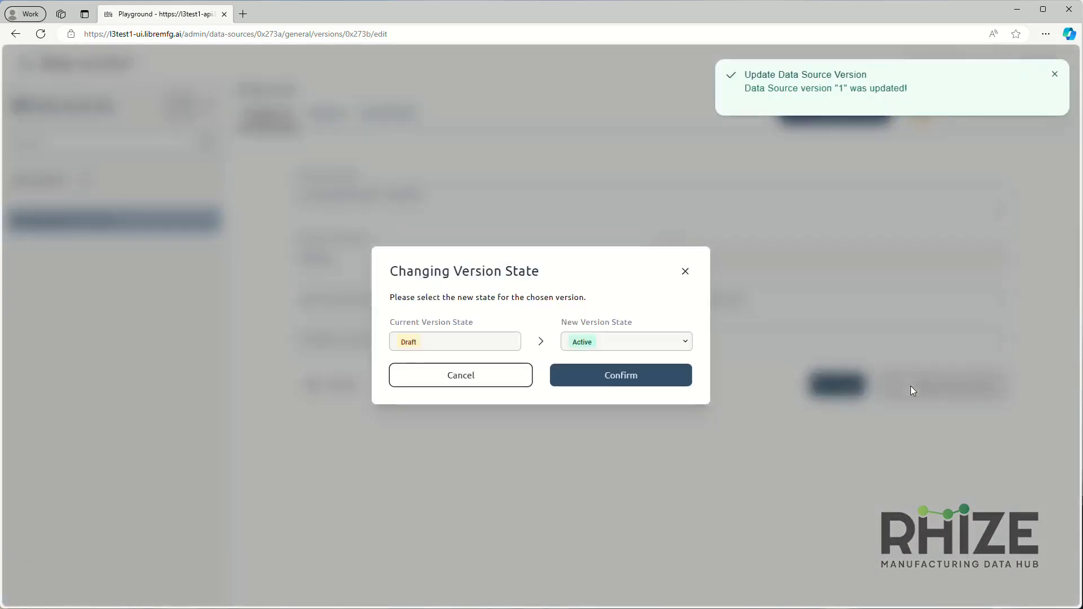
click(619, 377)
click(615, 361)
Step: Create an equipment class named Pizza Line with a first version described as "A pizza production line"
click(90, 150)
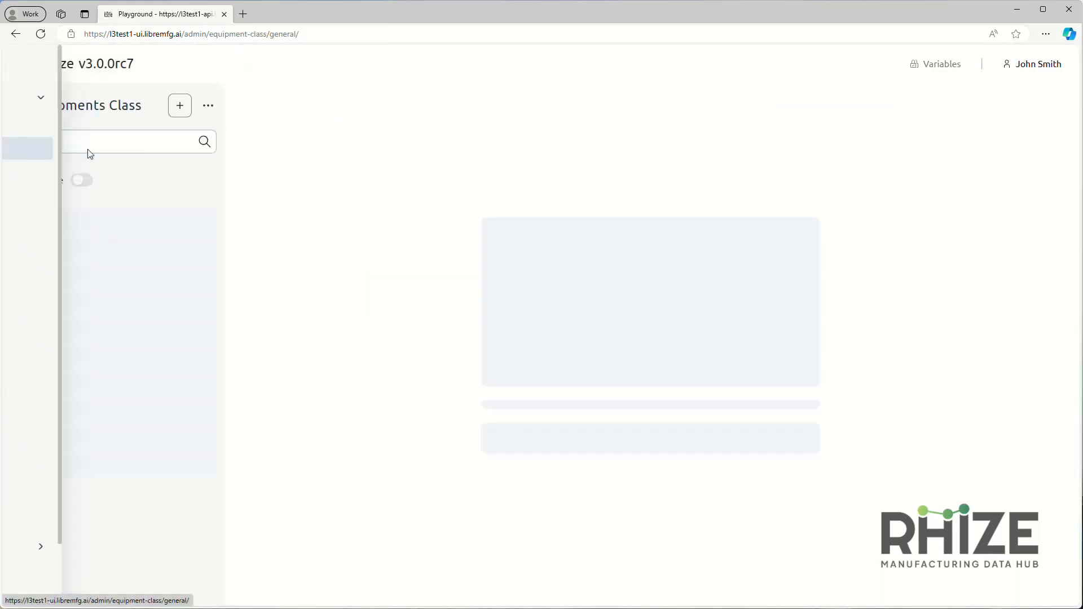
click(180, 107)
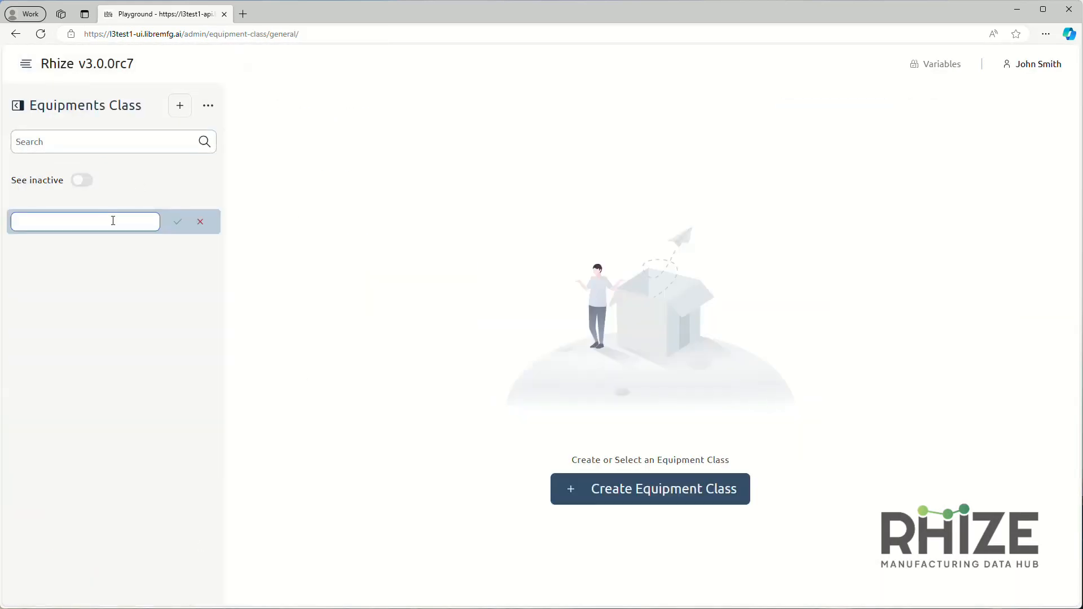
click(177, 222)
click(871, 183)
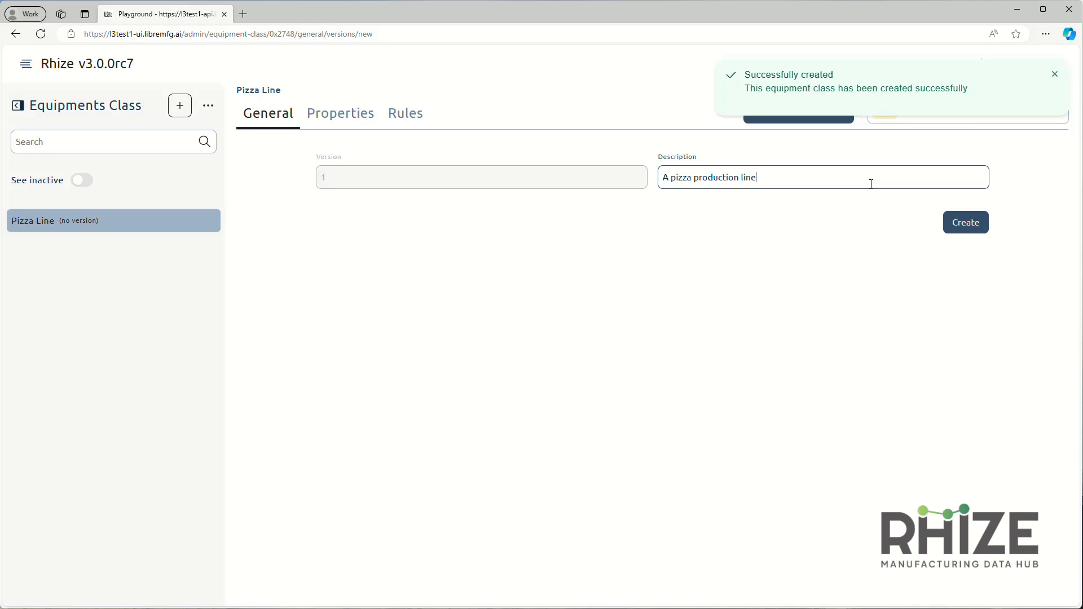
click(963, 218)
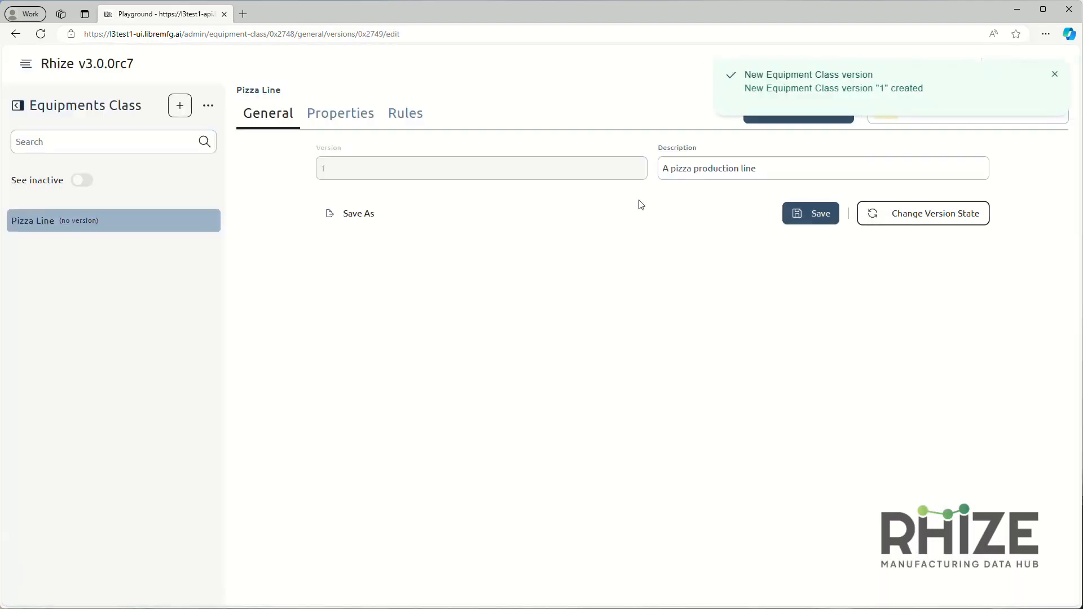
Step: Add a BOUND property named Order Number to the Pizza Line class, with Order Number as its unit of measure
click(340, 112)
click(777, 155)
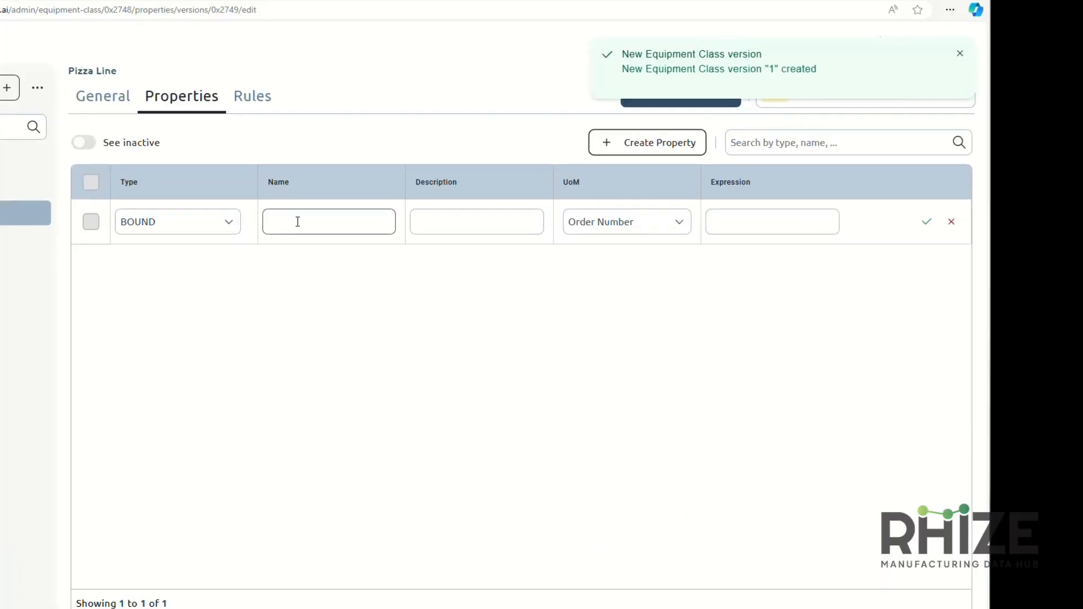
text(Order Number)
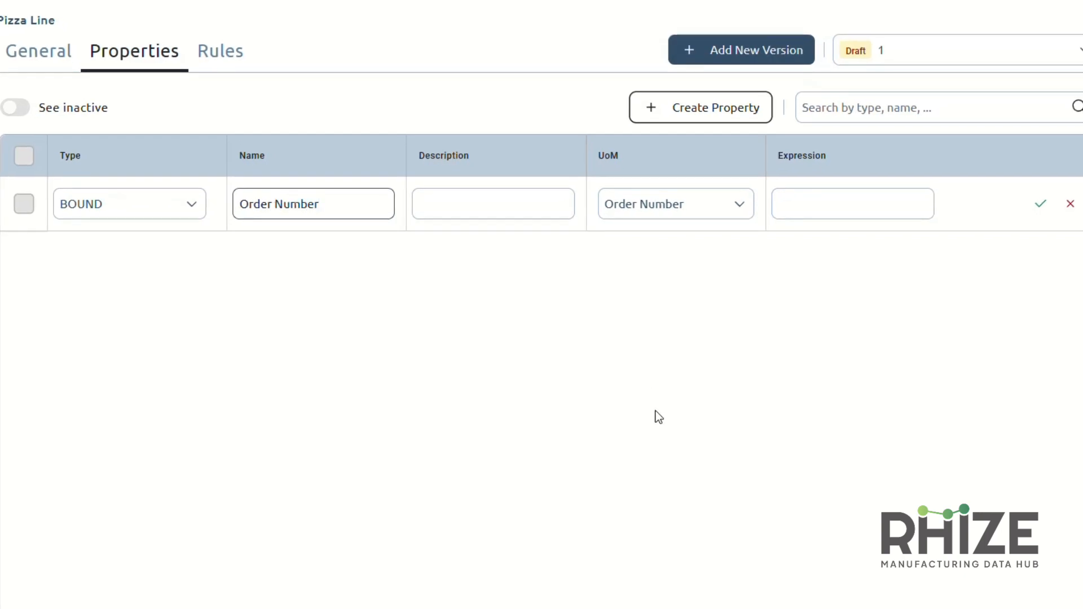
click(745, 206)
click(813, 215)
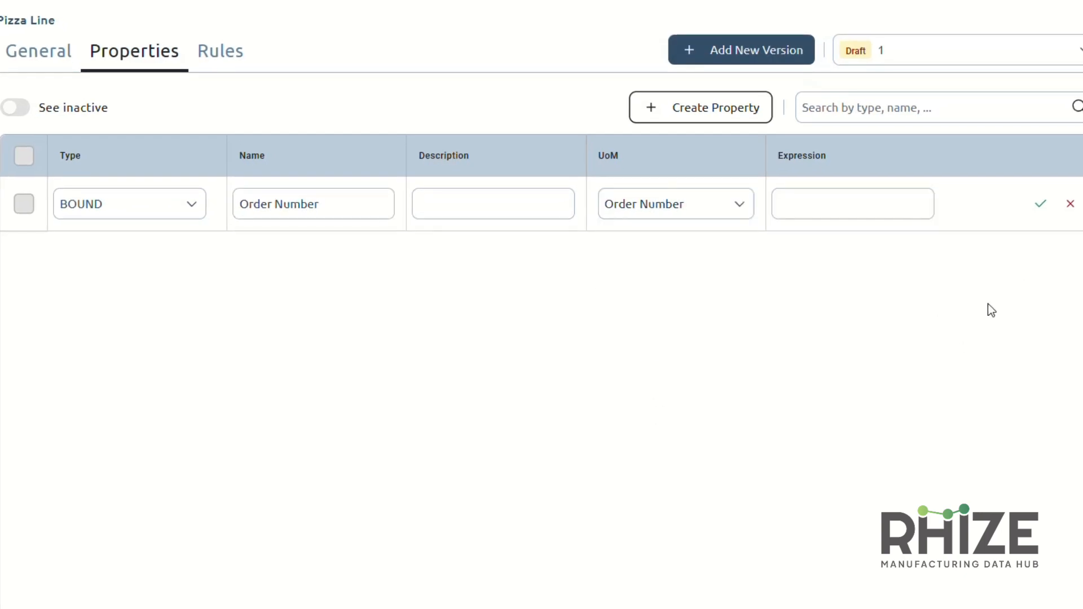
click(1041, 203)
Step: Add a BOUND property named Oven Temperature SP to the Pizza Line class, with Temperature as its unit of measure
click(736, 122)
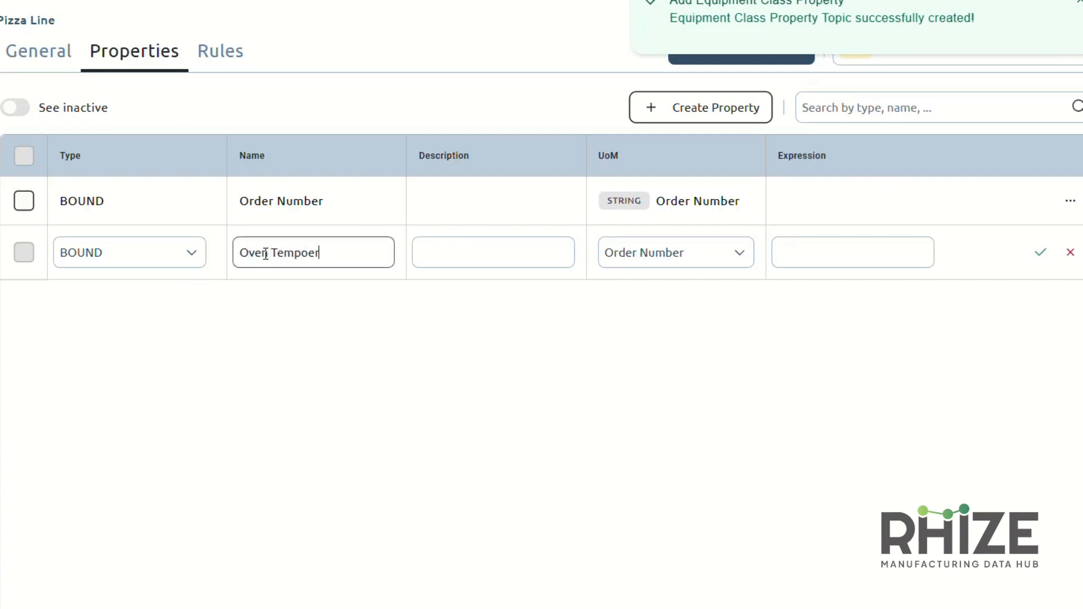
key(BackSpace)
key(BackSpace)
key(BackSpace)
text(erat)
click(621, 254)
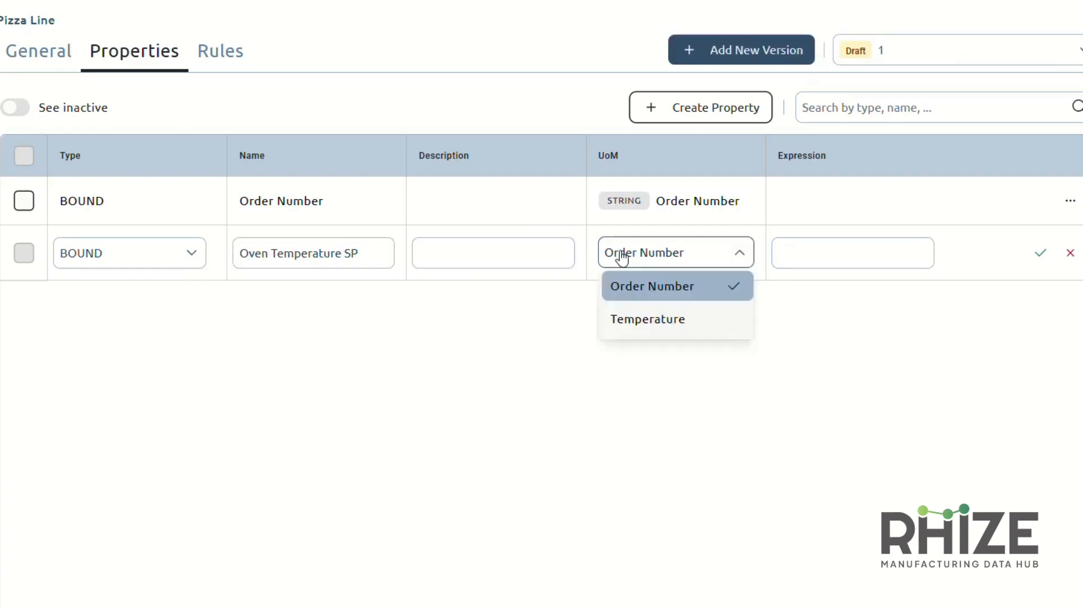
click(624, 324)
double_click(308, 251)
click(846, 245)
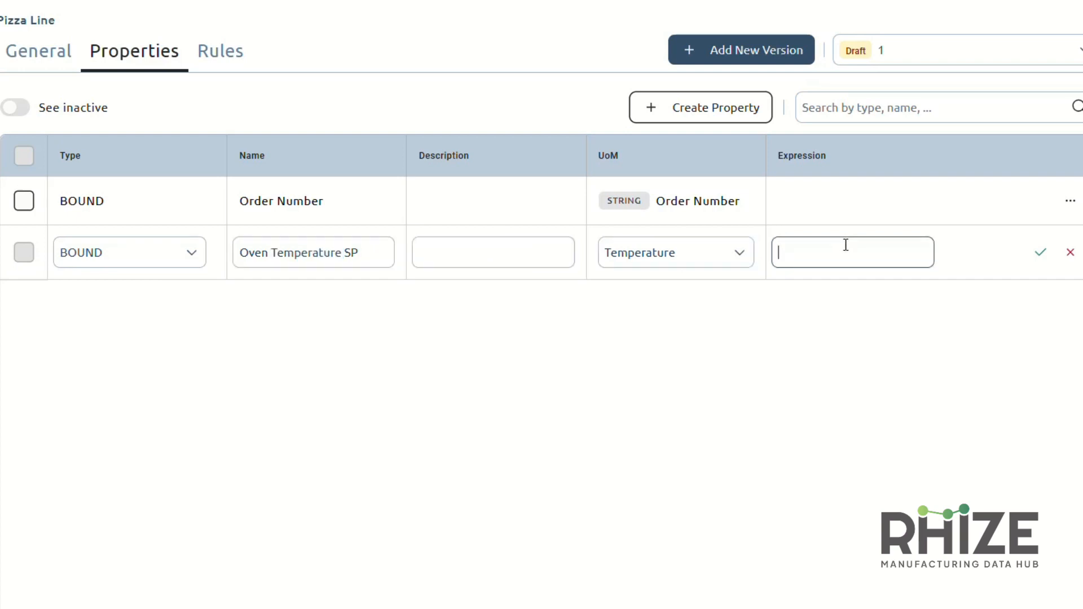
click(665, 253)
click(781, 249)
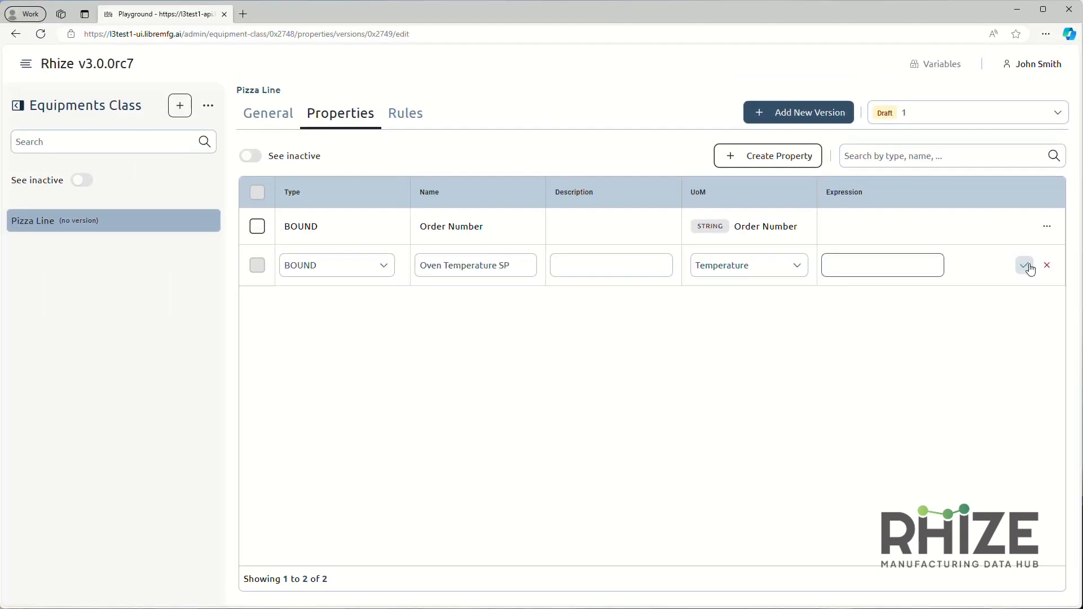
click(1025, 265)
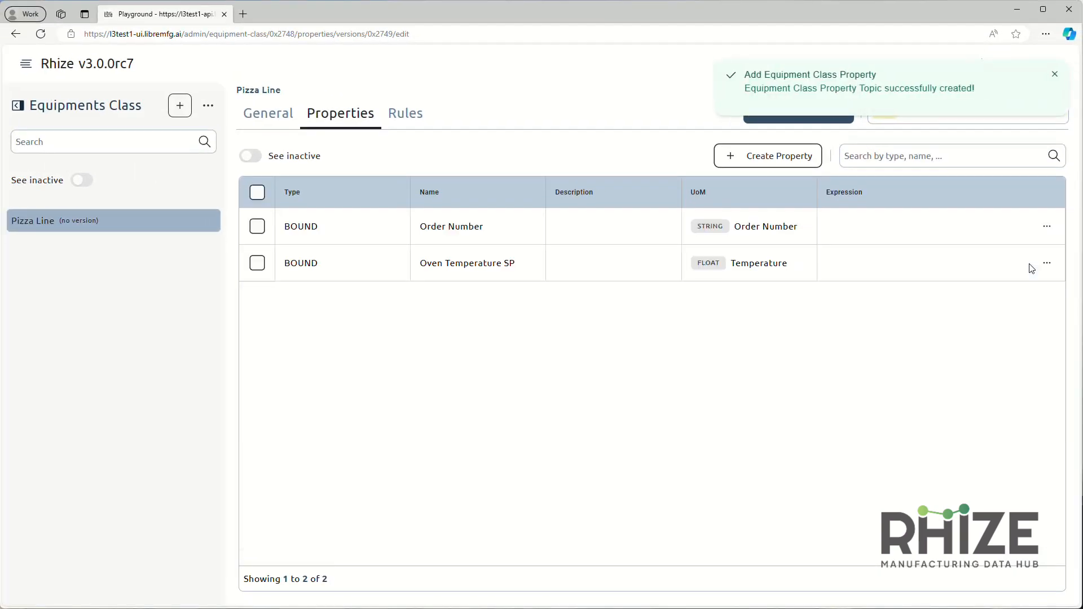
Step: Change the state of version 1 of the Pizza Line equipment class from Draft to Active
click(269, 113)
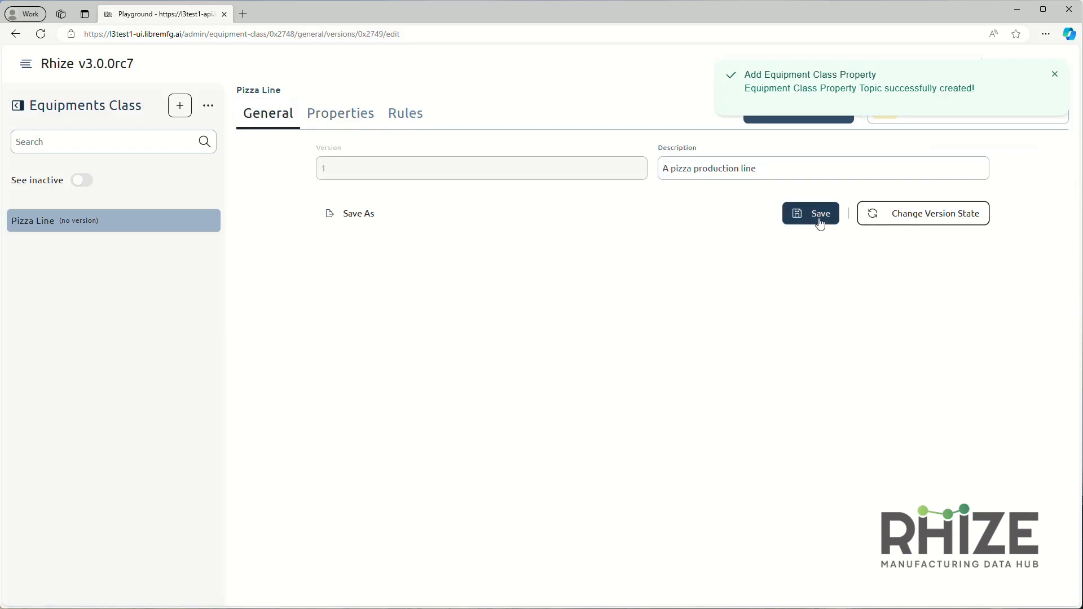
click(877, 220)
click(607, 379)
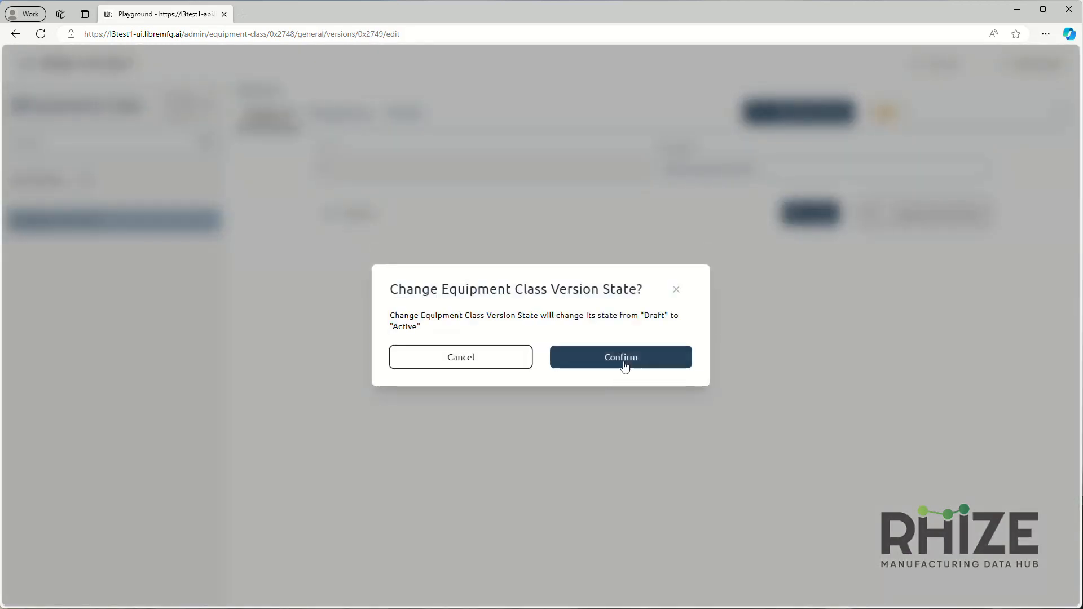
click(625, 360)
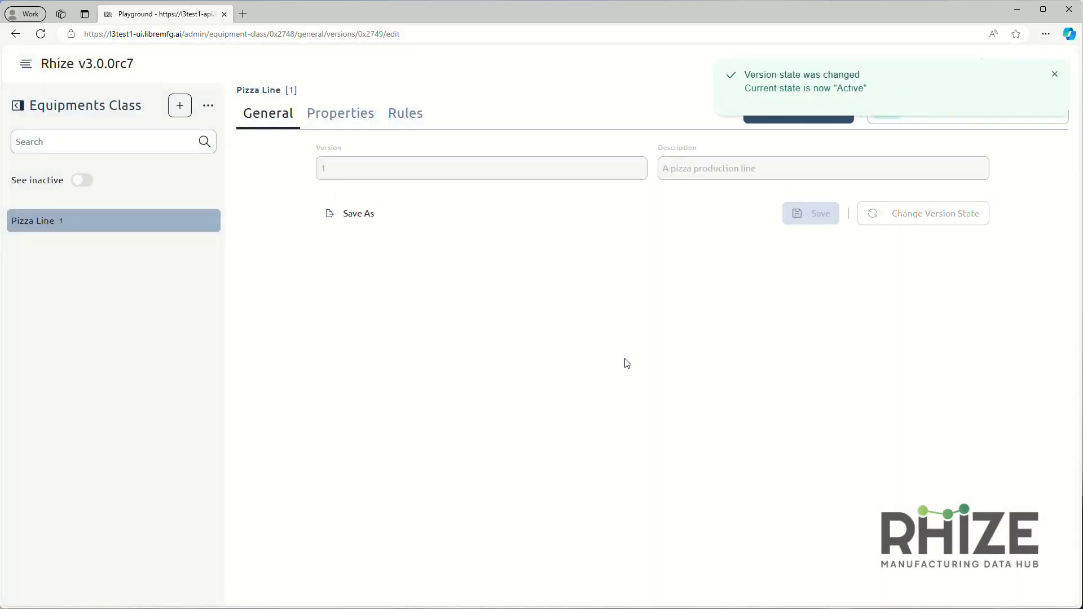
Step: Create a new workflow process from the process list
click(28, 65)
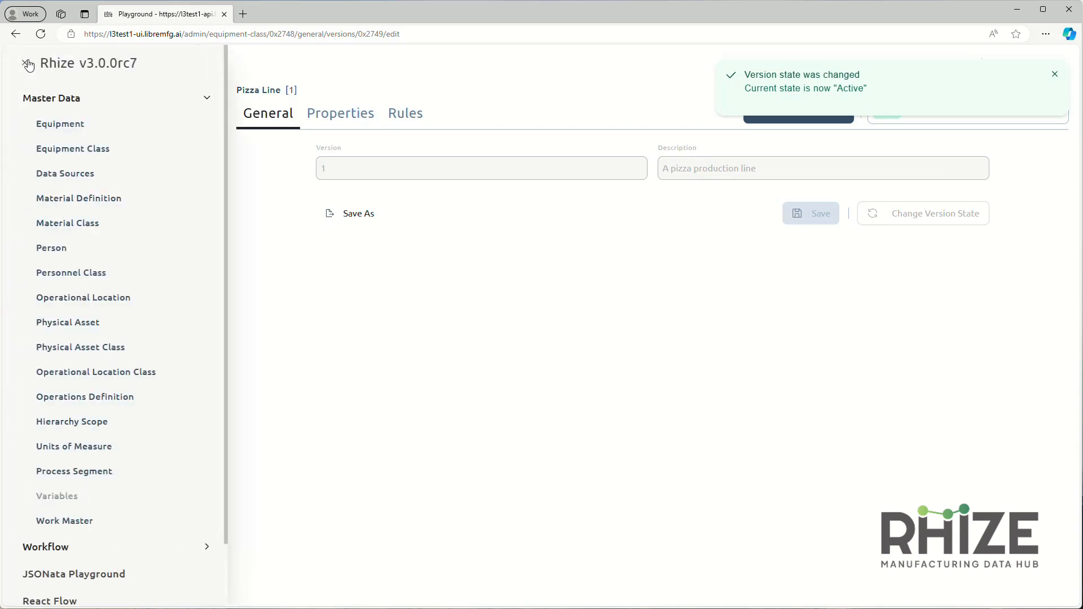
click(62, 95)
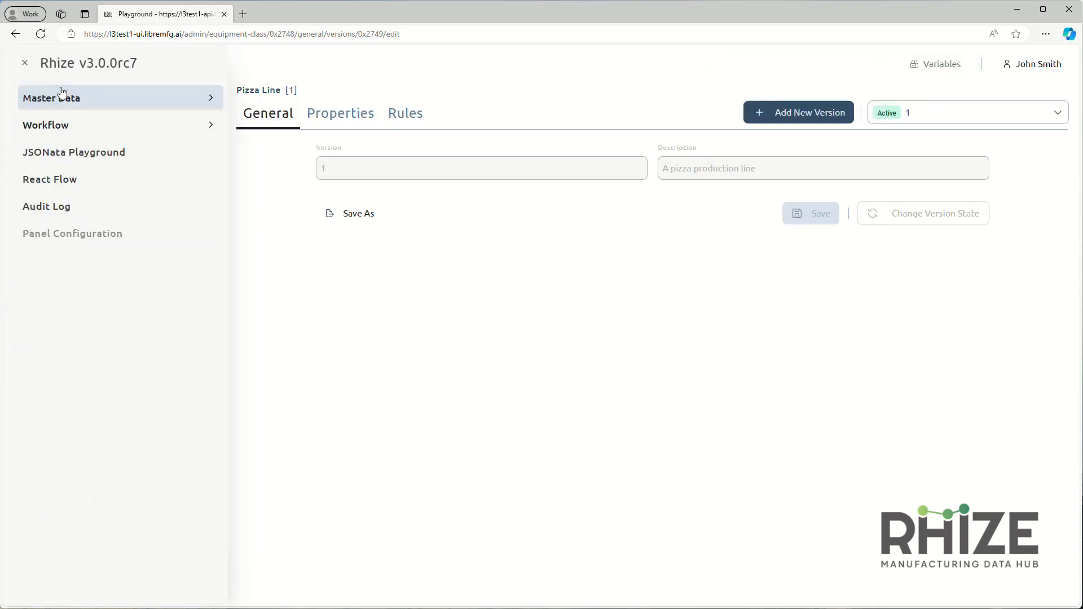
click(54, 125)
click(50, 175)
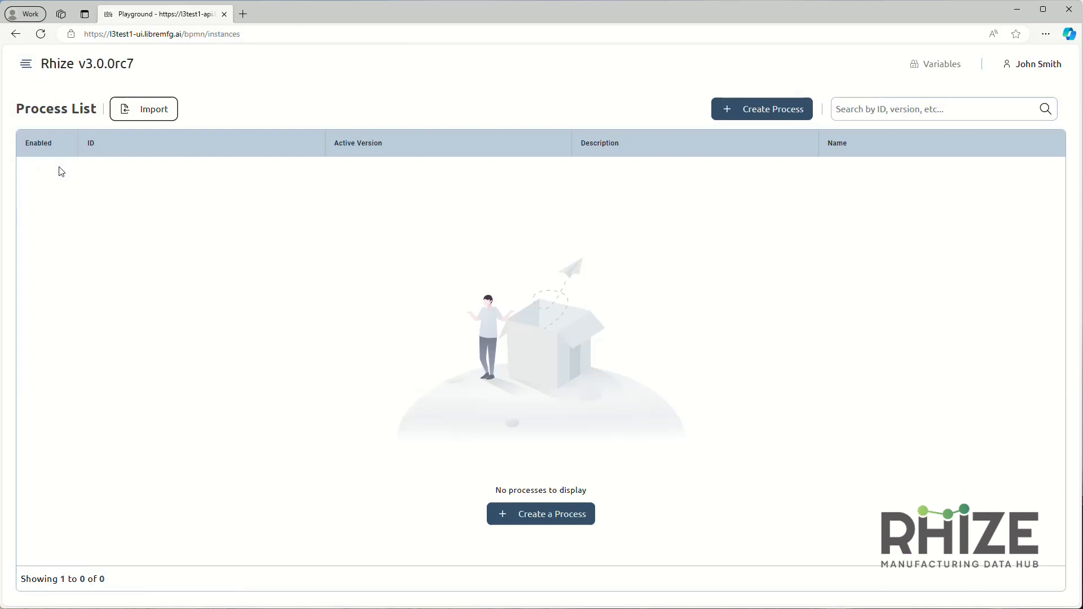
click(541, 514)
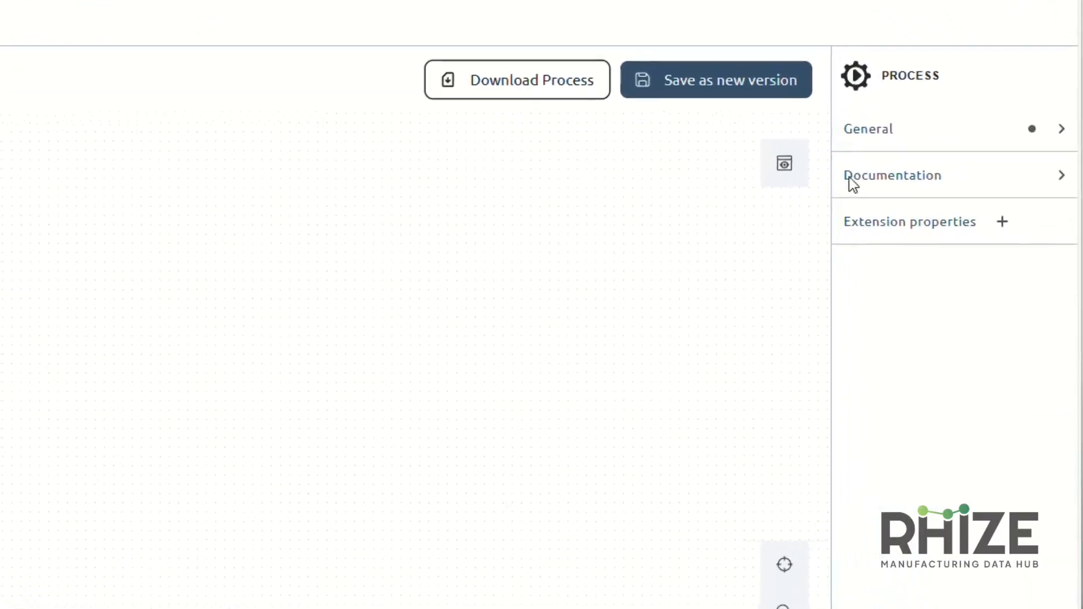
Step: Name the process "Order Start Oven Temperature Recipe Setpoint"
click(868, 129)
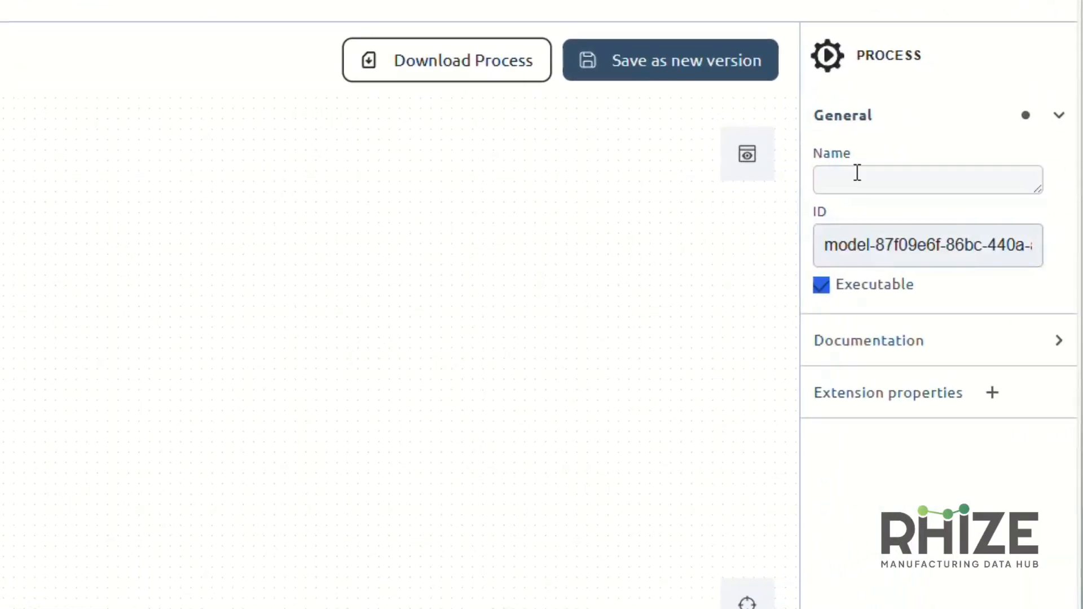
click(878, 181)
text(Order Start Recipe)
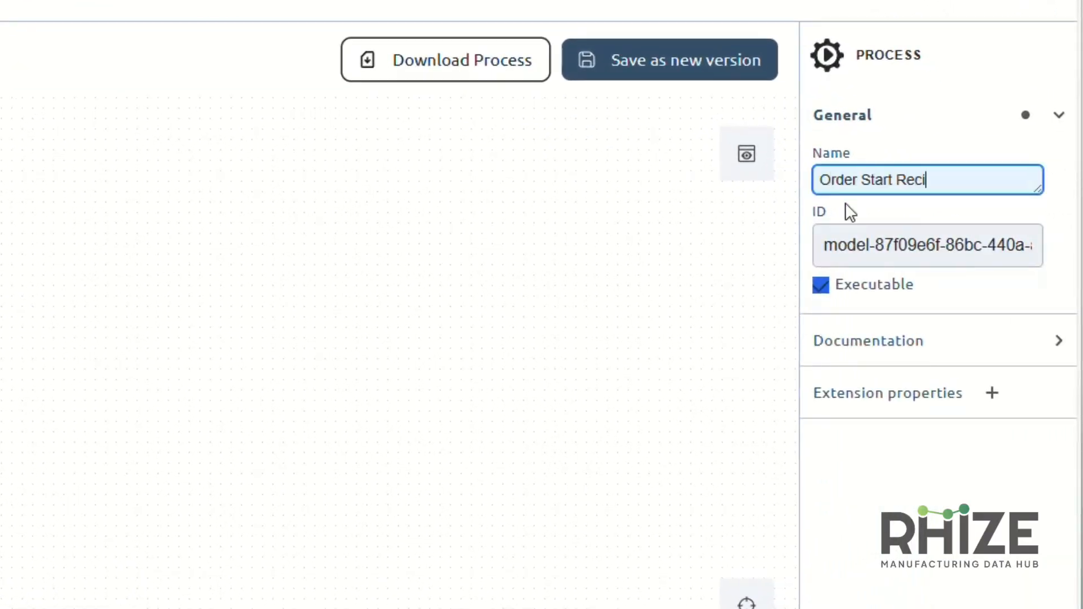
key(BackSpace)
key(BackSpace)
key(BackSpace)
key(BackSpace)
key(BackSpace)
key(BackSpace)
text(Oven Temperature )
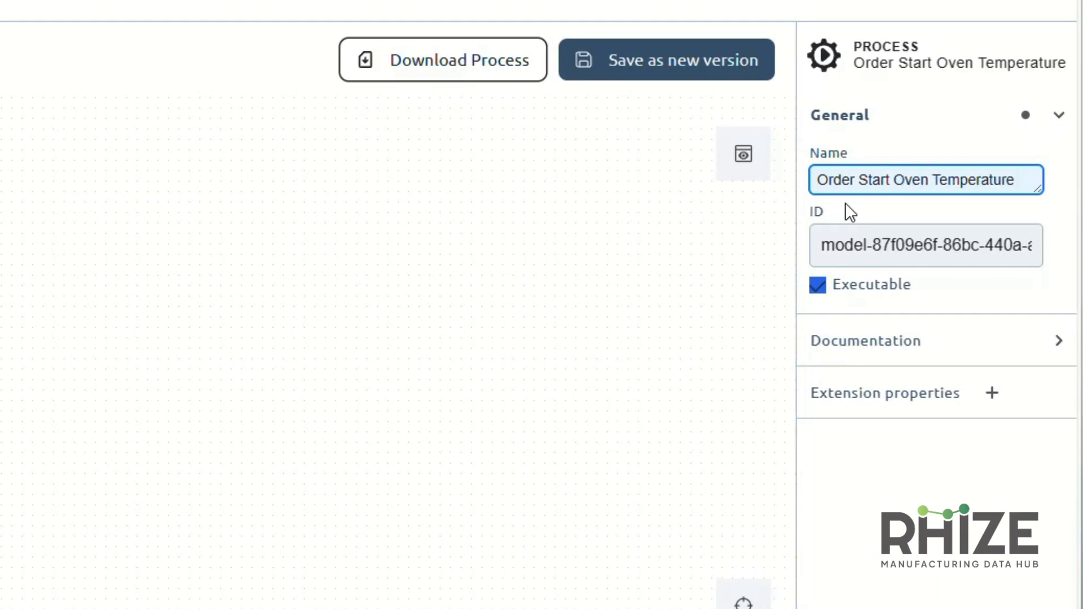
text(Recipe Setpoint)
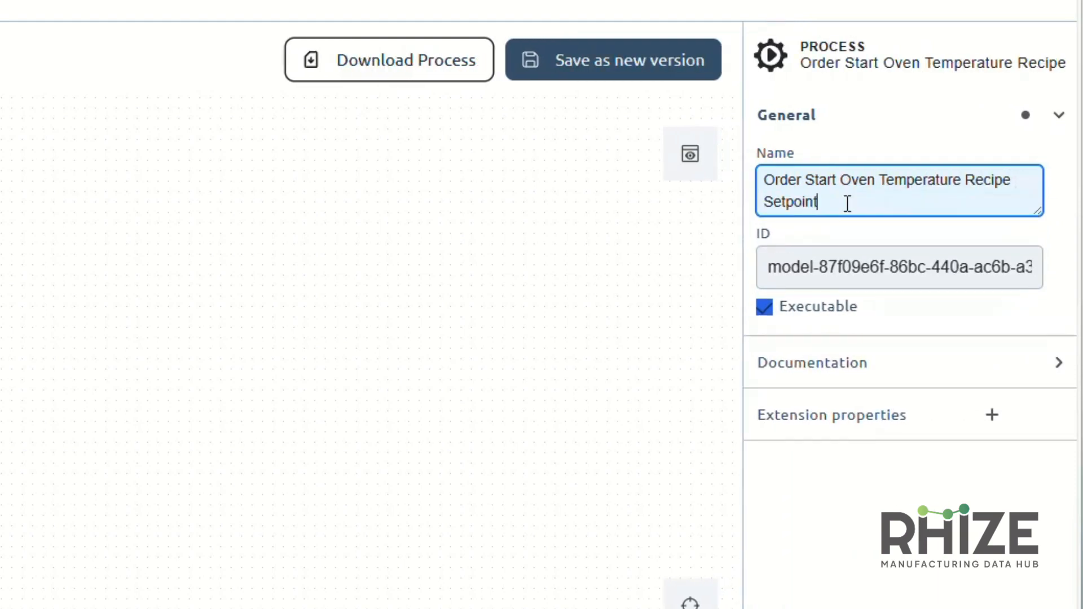
Step: Set the process ID to PizzaLineOrderStart
key(Tab)
text(Orde)
key(BackSpace)
key(BackSpace)
key(BackSpace)
key(BackSpace)
text(PizzaLineOrderStart)
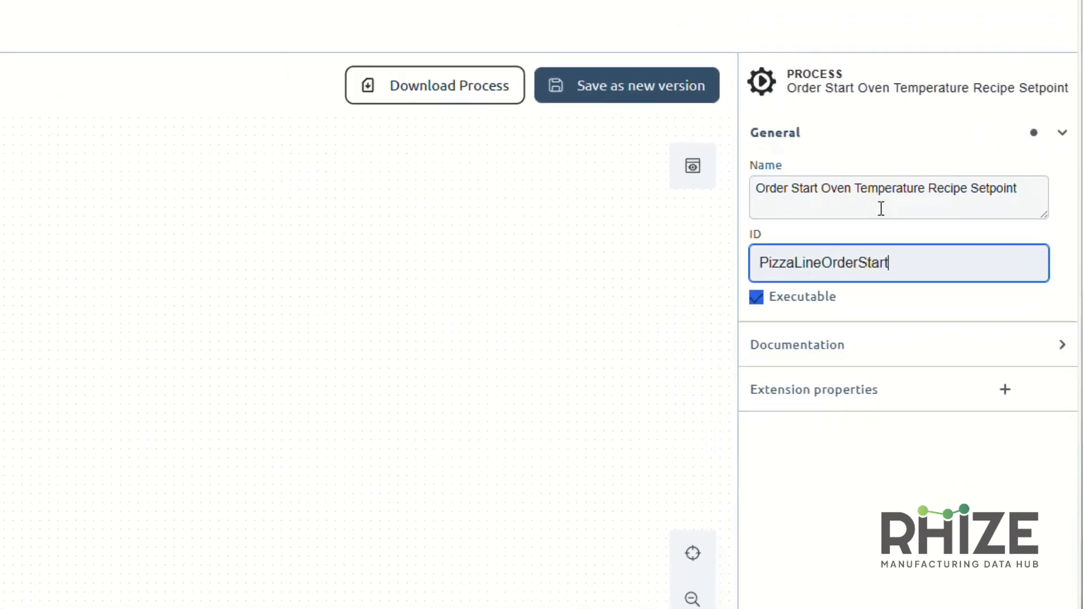
click(630, 369)
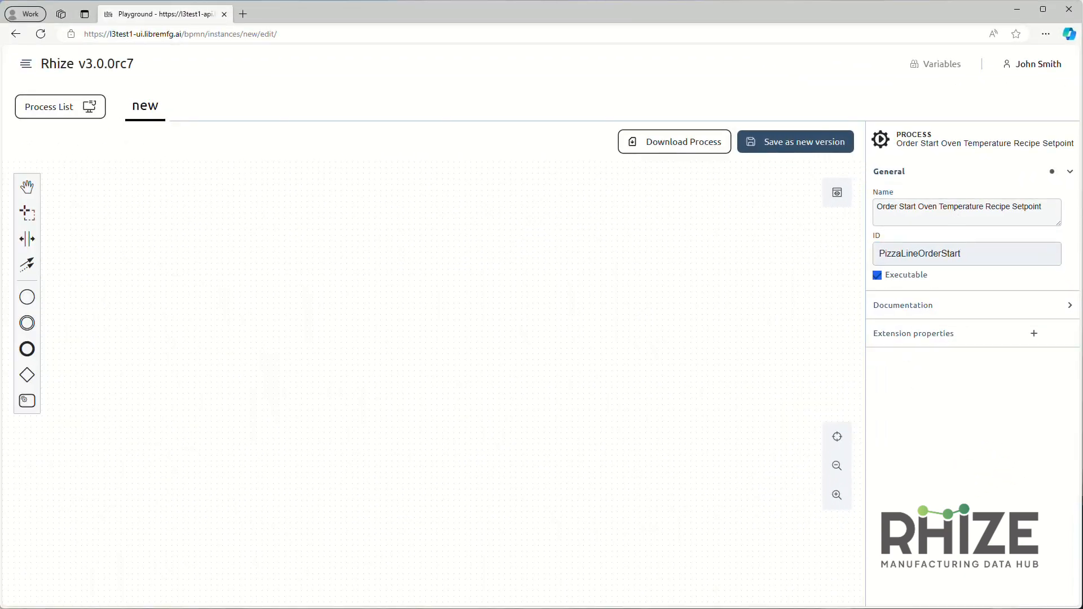
Step: Place a start event on the canvas and connect a task named "Query for Order" to it
drag(27, 297, 278, 299)
drag(280, 212, 280, 211)
text(Qu)
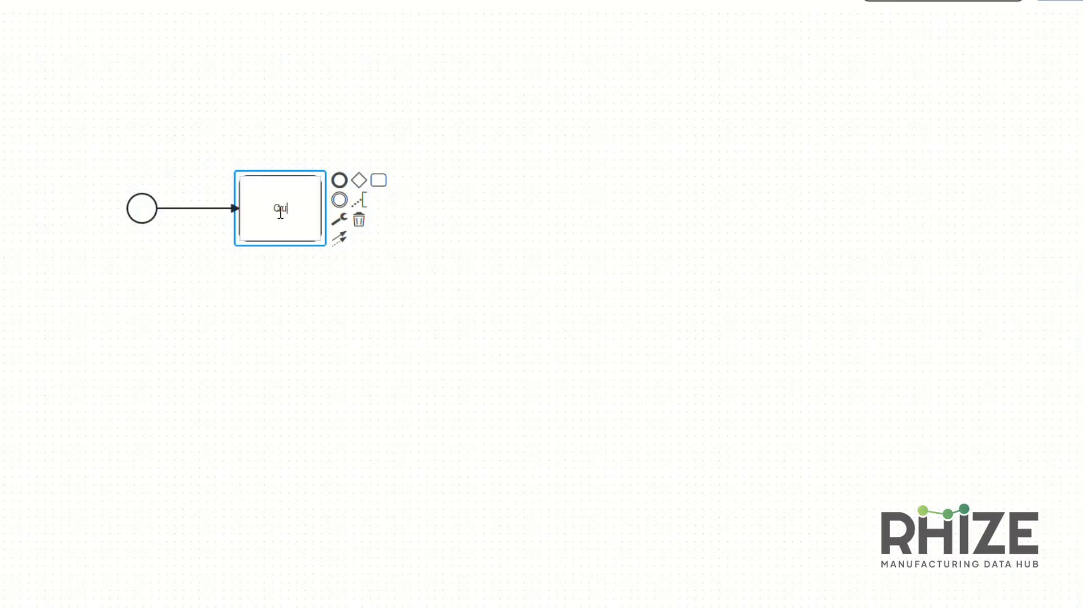
text(ery Orde)
key(ctrl+BackSpace)
text(for Order)
click(316, 313)
Step: Add a gateway labelled "Exist?" after the Query for Order task, with a "No" flow down to an end event
click(285, 222)
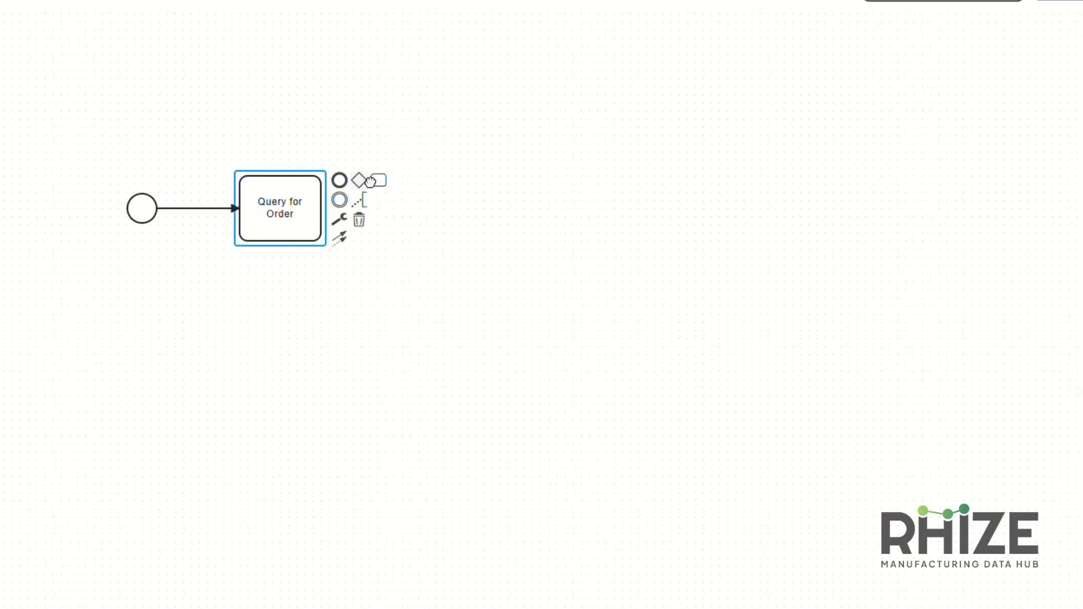
click(358, 180)
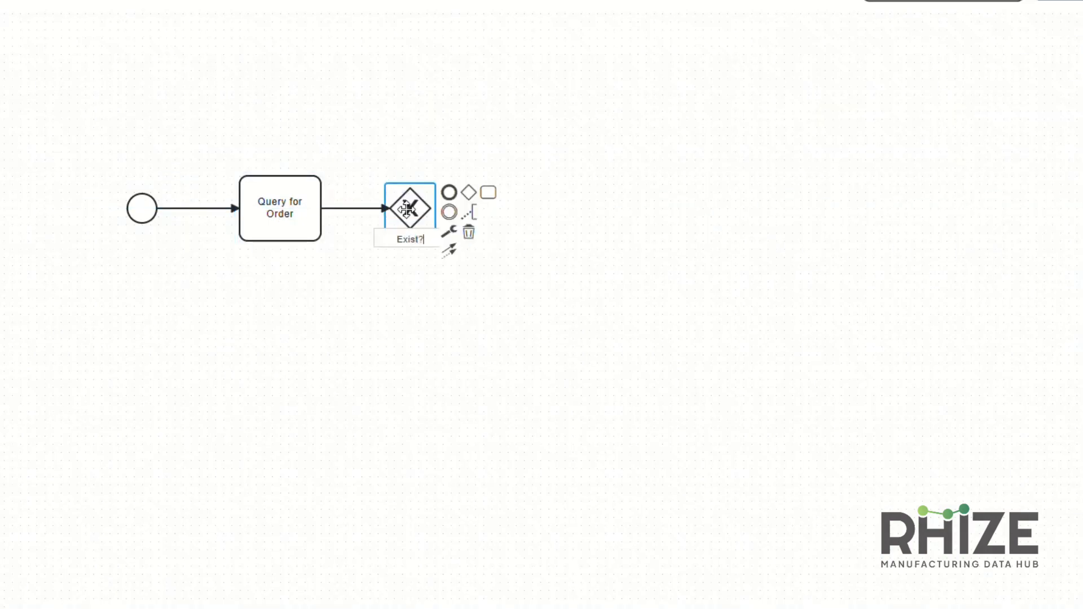
click(381, 279)
click(410, 209)
drag(449, 192, 410, 323)
double_click(413, 266)
text(No)
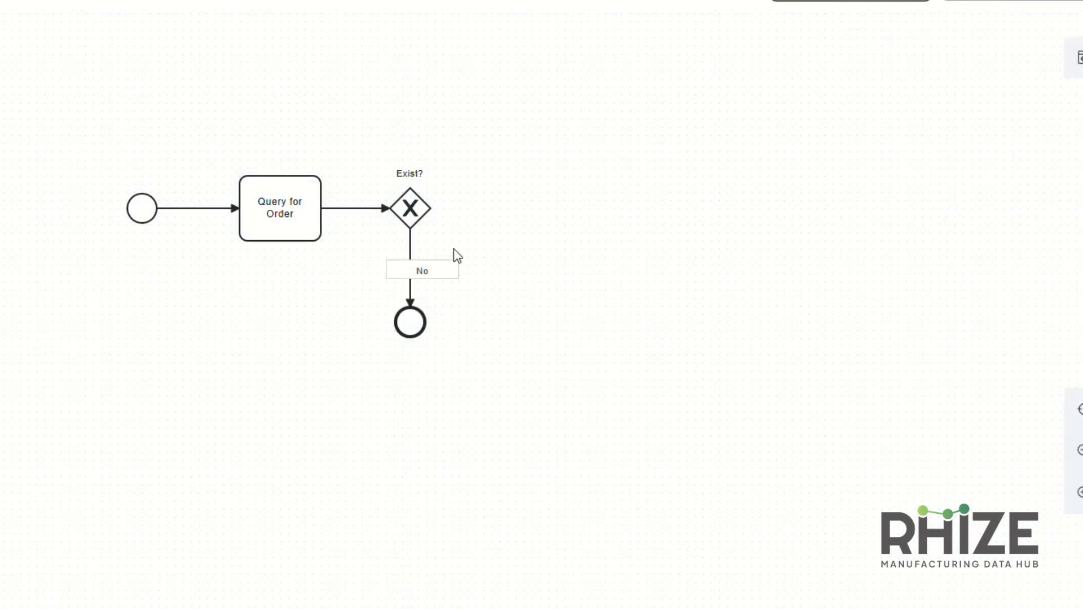
Step: Connect a task named "Lookup Setpoint" to the Exist? gateway and follow it with a gateway labelled "Found?"
click(410, 209)
drag(485, 188, 540, 209)
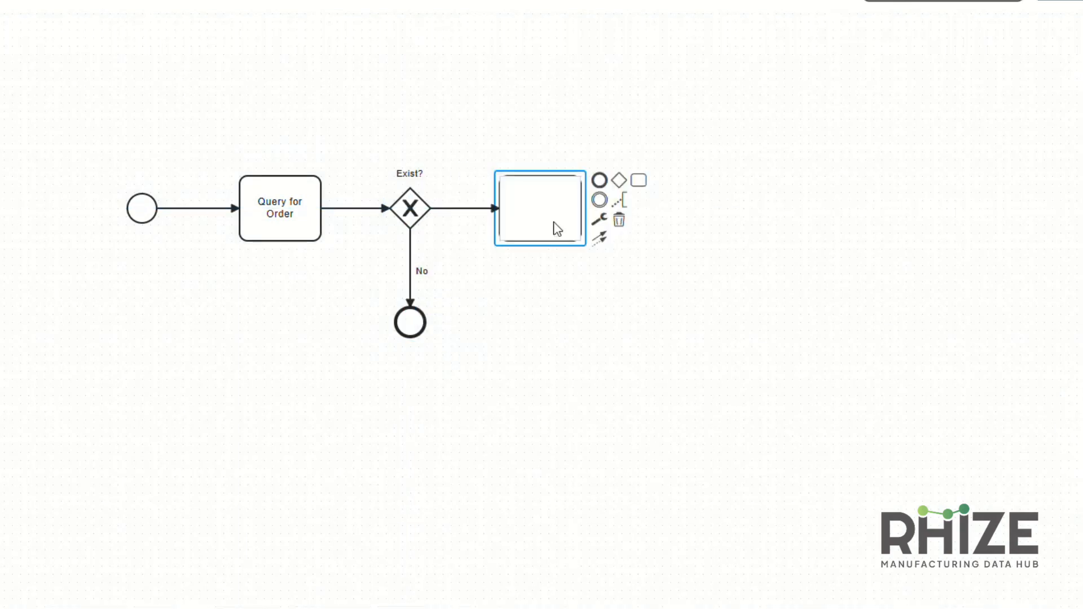
text(Lookup Setpoint)
click(541, 255)
click(559, 223)
drag(619, 180, 655, 210)
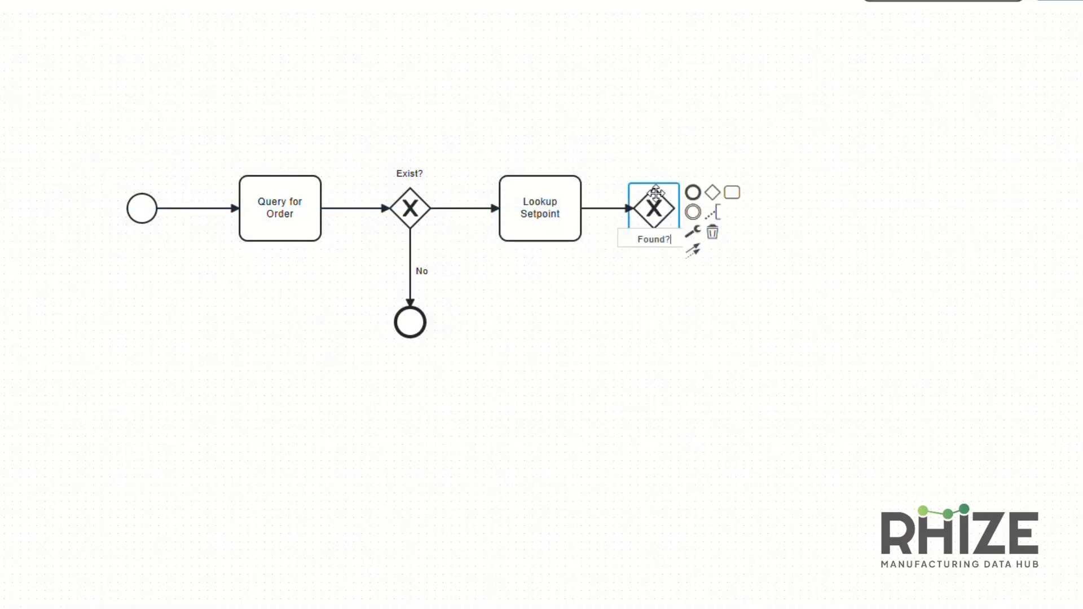
click(647, 271)
Step: Add a "Download Recipe" task with its own end event after the Found? gateway, plus an end event below that gateway
click(664, 214)
drag(733, 193, 783, 211)
text(Download Recip)
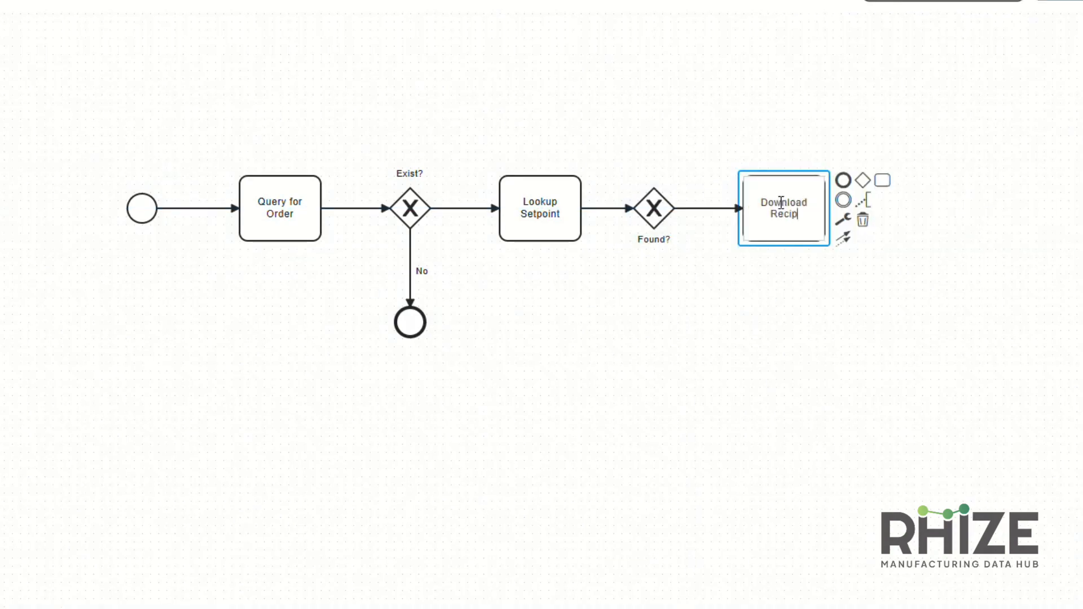
text(e)
drag(843, 180, 914, 208)
click(653, 208)
drag(692, 194, 654, 322)
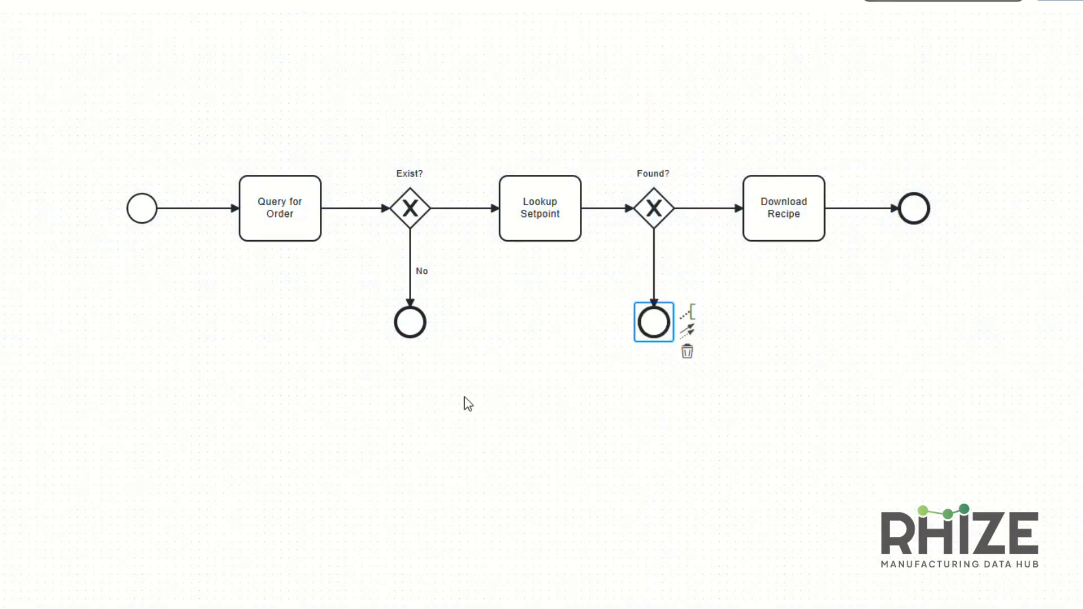
Step: Label the flows from Exist? to Lookup Setpoint and from Found? to Download Recipe "Yes"
double_click(452, 208)
text(Yes)
click(507, 350)
double_click(698, 208)
text(Yes)
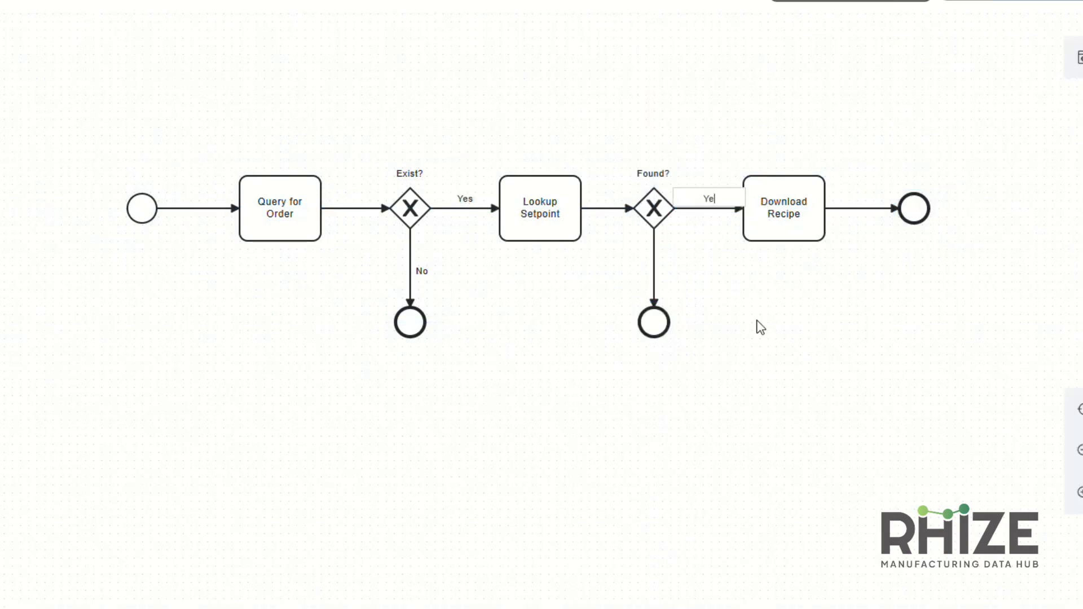
click(757, 321)
Step: Label the end event after Download Recipe "End" and the start event "Start"
double_click(924, 205)
text(End)
click(519, 290)
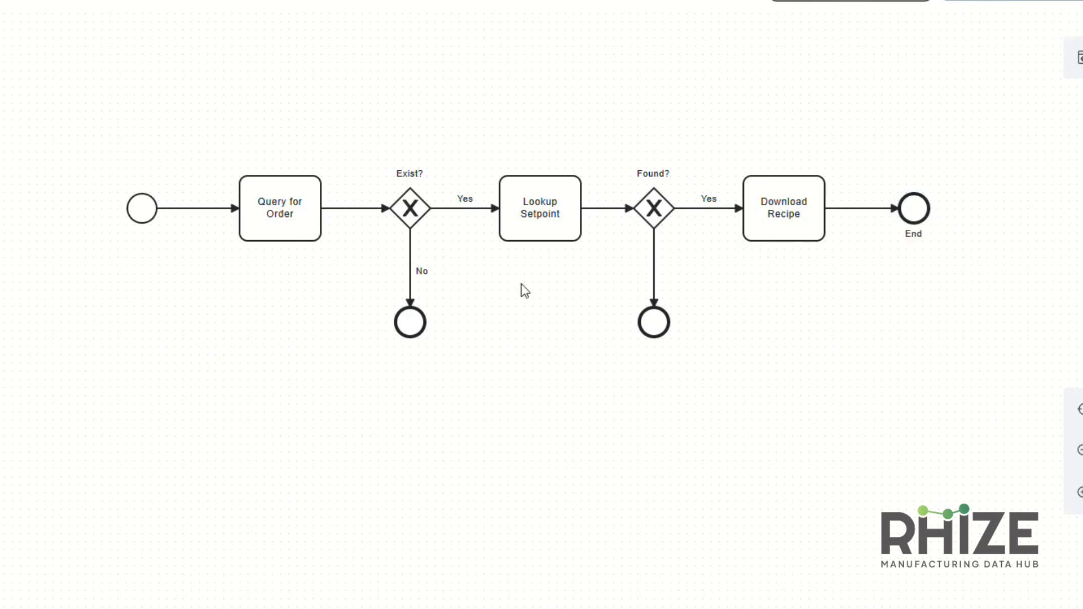
double_click(143, 208)
text(Start)
click(288, 342)
Step: Convert the Query for Order, Lookup Setpoint and Download Recipe tasks to service tasks
click(285, 224)
click(339, 219)
click(366, 264)
click(561, 217)
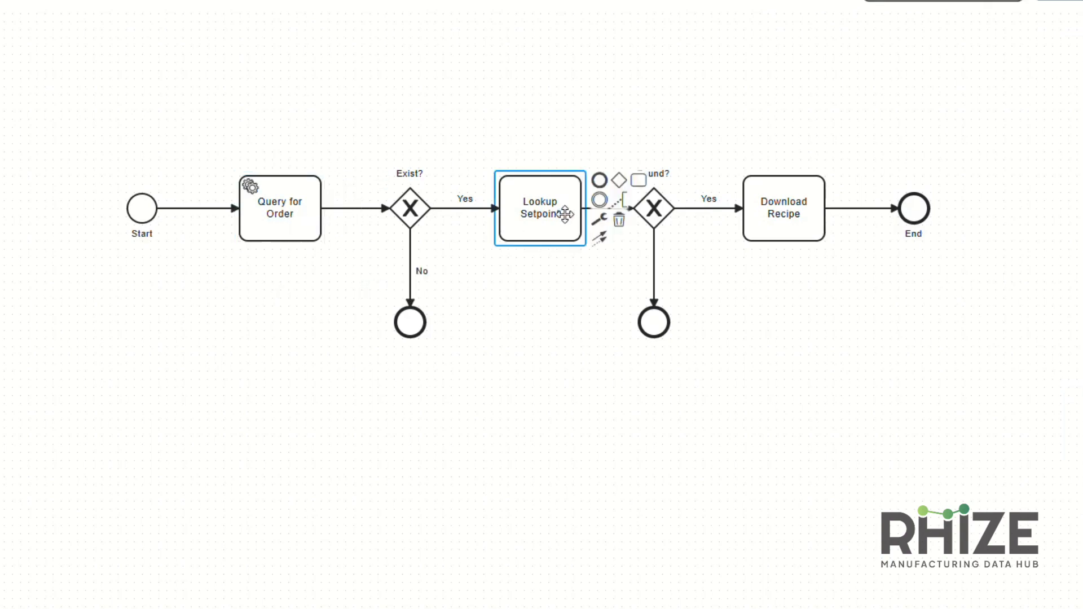
click(596, 221)
click(618, 266)
click(782, 217)
click(836, 222)
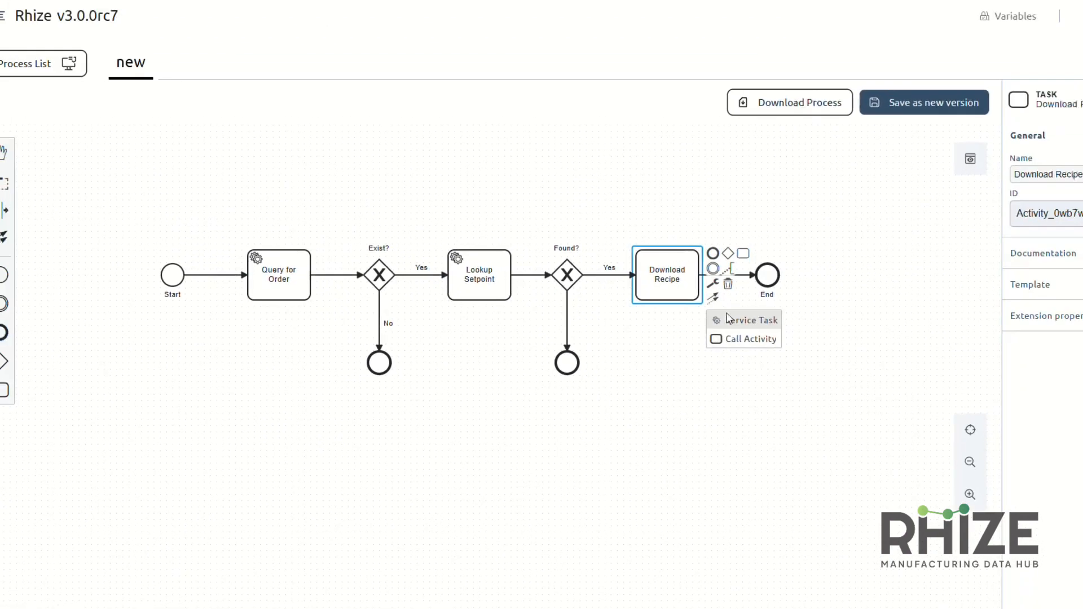
click(857, 270)
click(857, 273)
Step: Apply the GraphQL query element template to the Query for Order service task
click(279, 239)
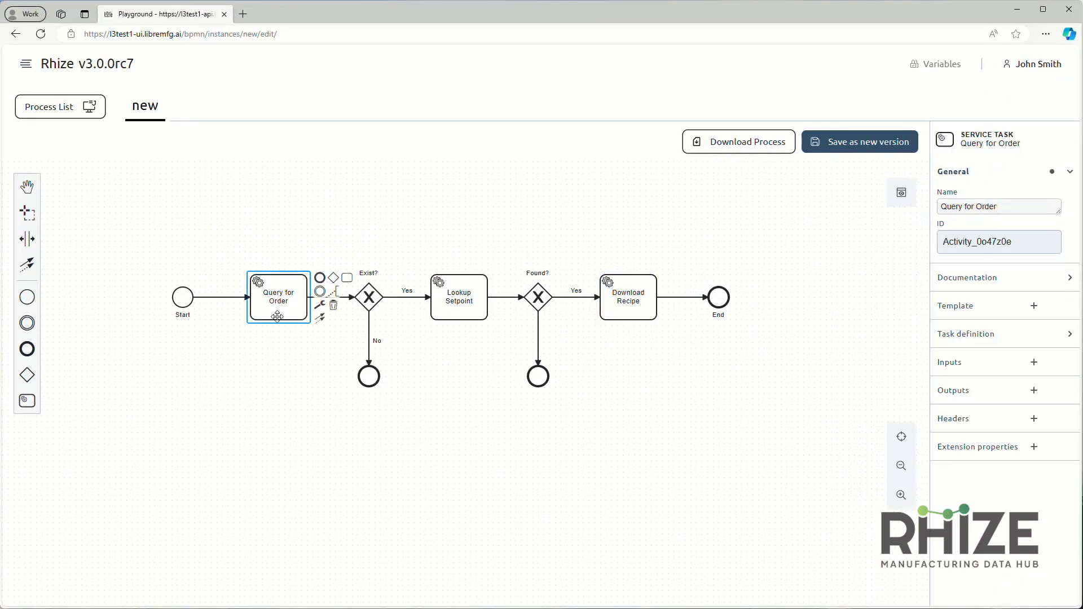
click(1033, 308)
scroll(558, 245, down, 3)
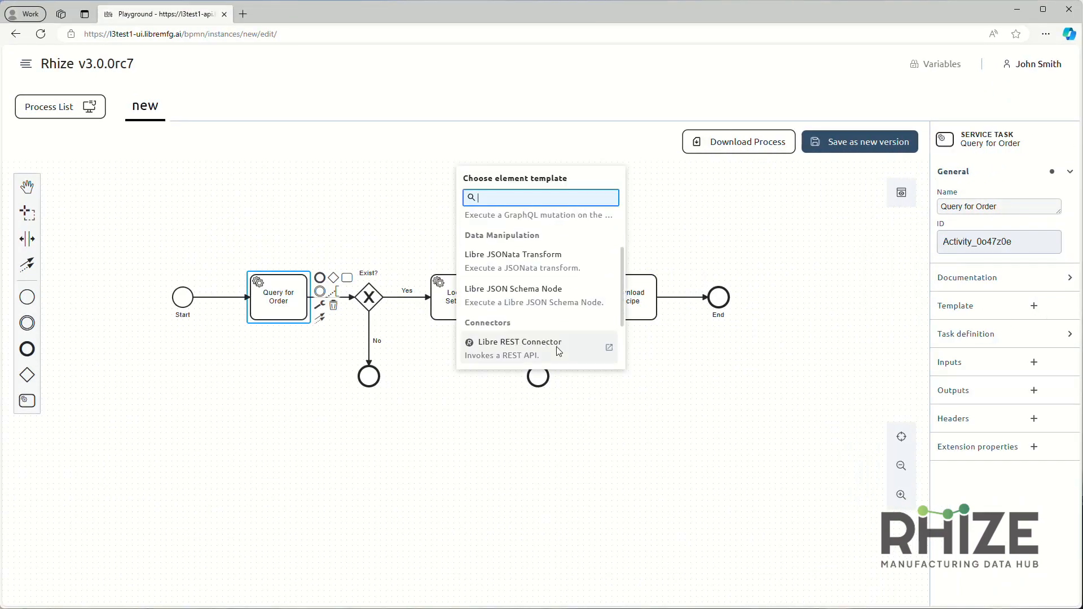
scroll(557, 259, up, 3)
click(527, 243)
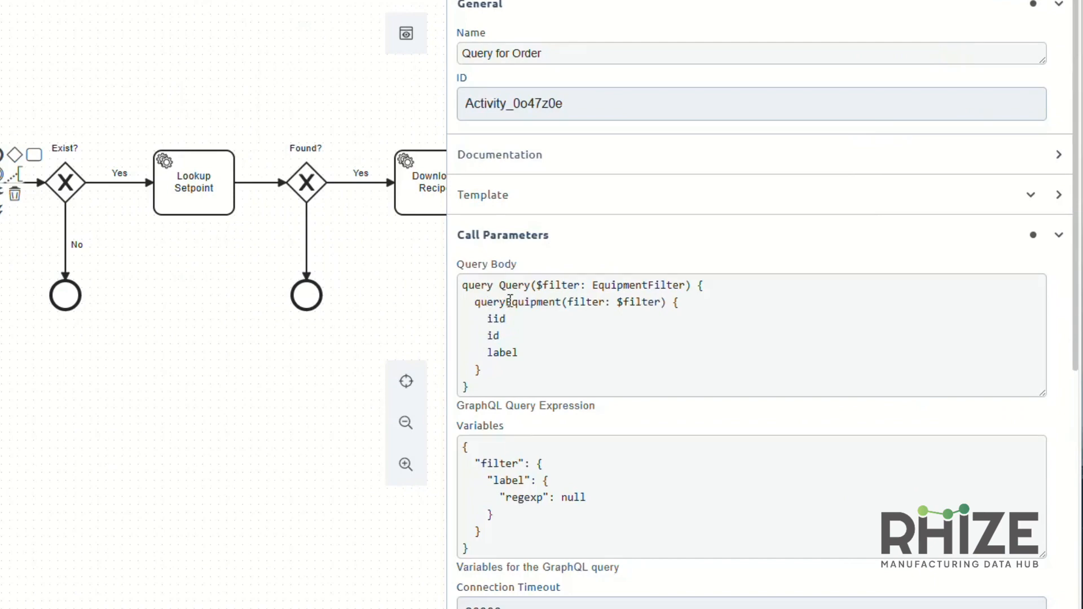
Step: In the query body, change the queried object to queryJobOrder and its filter to {id:{eq:$.jobOrderId}}
drag(510, 302, 562, 303)
text(JobOrder)
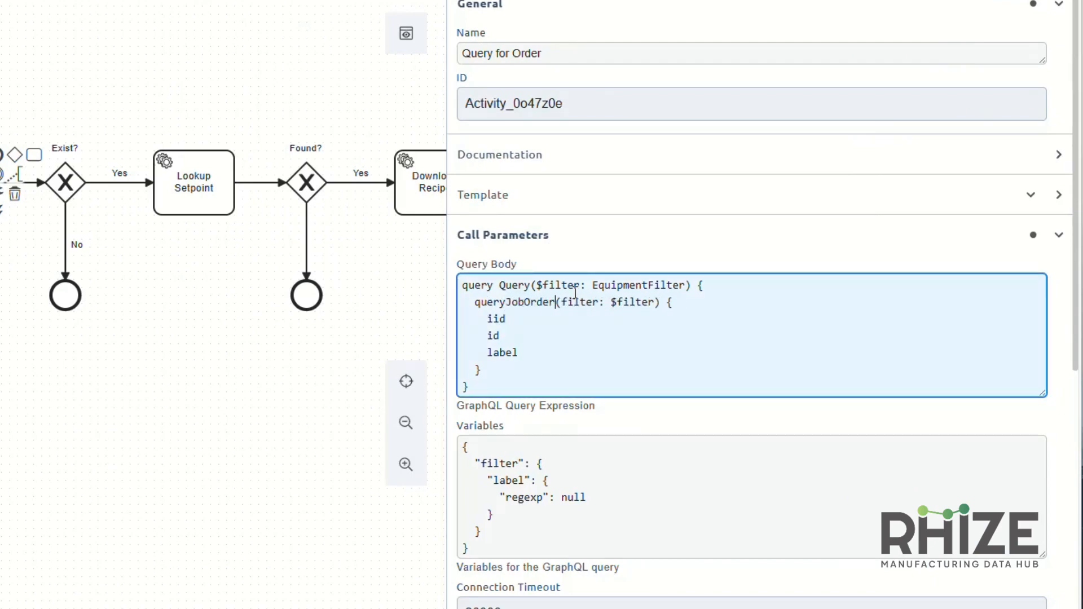
key(ctrl+Right)
key(ctrl+Right)
key(ctrl+Right)
key(ctrl+shift+Right)
key(ctrl+shift+Right)
text({id:{eq:")
text(.jobOrder)
Step: Remove the query name and its $filter: EquipmentFilter argument from the first line of the query body
key(Up)
key(Left)
key(ctrl+shift+Left)
key(ctrl+shift+Left)
key(ctrl+shift+Left)
key(ctrl+shift+Left)
key(ctrl+shift+Left)
key(ctrl+shift+Left)
key(BackSpace)
Step: Add a jobData block with the fields id, label and value below label in the query body
key(Down)
key(Down)
key(Down)
key(Down)
key(End)
key(Return)
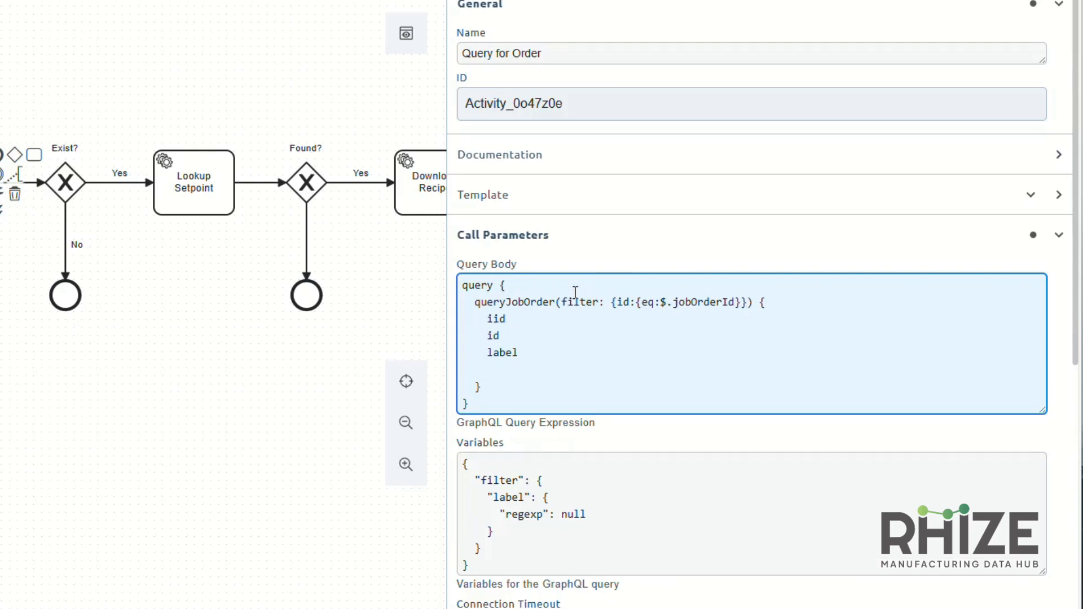
text(jobData{})
key(Left)
key(Return)
key(Return)
text(id)
key(Return)
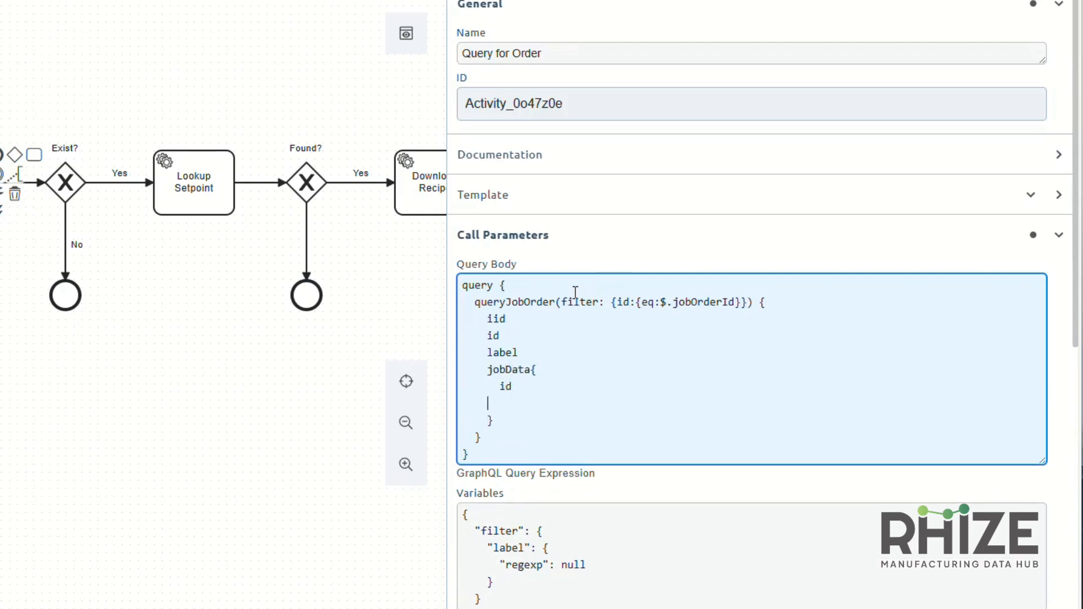
text(label)
key(Return)
text(value)
Step: Declare a ($id: ID!) parameter on the query and change the queryJobOrder filter to {id:{eq: $id}}
scroll(584, 317, down, 3)
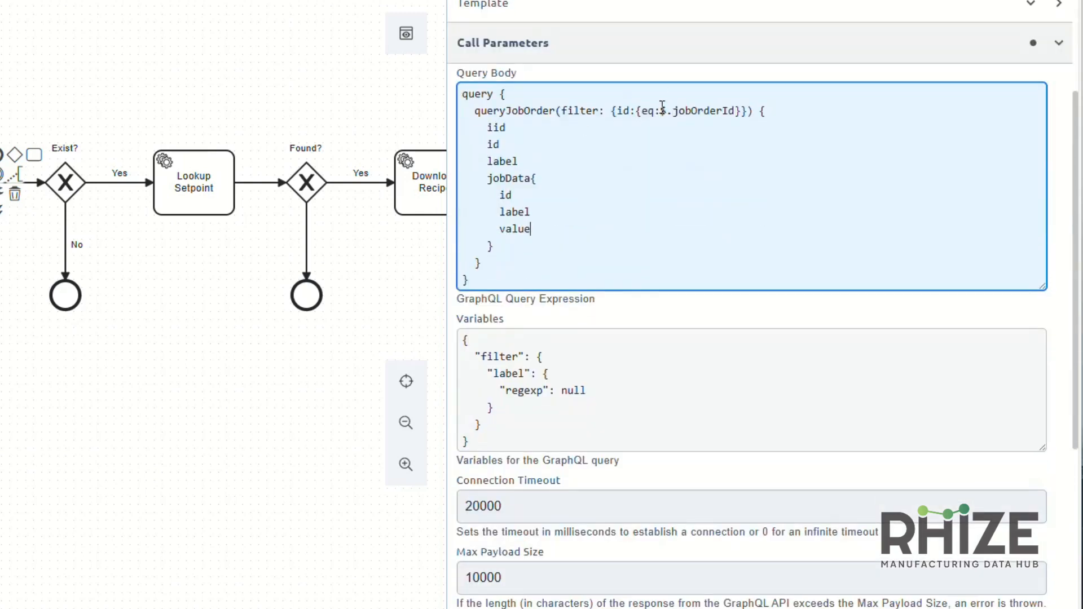
drag(661, 110, 739, 110)
key(BackSpace)
text($id: ID!))
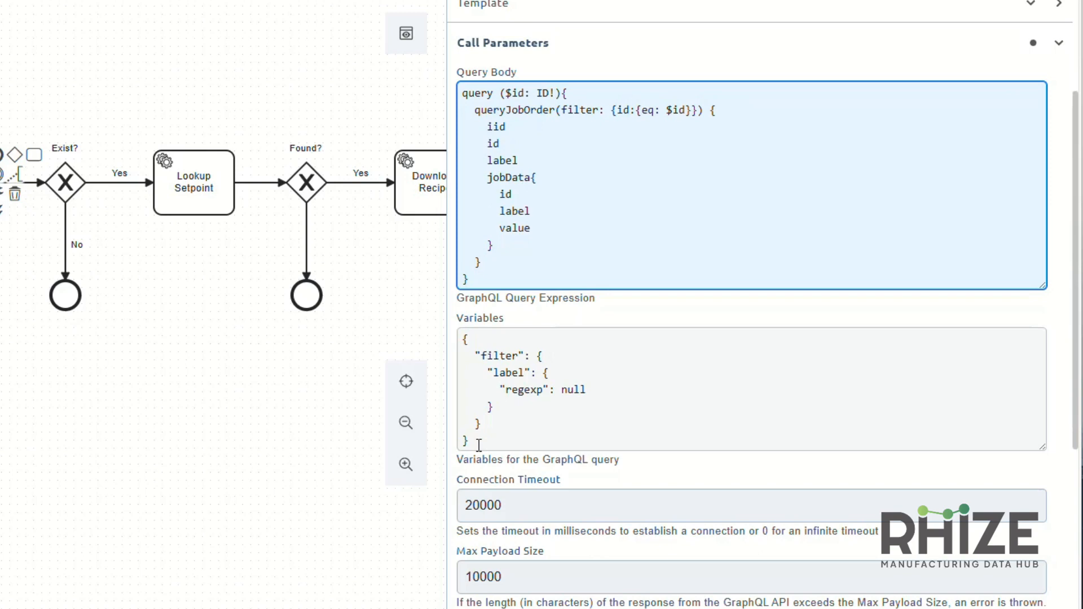
Step: Replace the filter block in the query variables with "id": $.jobOrderId
drag(481, 426, 472, 356)
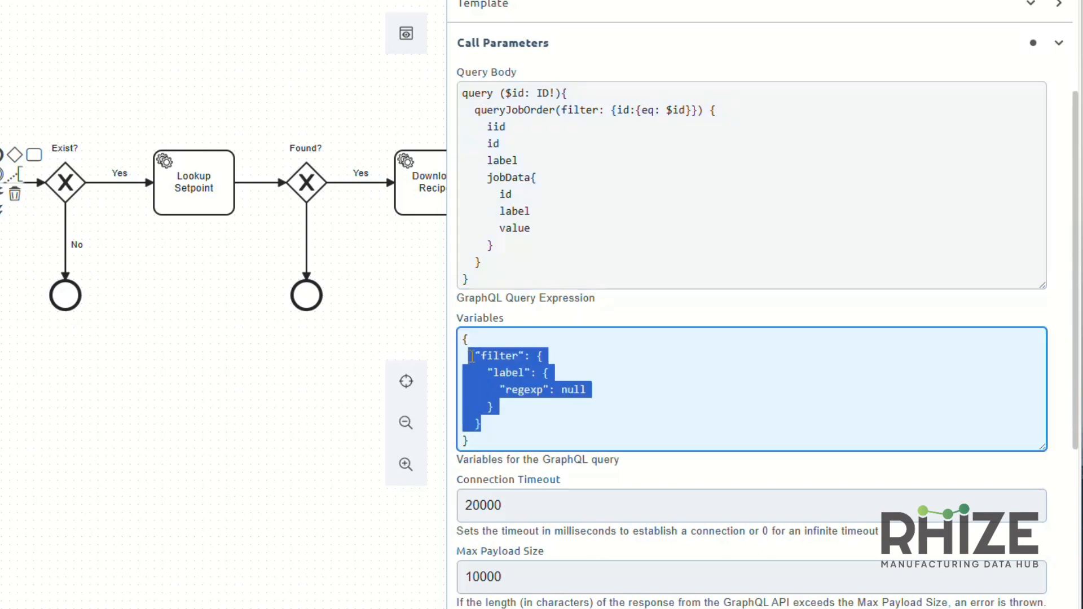
text(id":)
text($.jobOrderId)
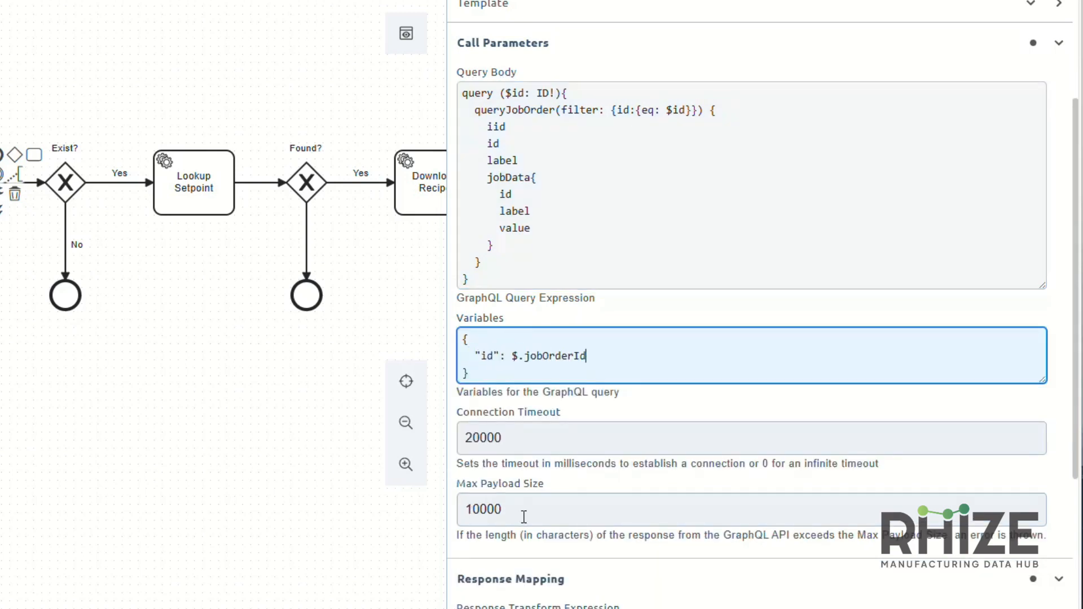
Step: Set the Query for Order task's Max Payload Size to 0
drag(524, 517, 447, 512)
text(0)
click(575, 443)
Step: Map the query response to the variable existingJobOrder with the transform expression $.data.jobOrder[0]
scroll(575, 442, down, 4)
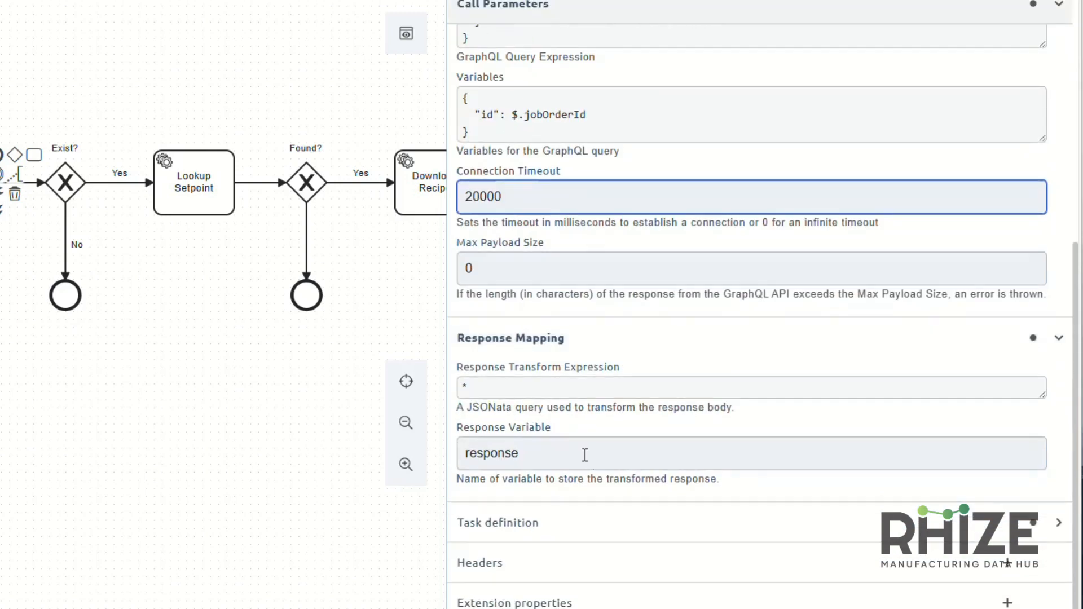
drag(522, 454, 486, 433)
text(existingJobOrder)
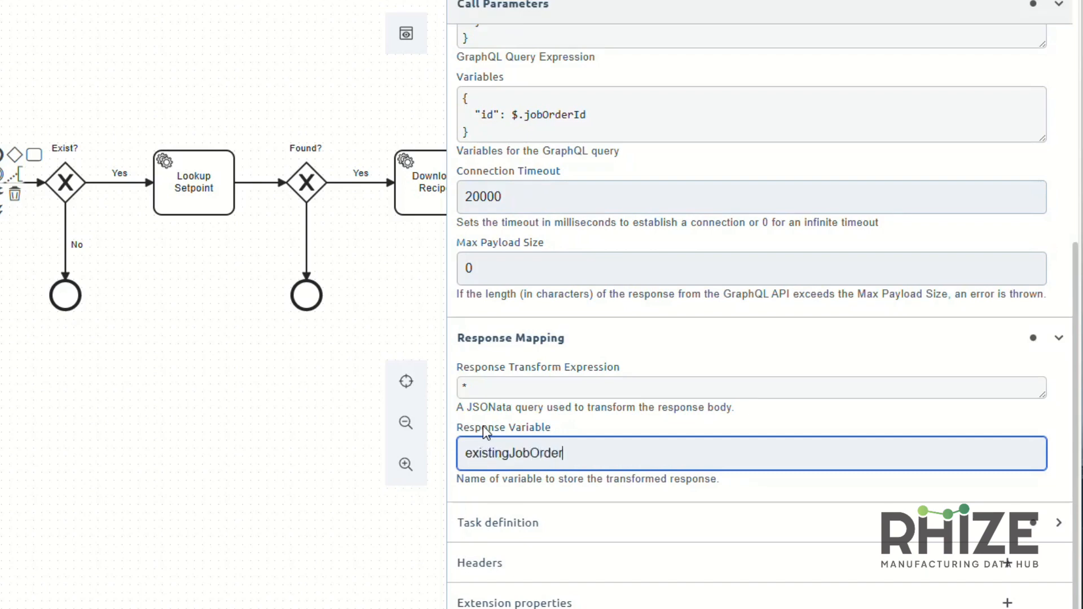
drag(471, 388, 432, 388)
text(.data.)
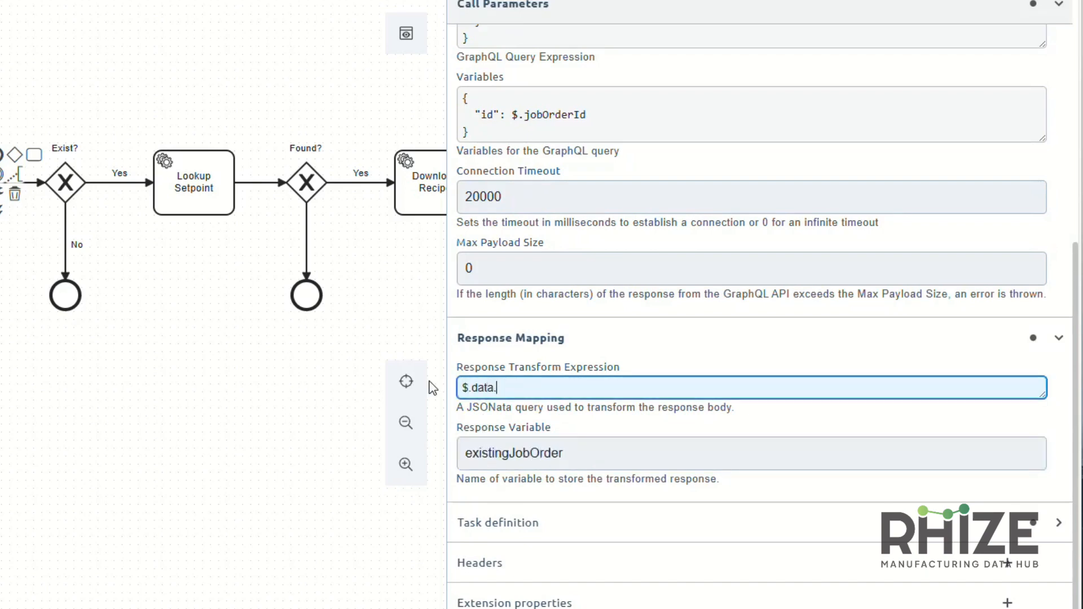
text(jobOrder[0)
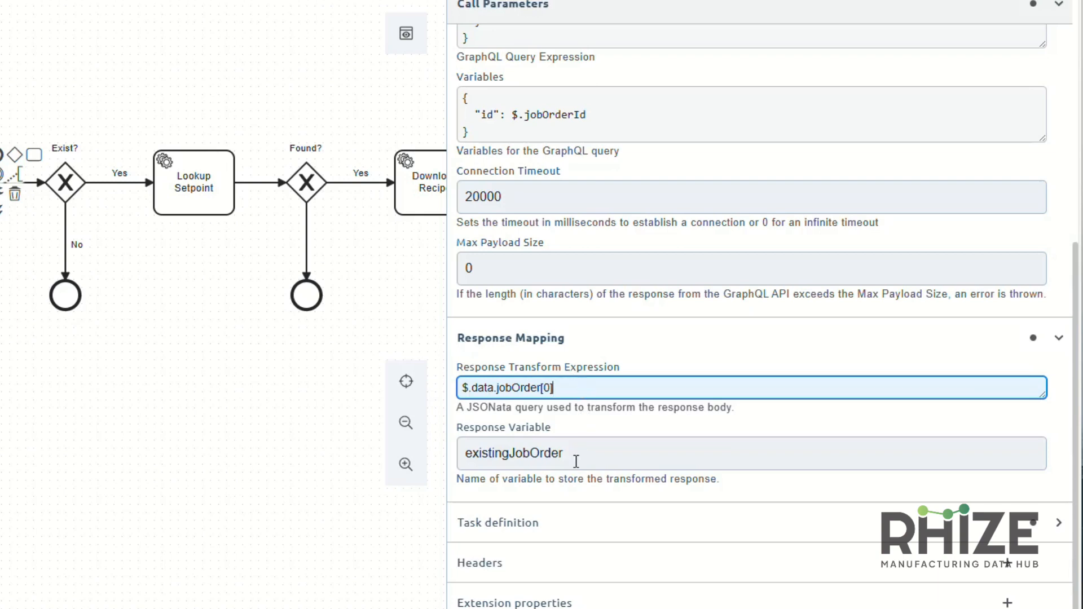
Step: Change the Query for Order task's ID to Activity_QueryForOrder
scroll(575, 584, up, 8)
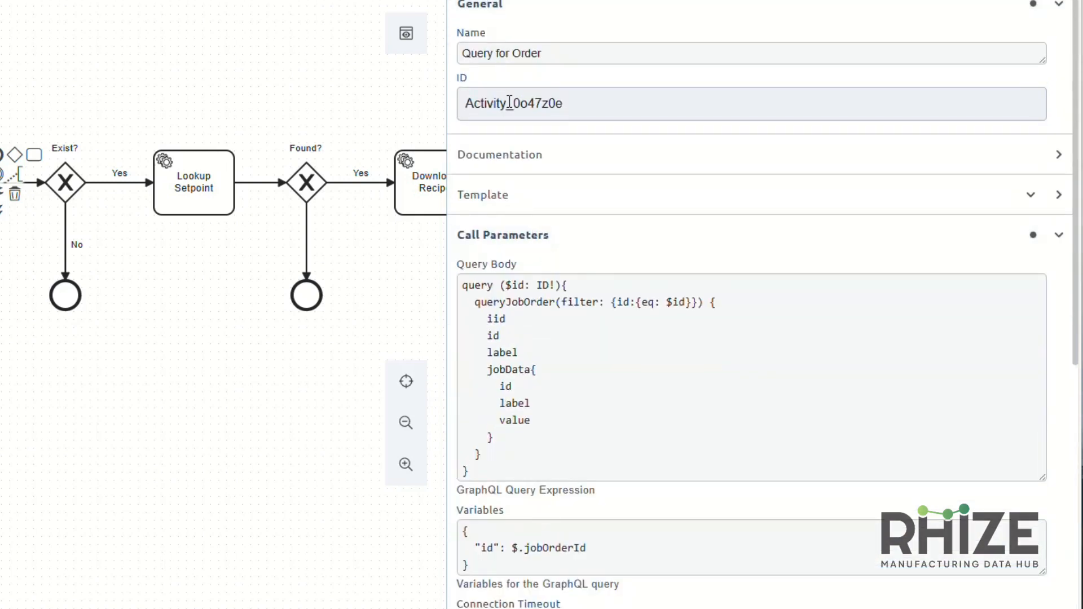
drag(509, 103, 751, 118)
text(QueryForOrder)
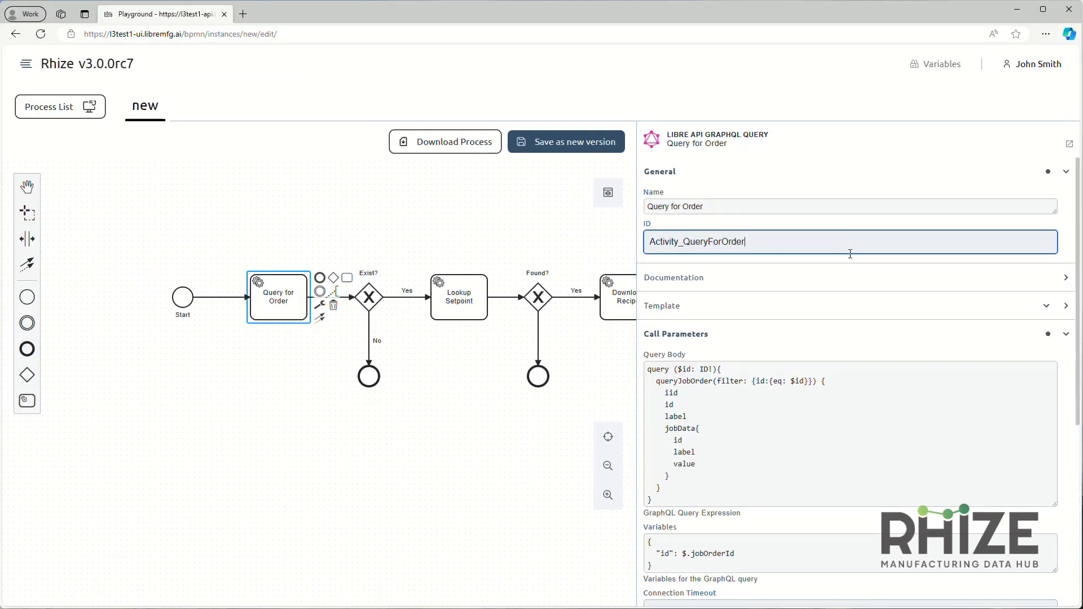
click(522, 431)
Step: Set the condition on the Exist? gateway's Yes flow to $exists(existingJobOrder), copying the variable name from the Query for Order task
click(395, 298)
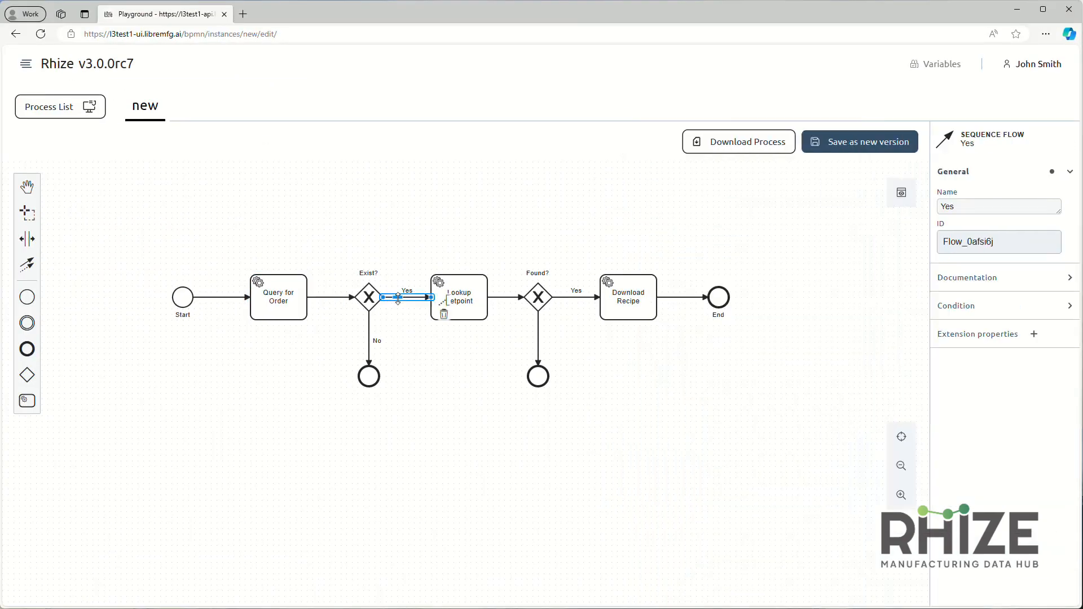
click(278, 288)
scroll(725, 547, down, 4)
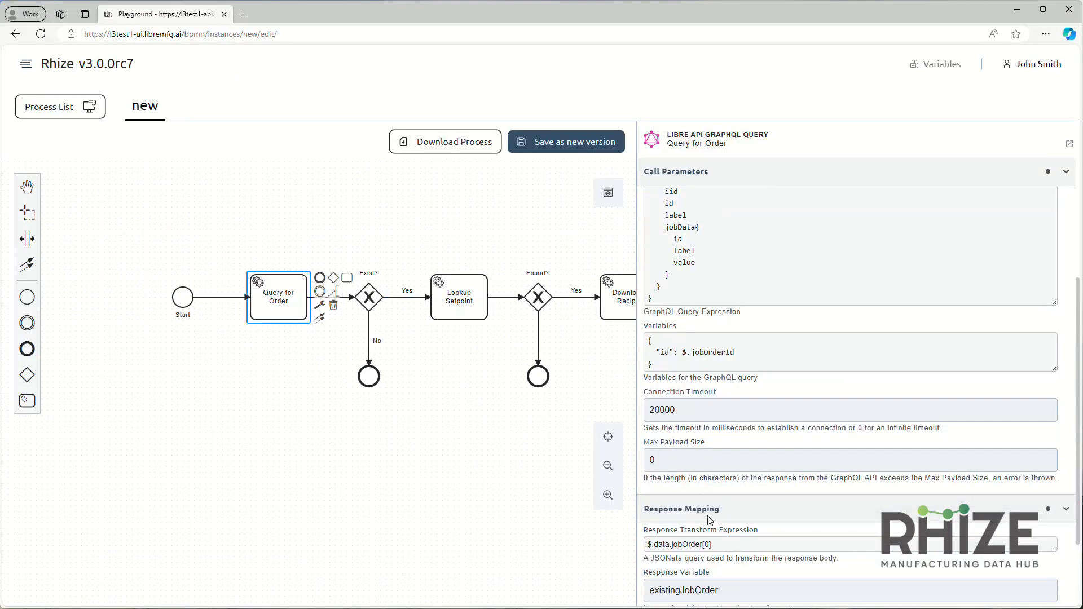
double_click(731, 581)
key(ctrl+c)
click(464, 493)
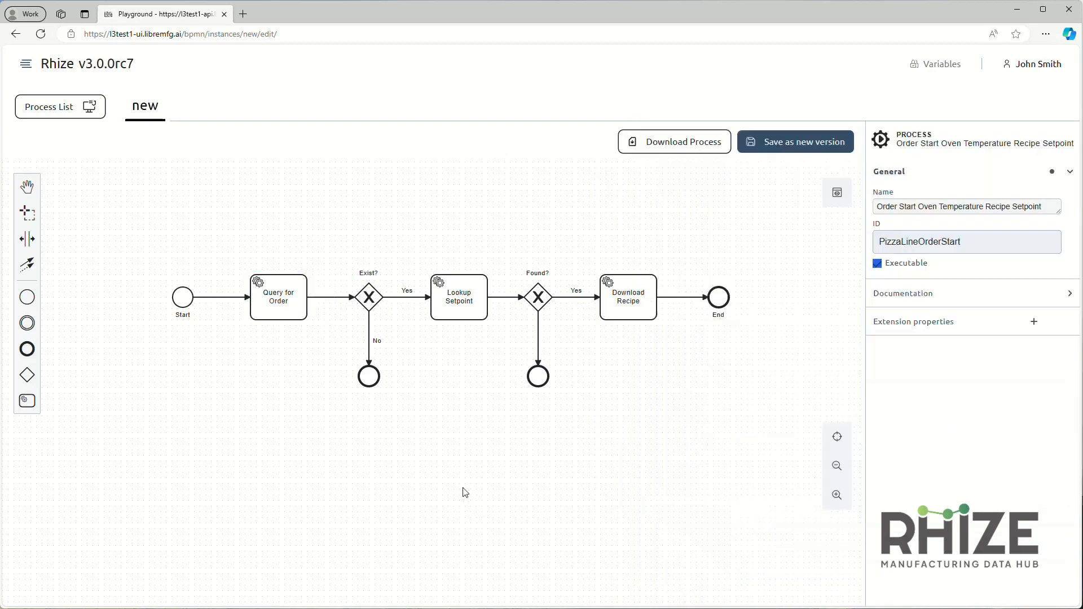
click(396, 299)
click(997, 306)
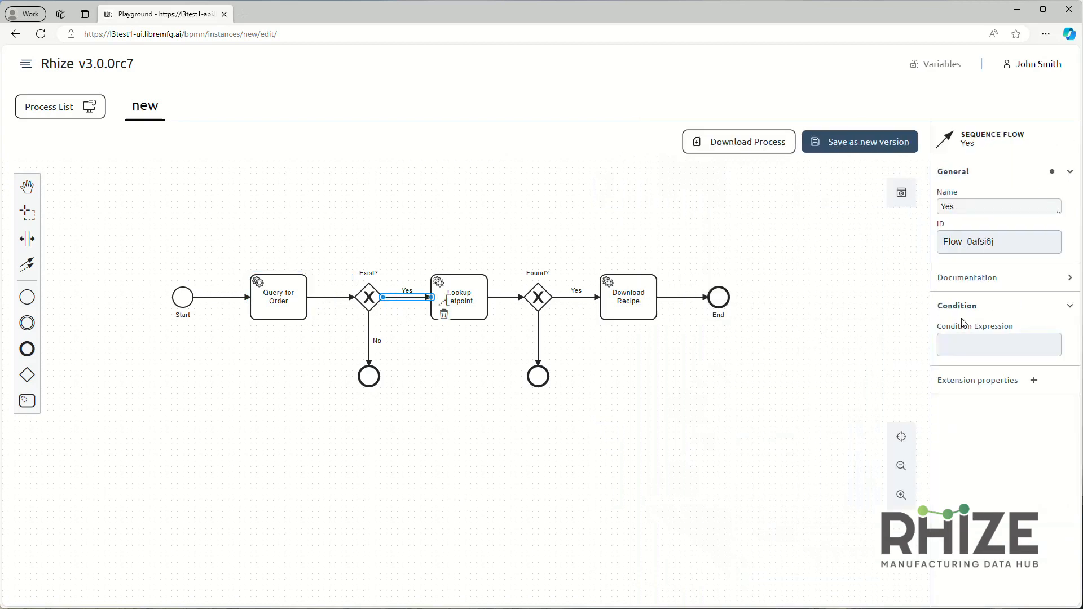
click(968, 344)
text($exists()
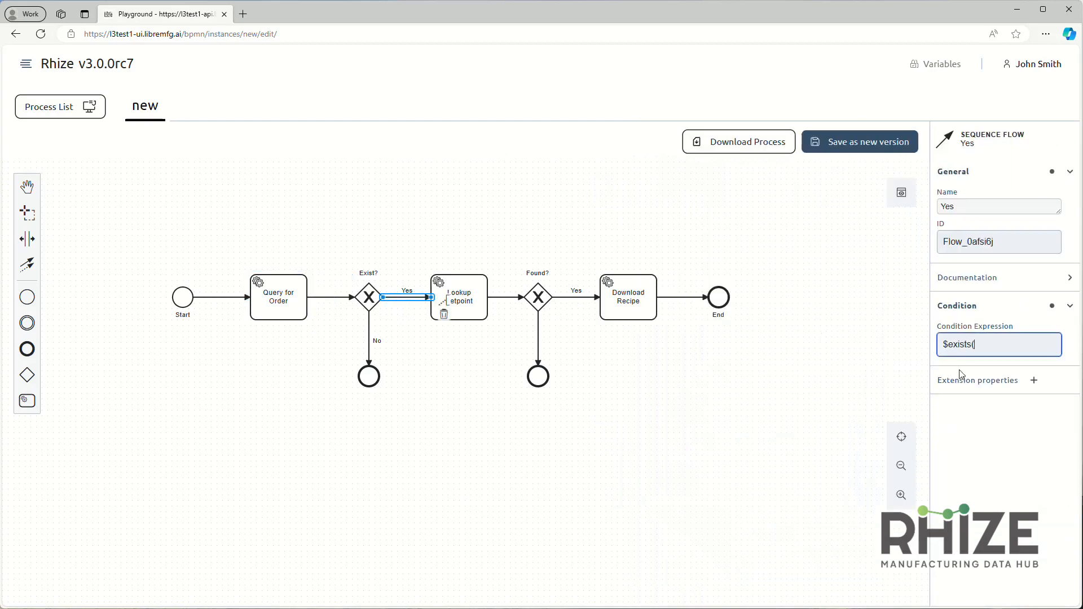
key(ctrl+v)
text())
click(738, 380)
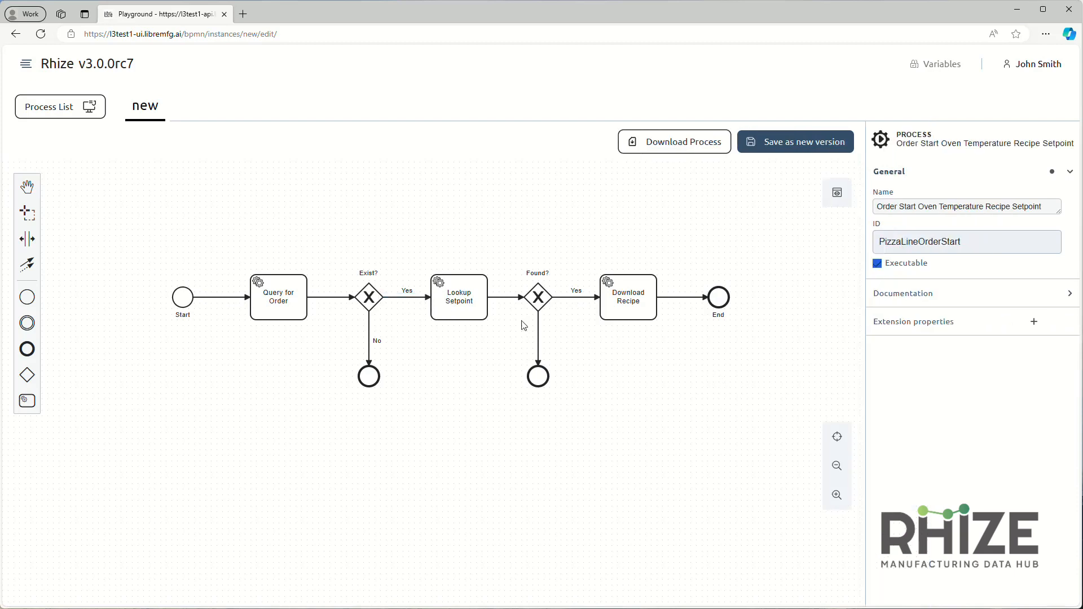
Step: Apply the Libre JSONata Transform element template to the Lookup Setpoint service task
click(455, 303)
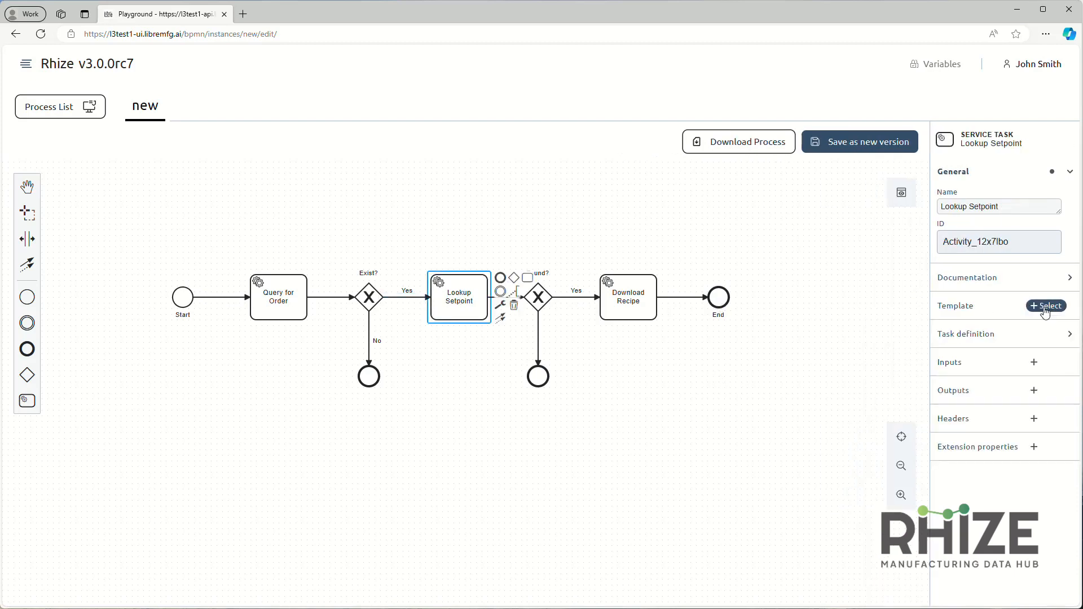
click(1046, 312)
scroll(544, 310, down, 3)
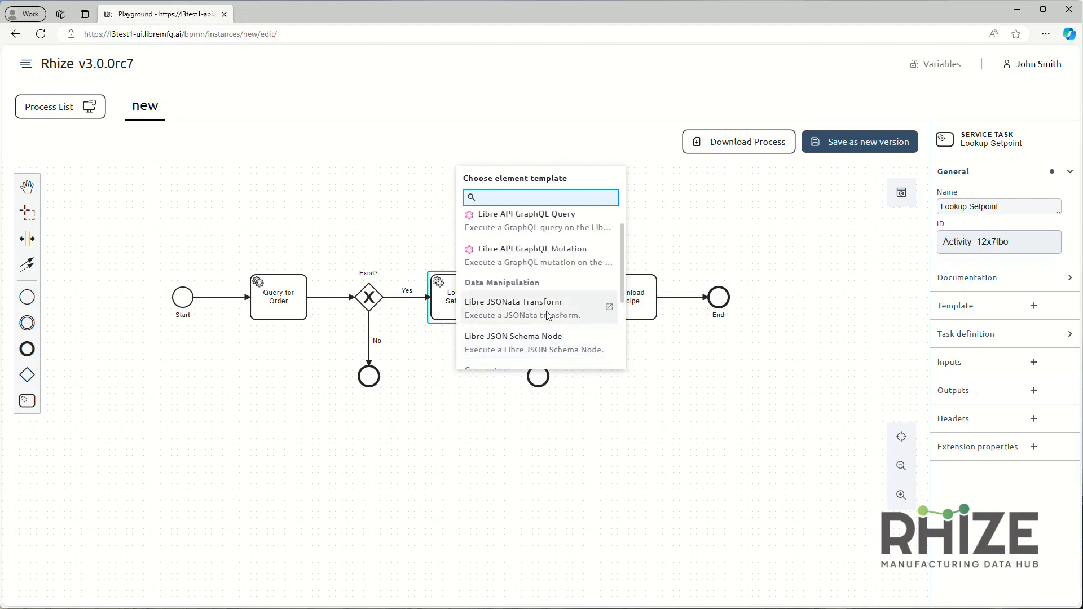
click(546, 315)
Step: Replace the sample Input JSON of the Lookup Setpoint task with $.existingJobOrder
scroll(973, 430, down, 5)
scroll(972, 429, up, 2)
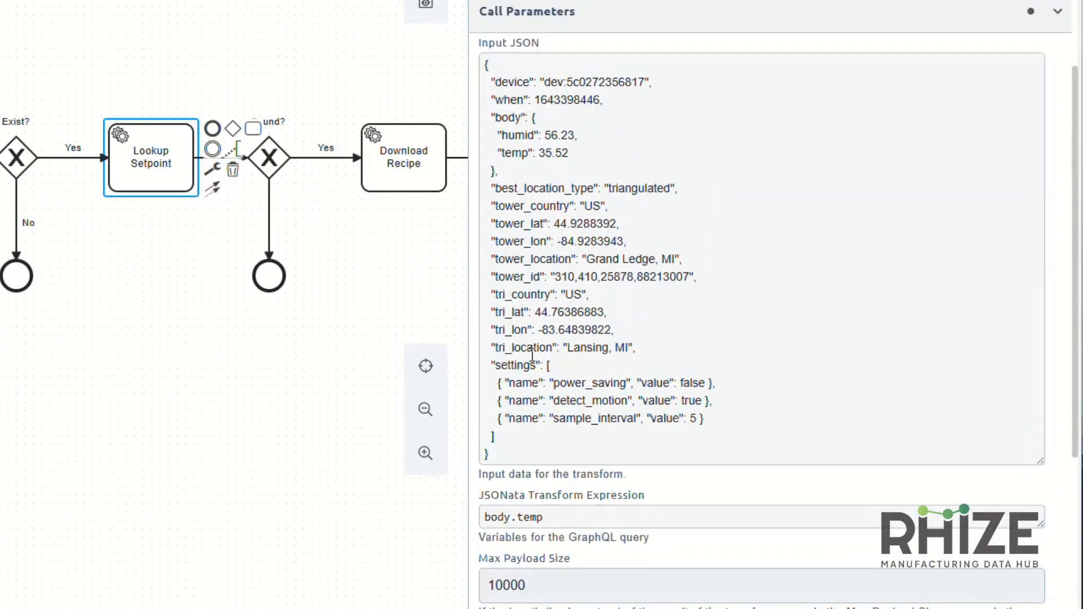
drag(519, 455, 455, 33)
text($.existingJobOrder)
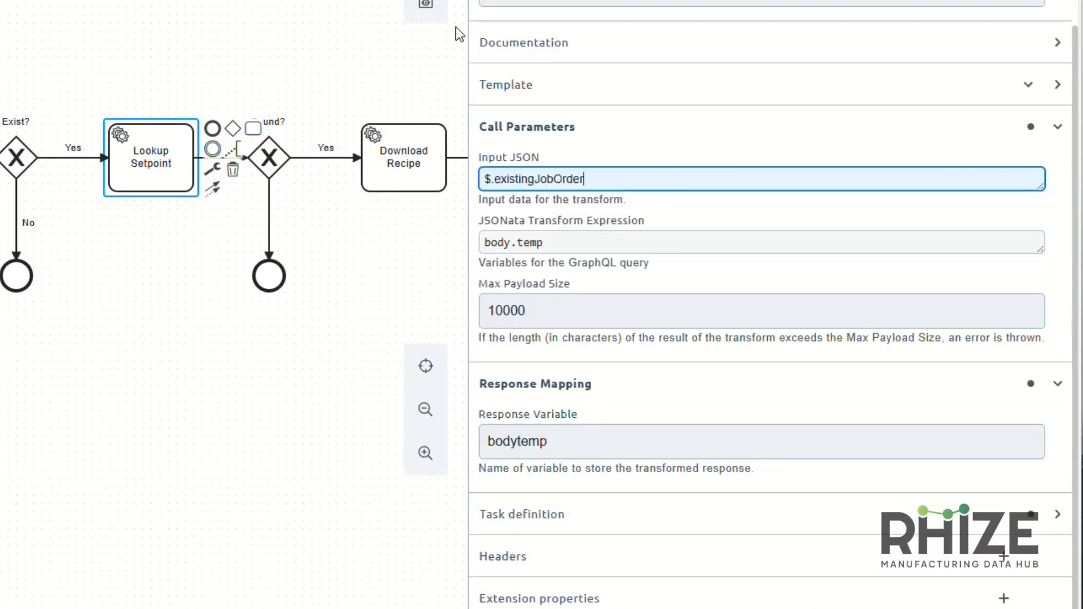
Step: Replace the JSONata transform expression with the ternary opening $.existingJobOrder.jobData[label="Oven Temperature"].value ?
drag(591, 242, 464, 239)
key(BackSpace)
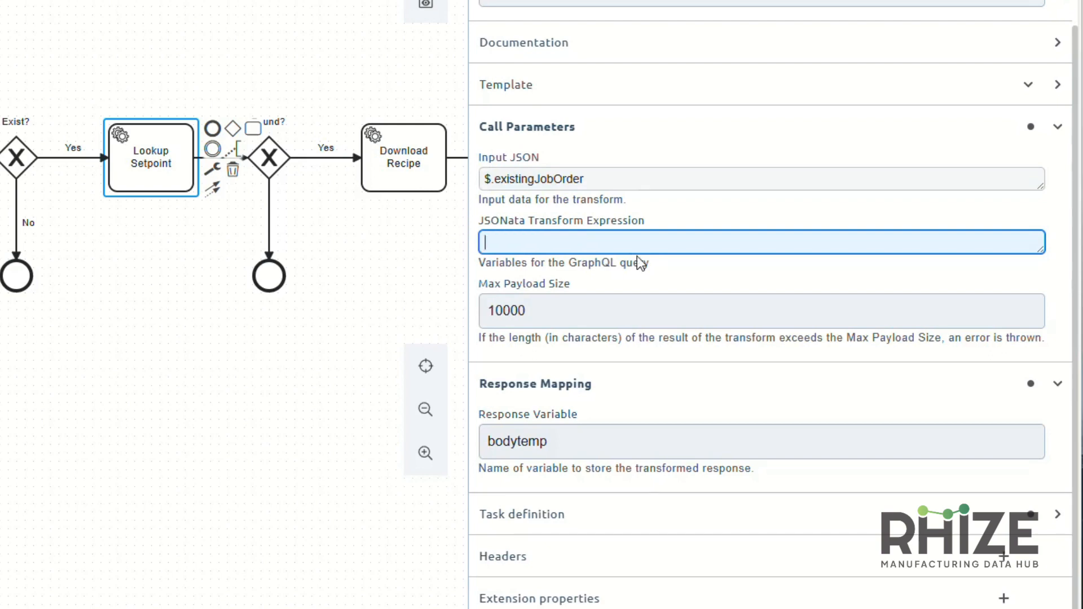
text($.existingJobOrder)
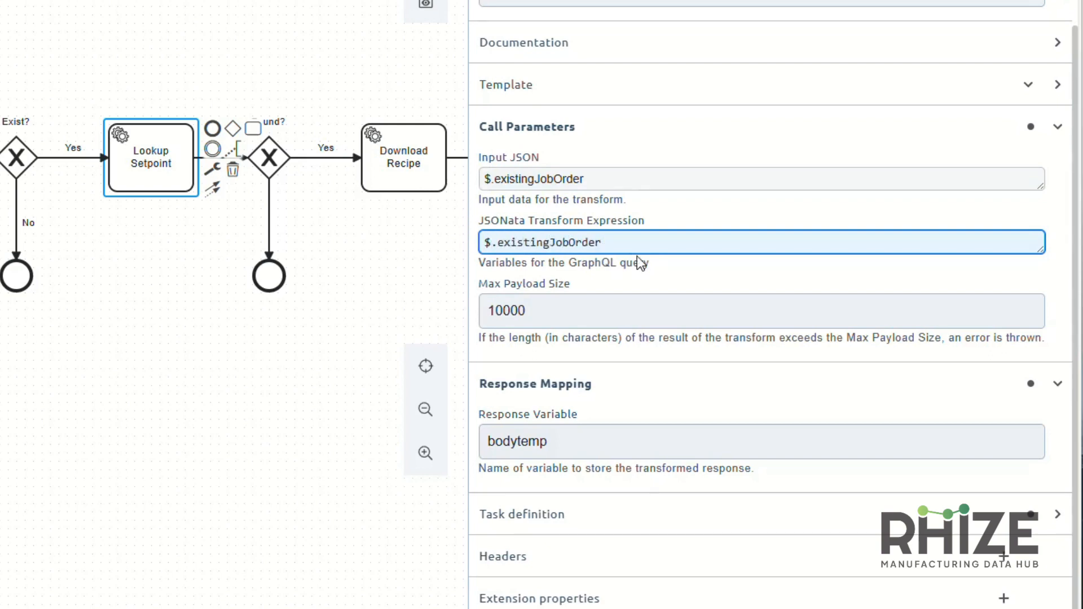
text(.jobData[label="Oven Te)
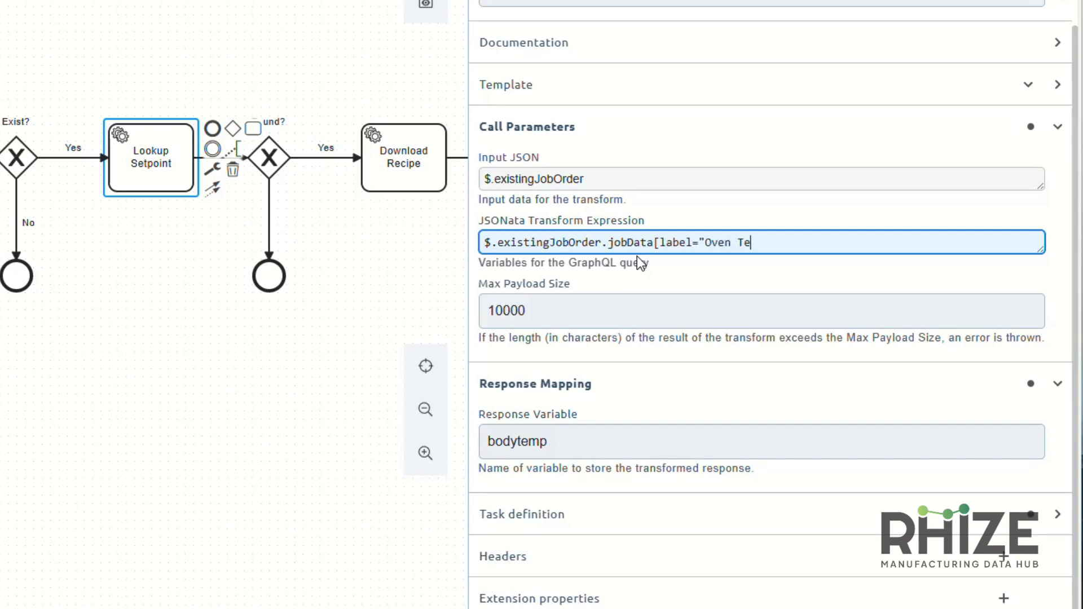
text(mperature"].value ?)
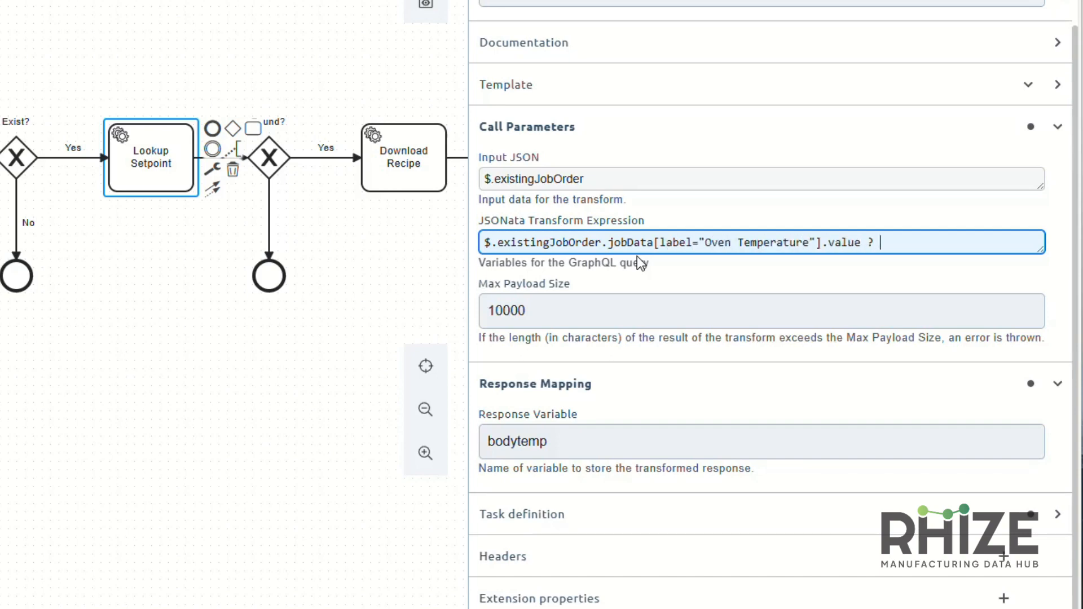
Step: Complete the ternary over three lines, returning the same Oven Temperature value expression if it exists and -1 otherwise
key(Left)
key(Left)
key(shift+Home)
key(ctrl+c)
key(End)
key(Return)
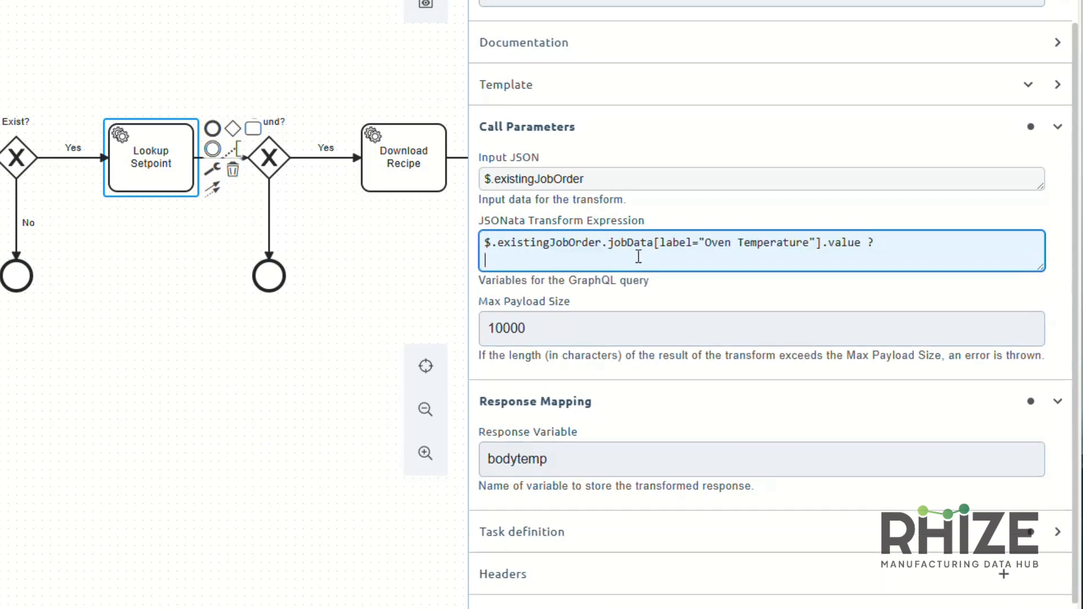
key(ctrl+v)
key(Return)
key(Right)
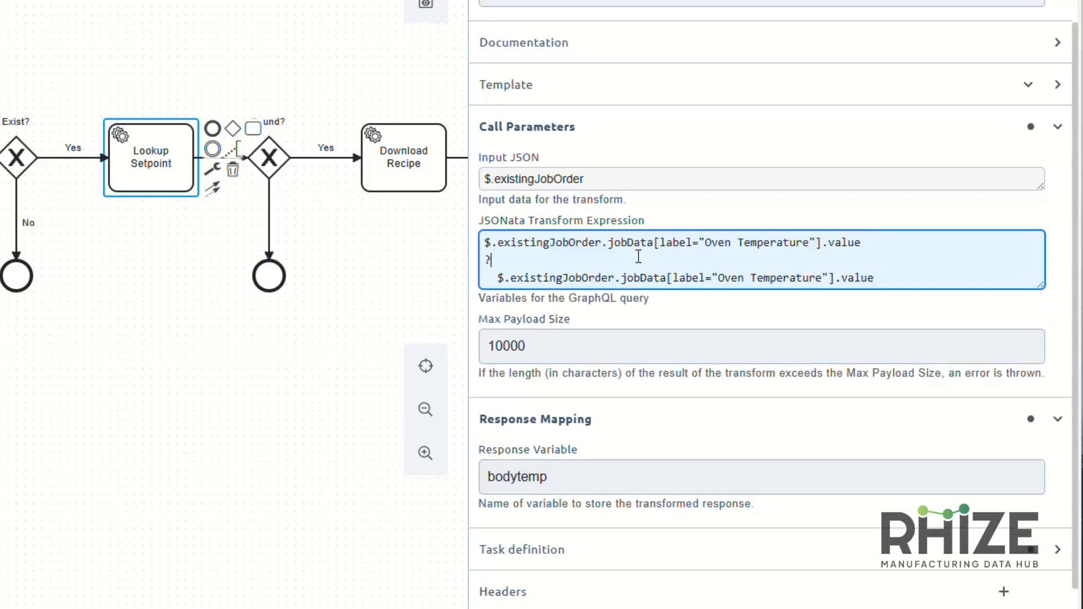
key(Delete)
key(Delete)
key(Right)
key(Home)
key(End)
key(Return)
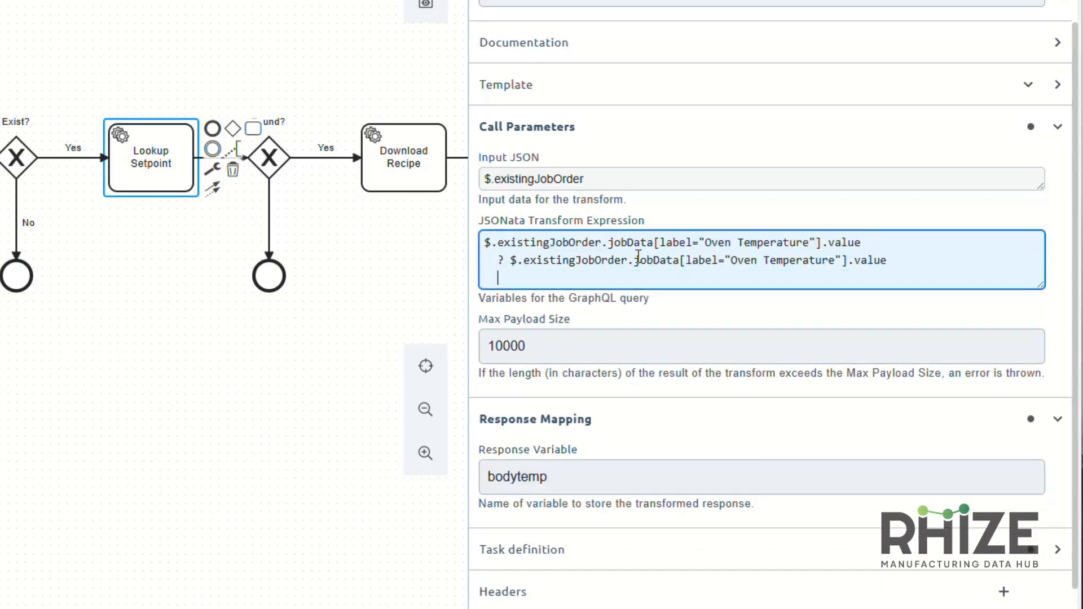
text(: -1)
Step: Set the Lookup Setpoint task's response variable to ovenTemperatureSP
double_click(646, 460)
text(ovenTemperatureS)
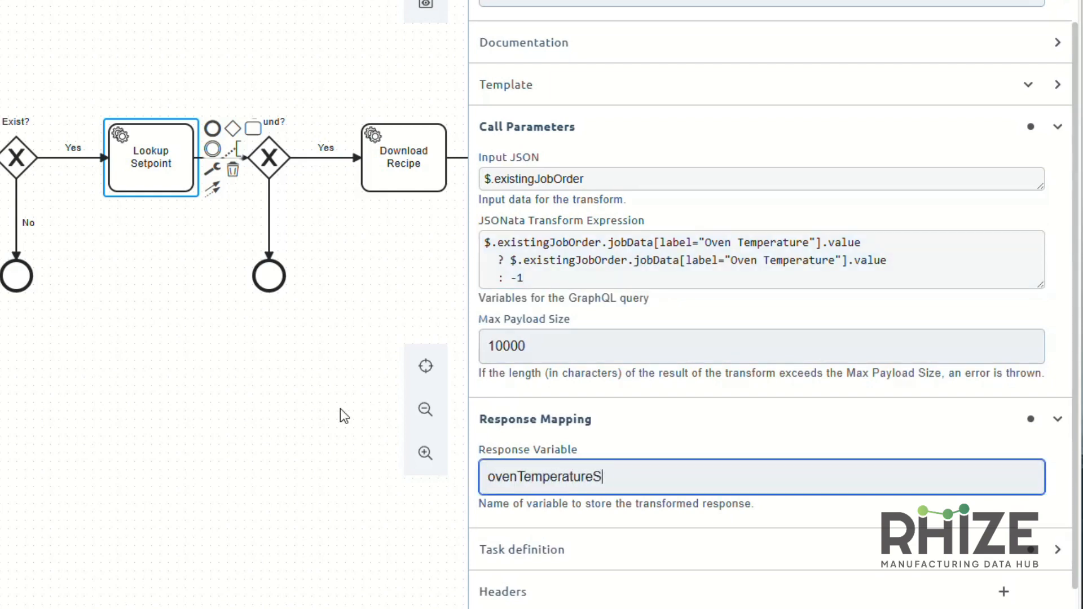
text(P)
key(ctrl+a)
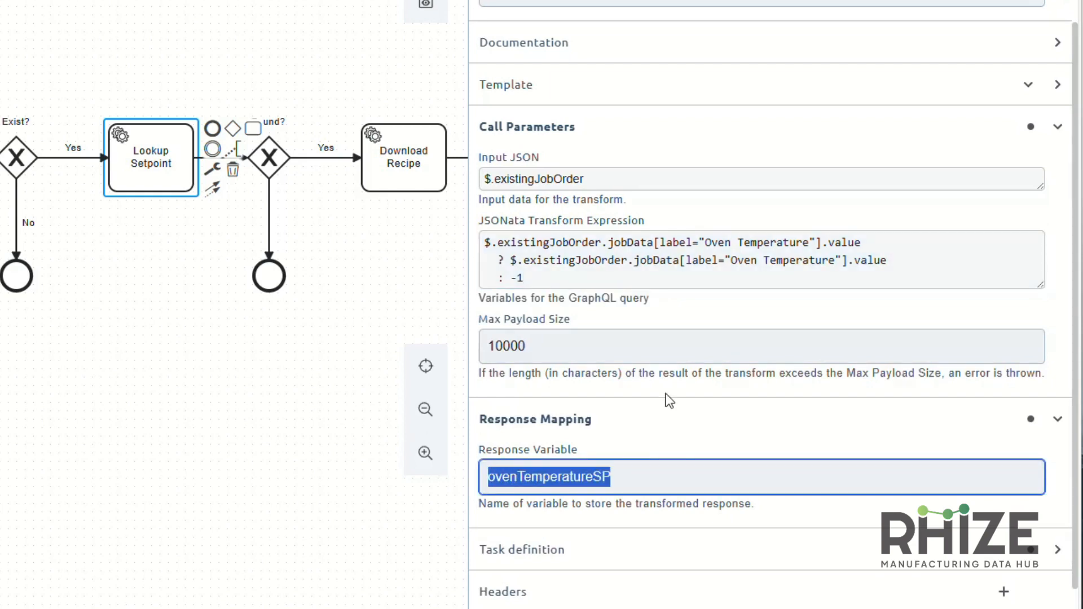
Step: Change the Lookup Setpoint task's ID to Activity_PickOvenTemperature
scroll(664, 396, down, 1)
scroll(562, 54, up, 3)
drag(537, 73, 733, 92)
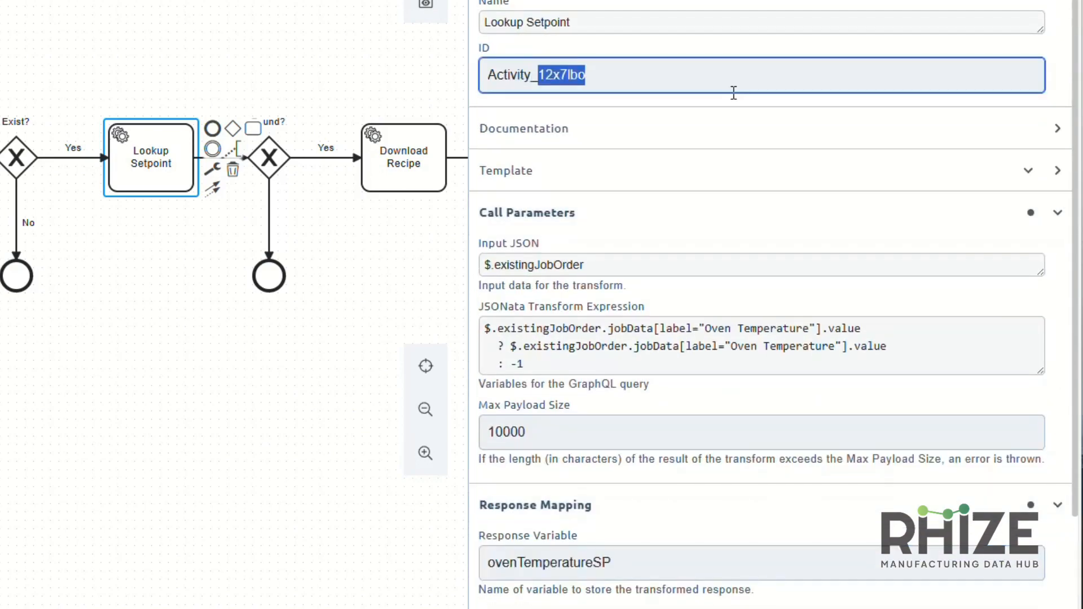
text(PickOvenTemperature)
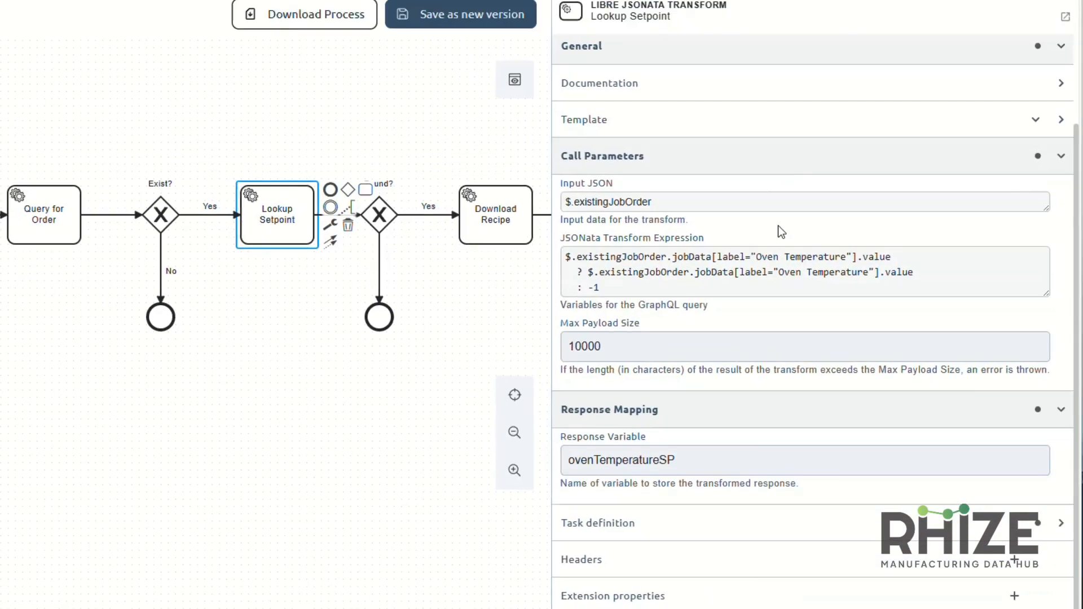
click(361, 418)
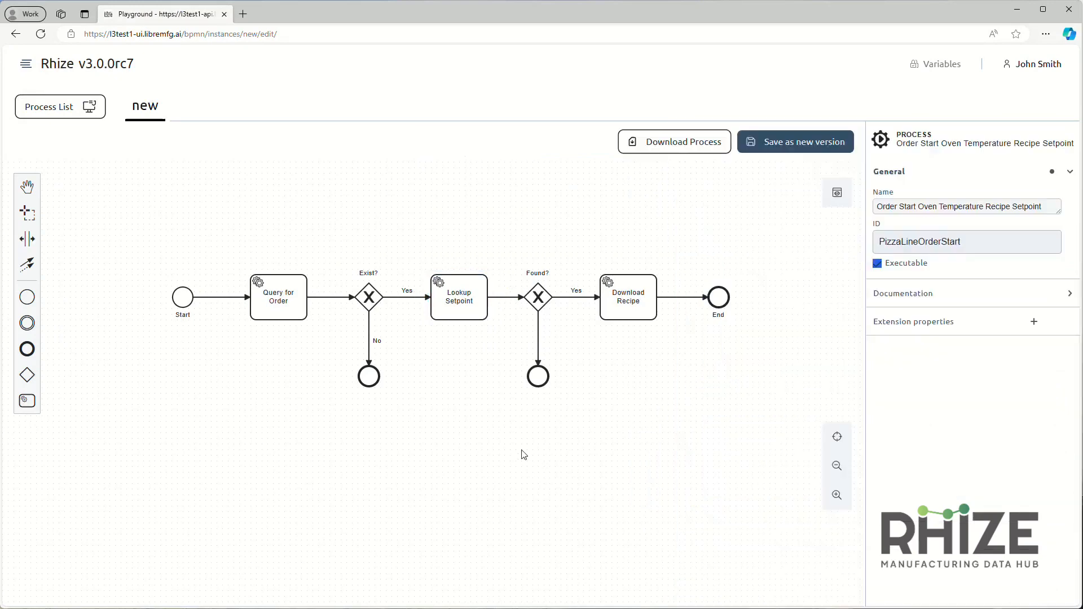
Step: Set the condition expression of the Yes flow after the Found? gateway to ovenTemperatureSP != 1
click(567, 296)
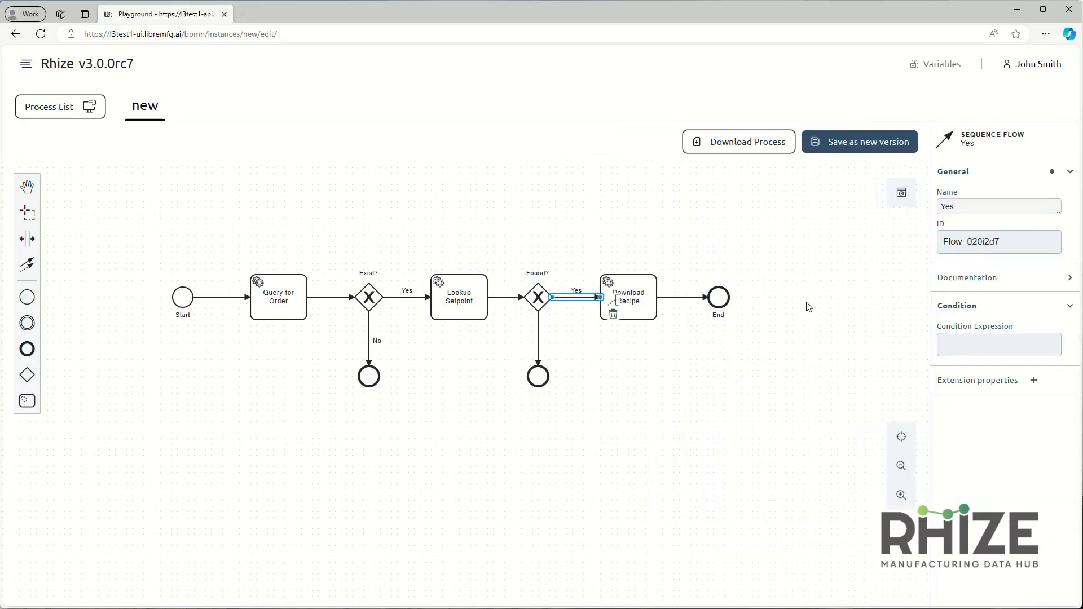
click(956, 338)
key(ctrl+v)
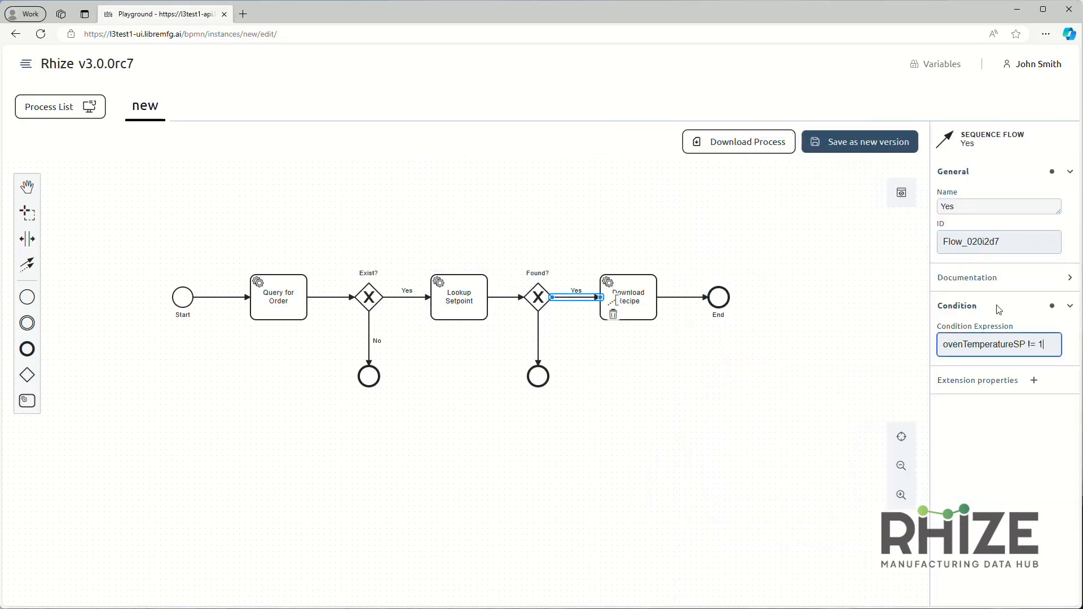
click(667, 368)
Step: Apply the Libre Datasource Write template to the Download Recipe service task
click(641, 300)
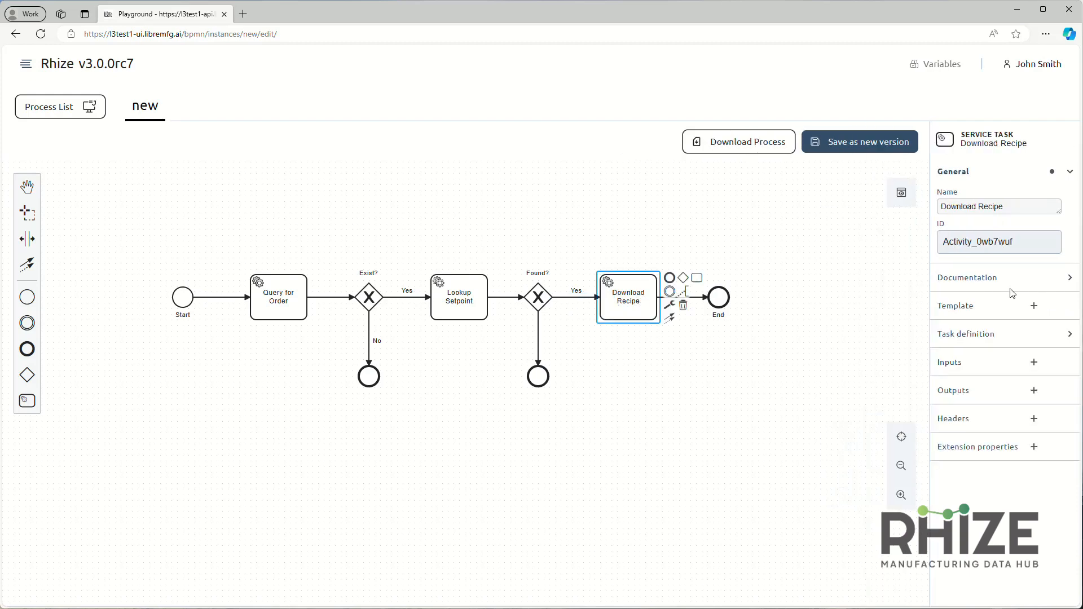
click(1037, 310)
scroll(580, 299, down, 5)
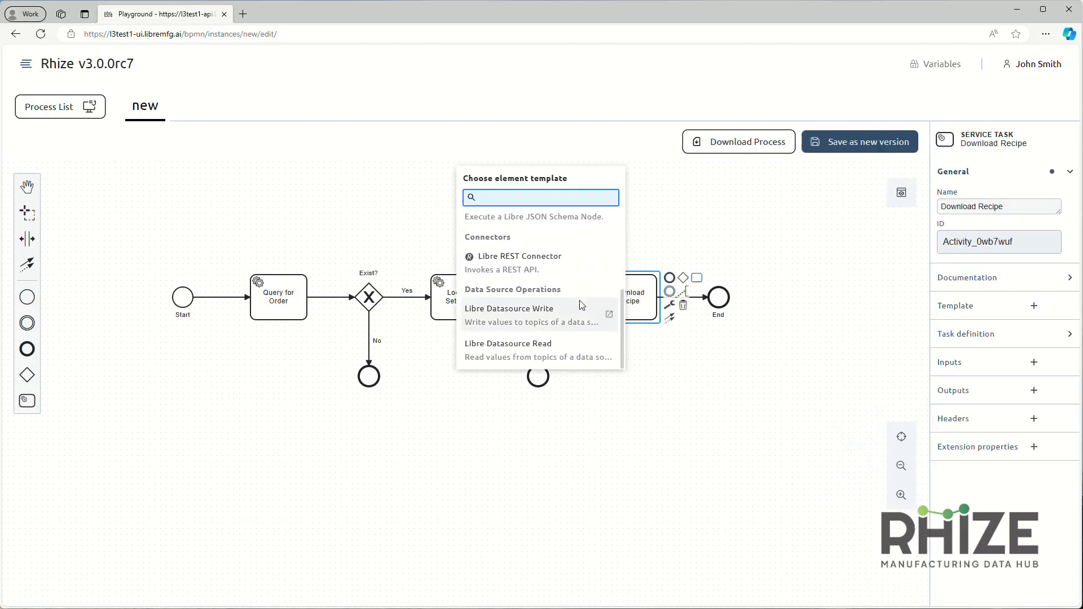
scroll(580, 304, up, 1)
click(584, 304)
Step: Set the Download Recipe task's datasource ID to KEPSeverEX
click(762, 369)
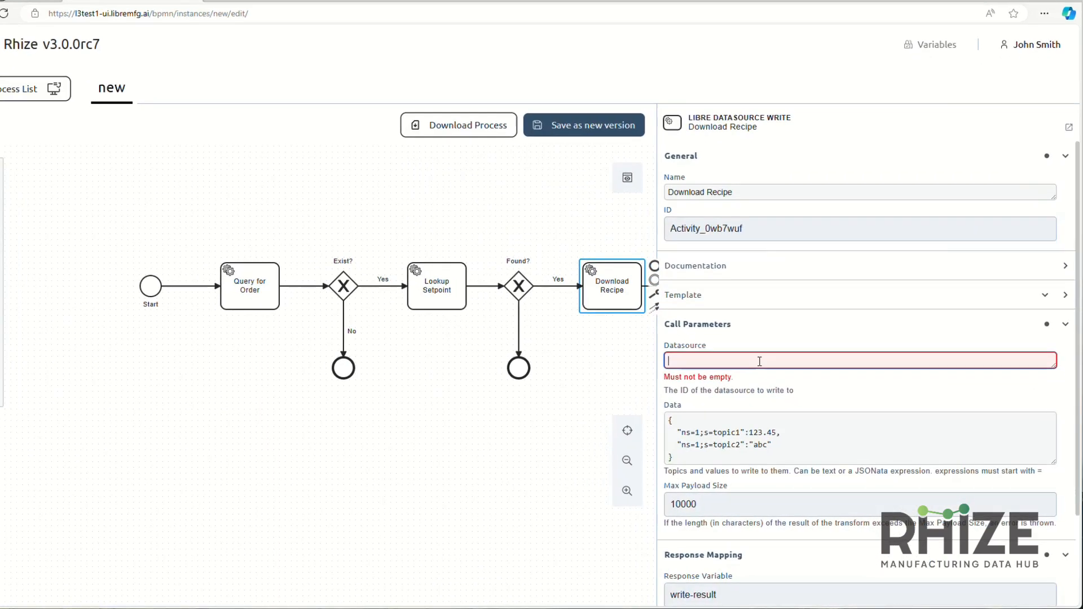
text(KEPS)
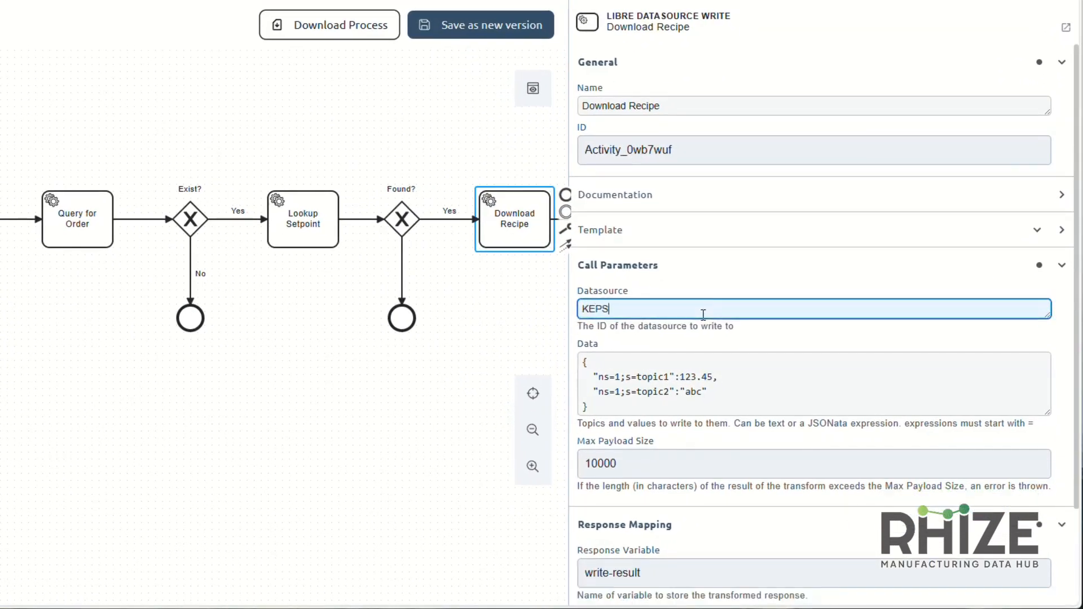
text(everEX)
key(Tab)
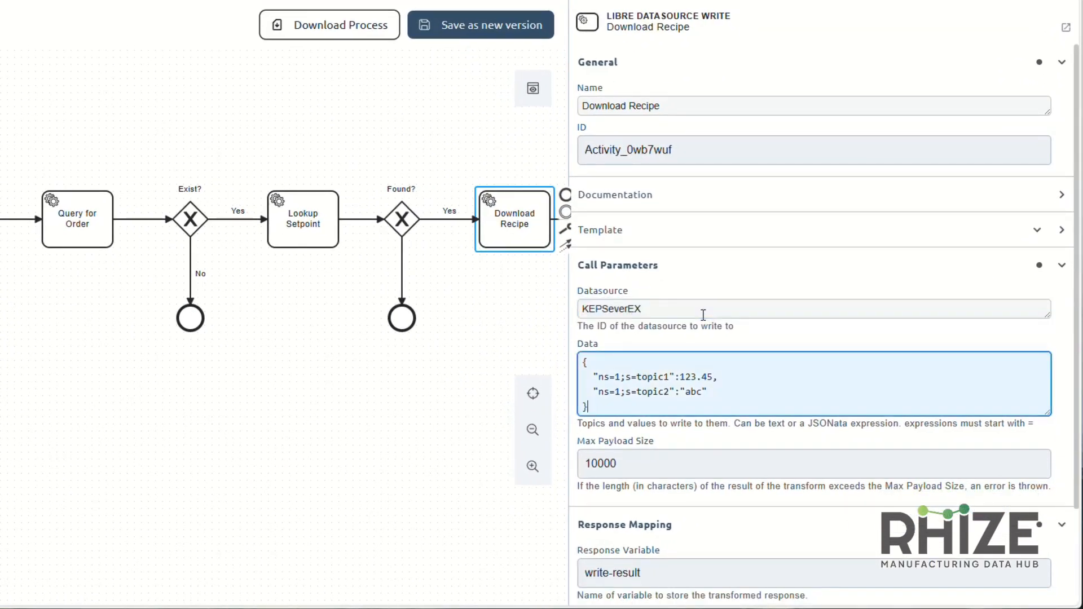
Step: In the task's write data, set the topic1 value to $.ovenTemperatureSP and remove the topic2 line
double_click(684, 381)
text($)
key(ctrl+v)
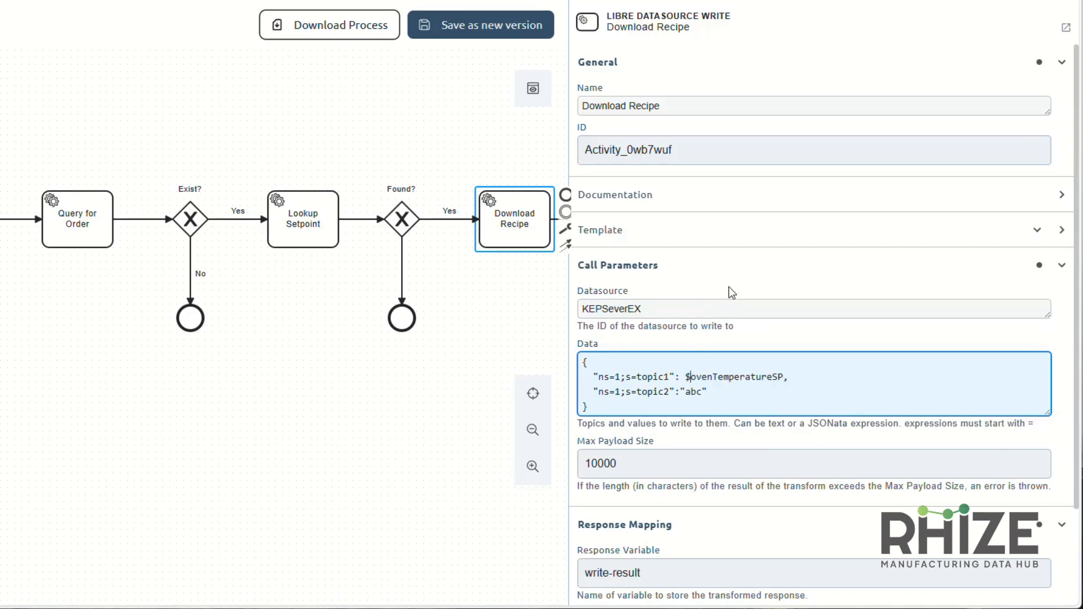
text(.)
key(End)
key(shift+Down)
key(Delete)
Step: Change the remaining topic key in the write data to ns=2;s=Line 1/Oven/Temperature.SP
key(Home)
key(Right)
key(Right)
key(Right)
key(Right)
key(Right)
key(Right)
key(shift+Right)
text(2)
key(Right)
key(Right)
key(Right)
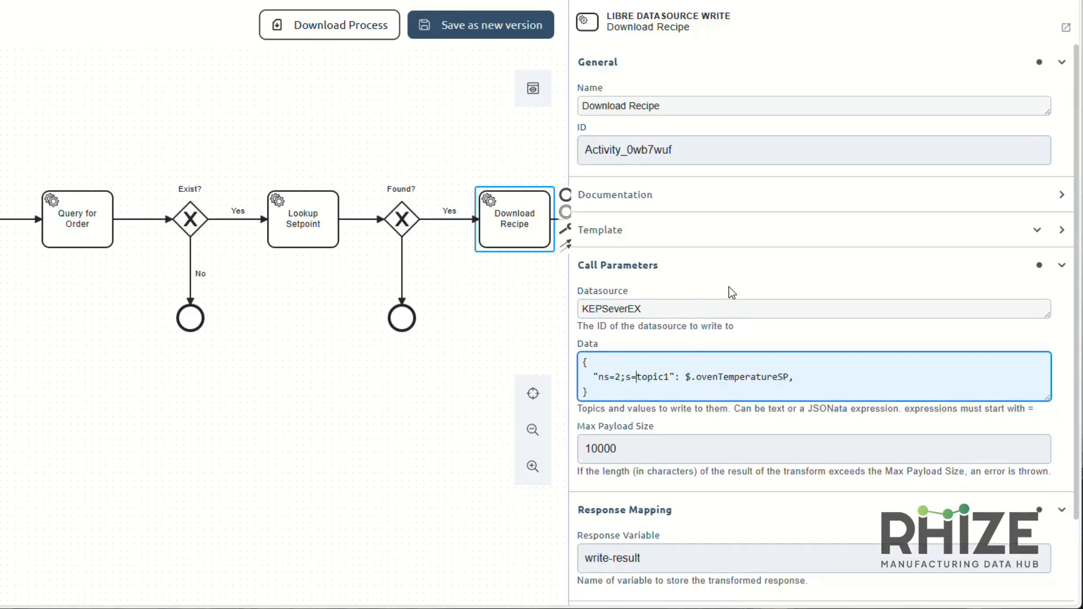
key(ctrl+shift+Right)
text(Line 1/Oven/Temper)
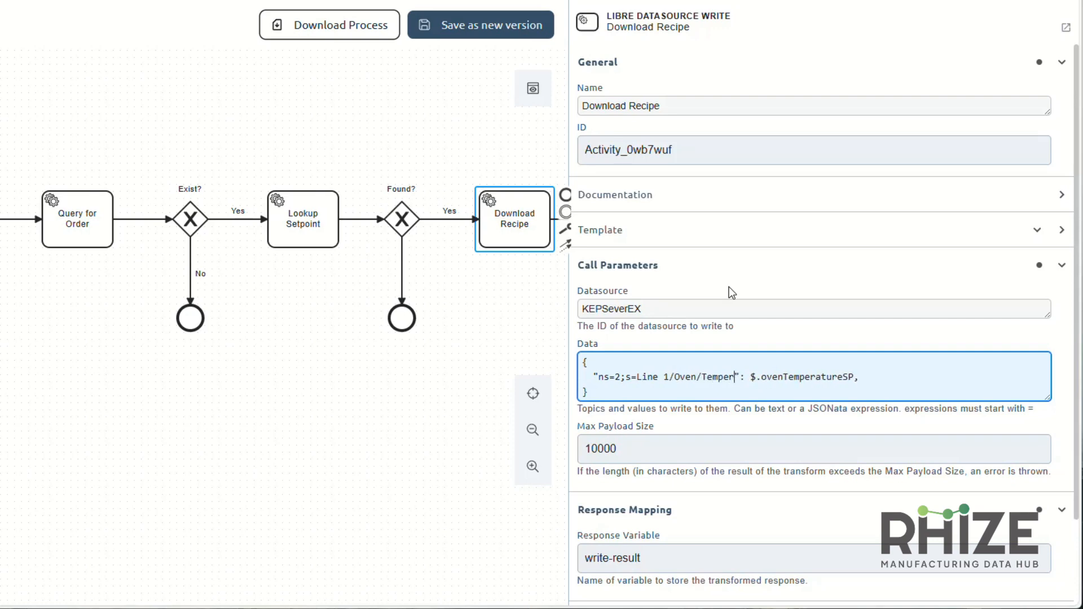
text(ature.SP)
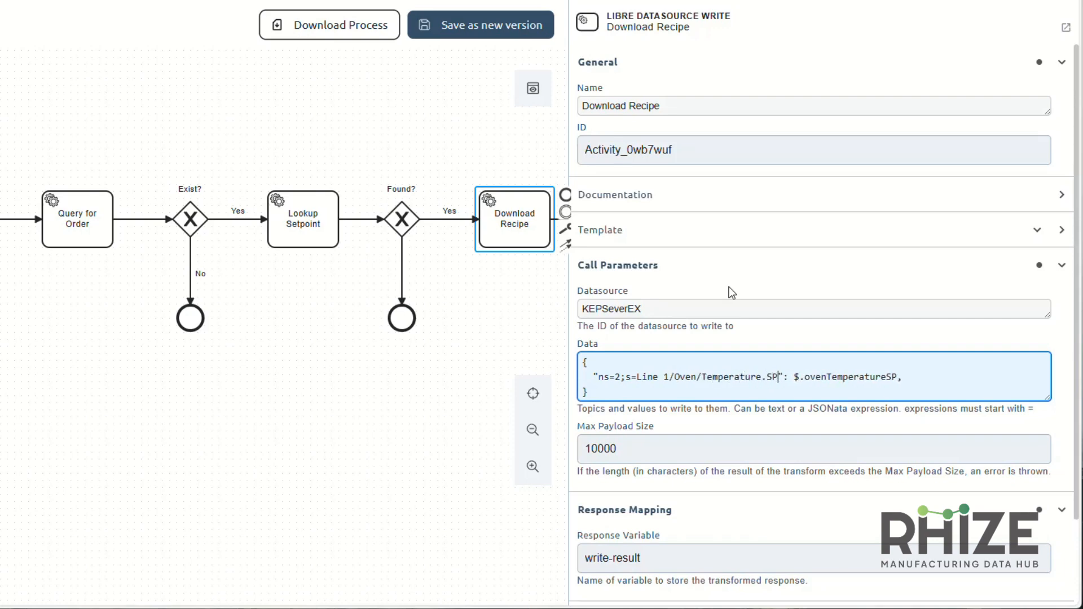
Step: Save the completed order start process as a new version
click(404, 458)
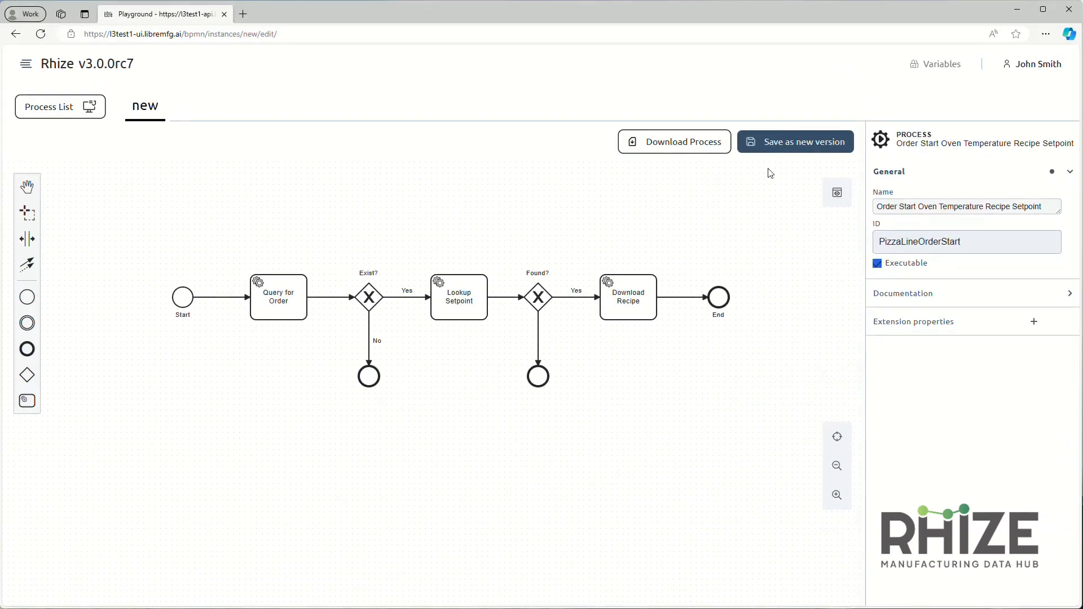
click(770, 148)
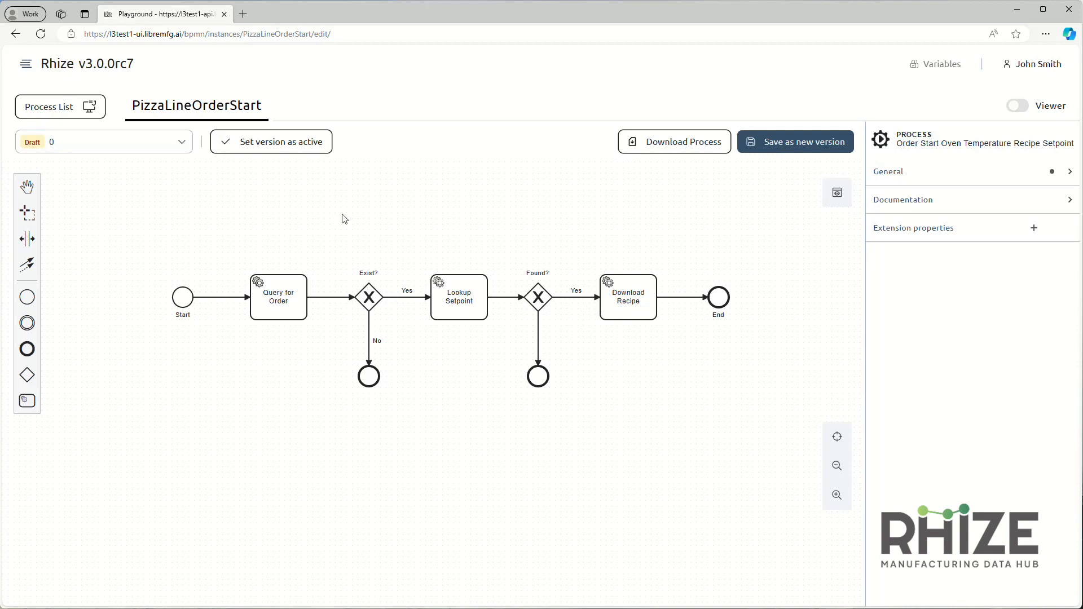
Step: Open the Pizza Line equipment class and save it as new version 2
click(25, 63)
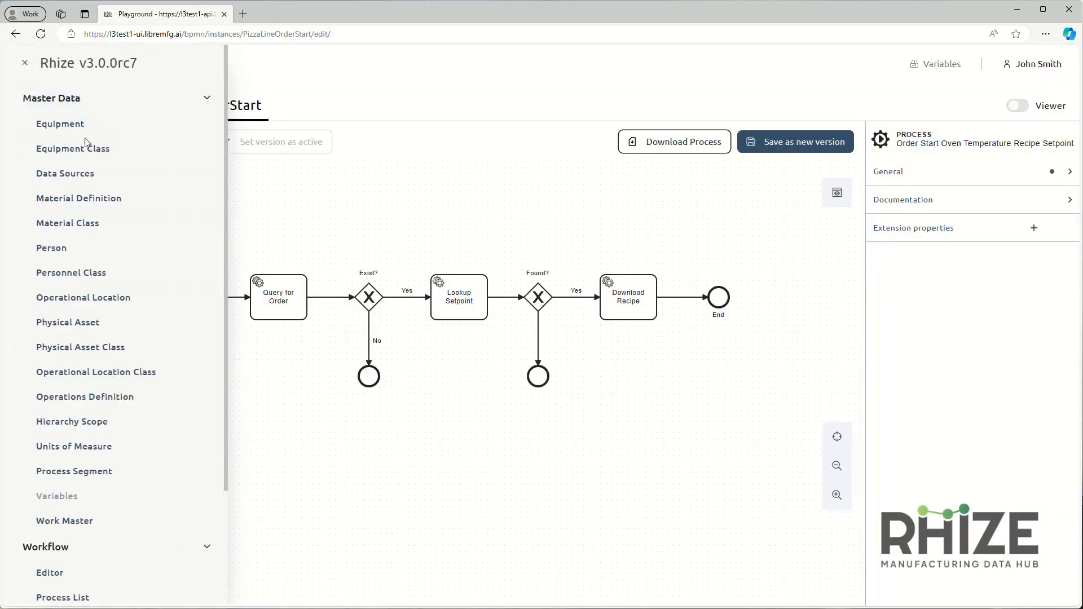
click(87, 148)
click(63, 224)
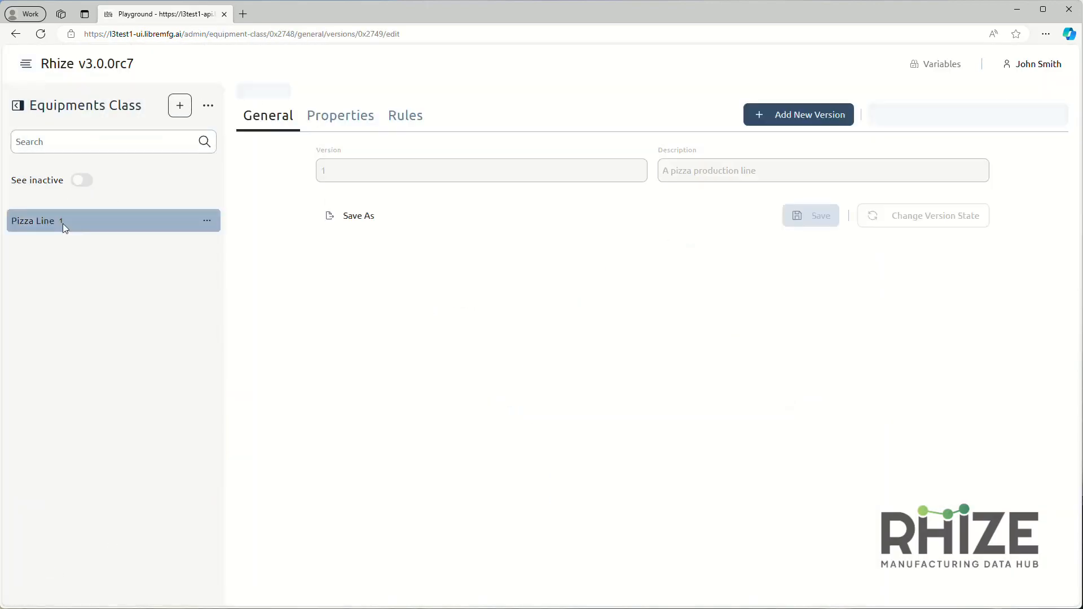
click(897, 113)
click(675, 231)
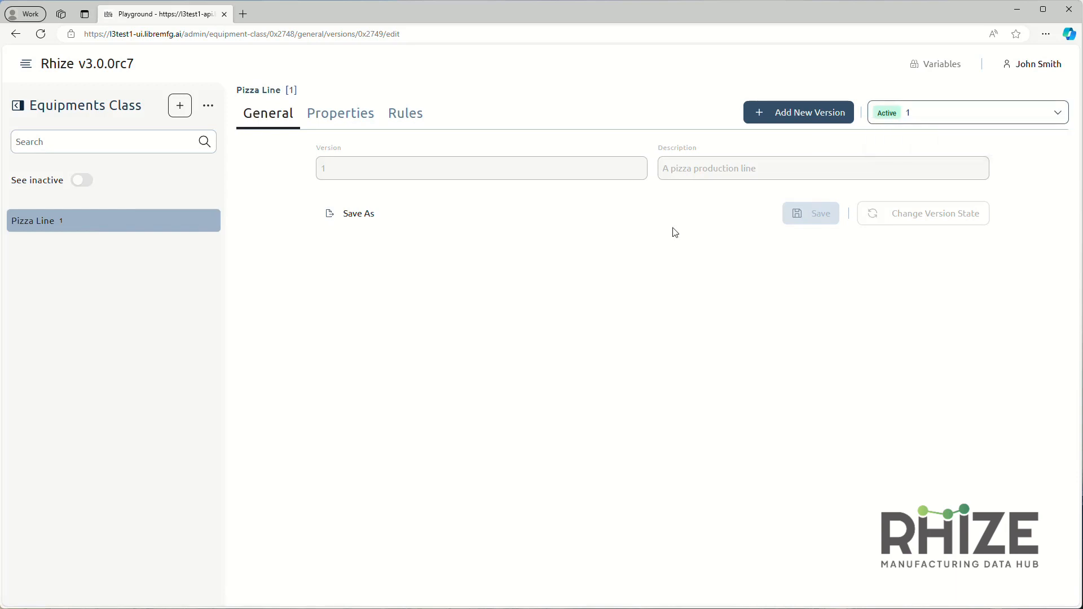
click(358, 213)
text(2)
click(604, 375)
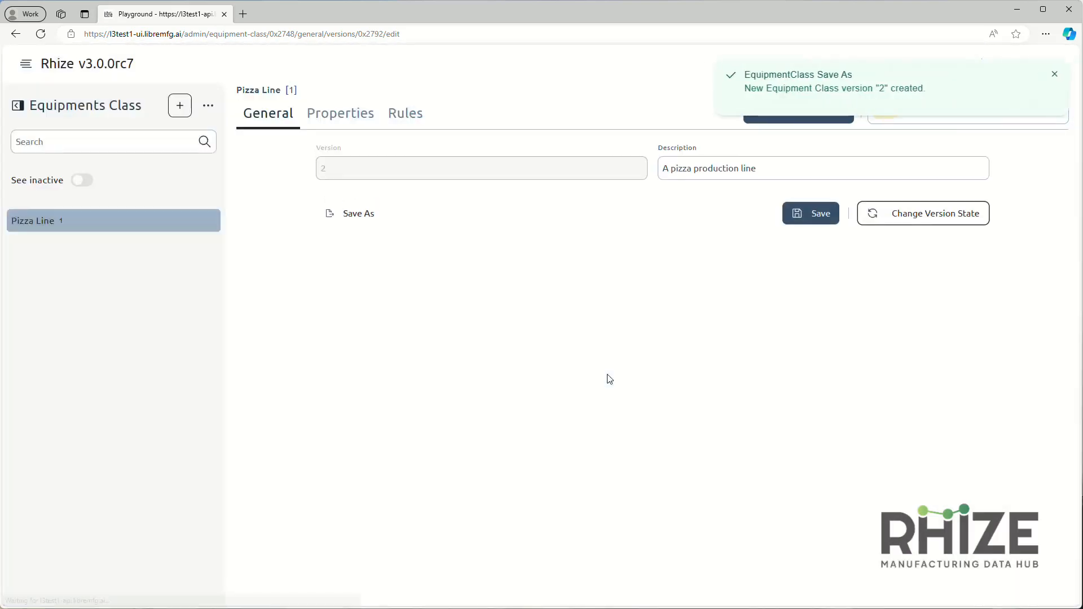
Step: Add a rule named Download Oven Temperature on Order Change to version 2 of the Pizza Line class
click(333, 120)
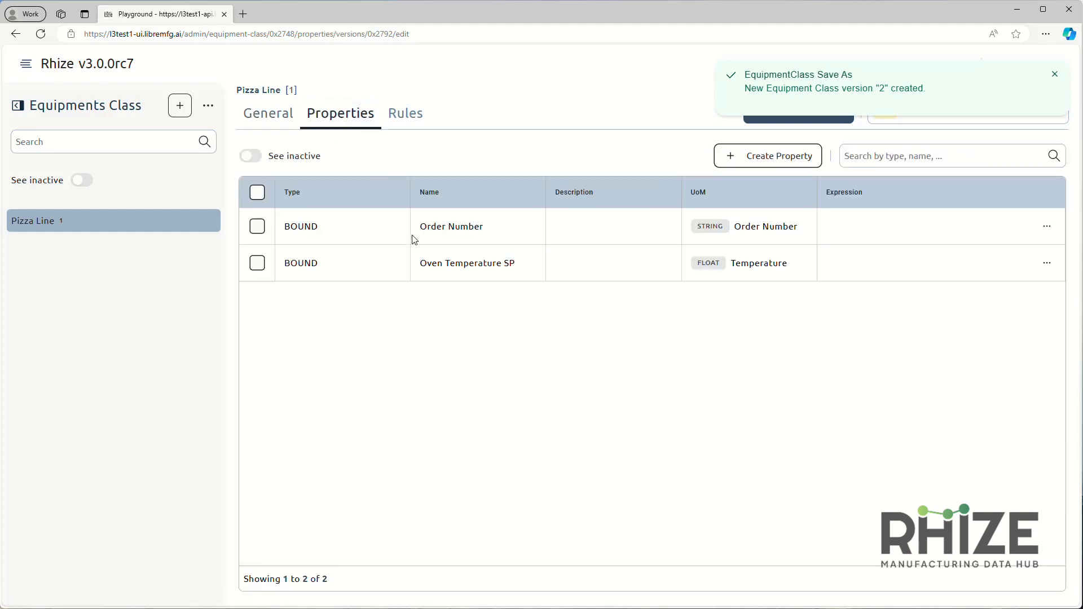
click(404, 113)
click(790, 153)
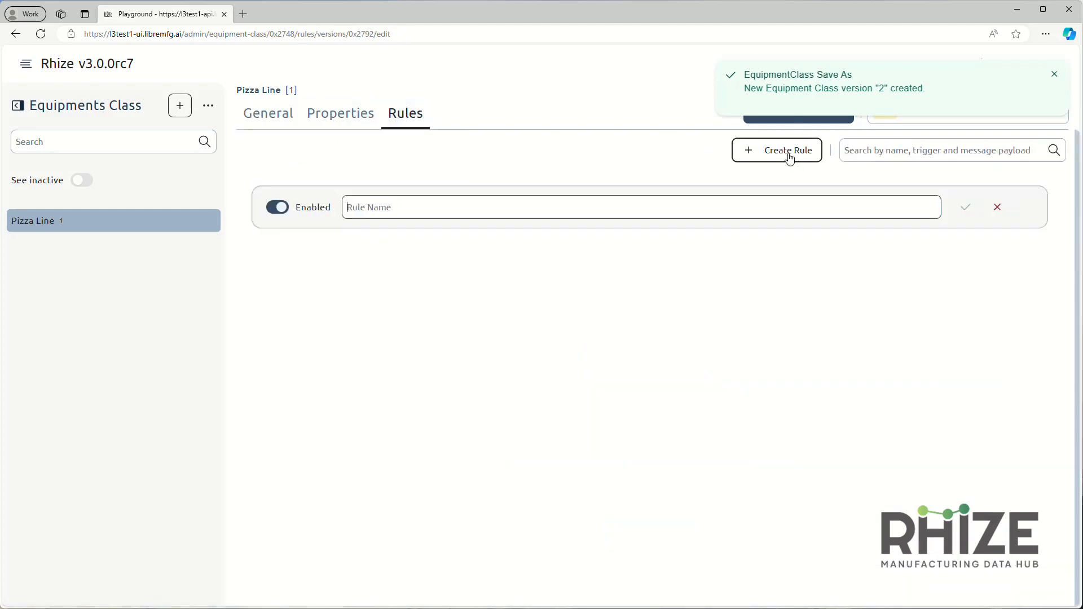
text(Download )
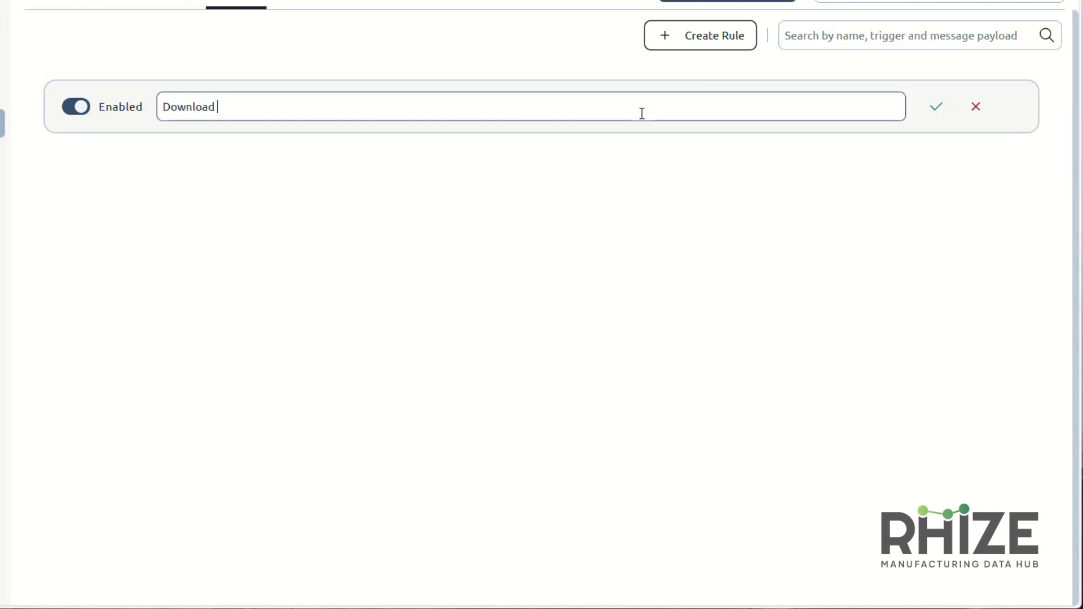
text(Oven Temperature )
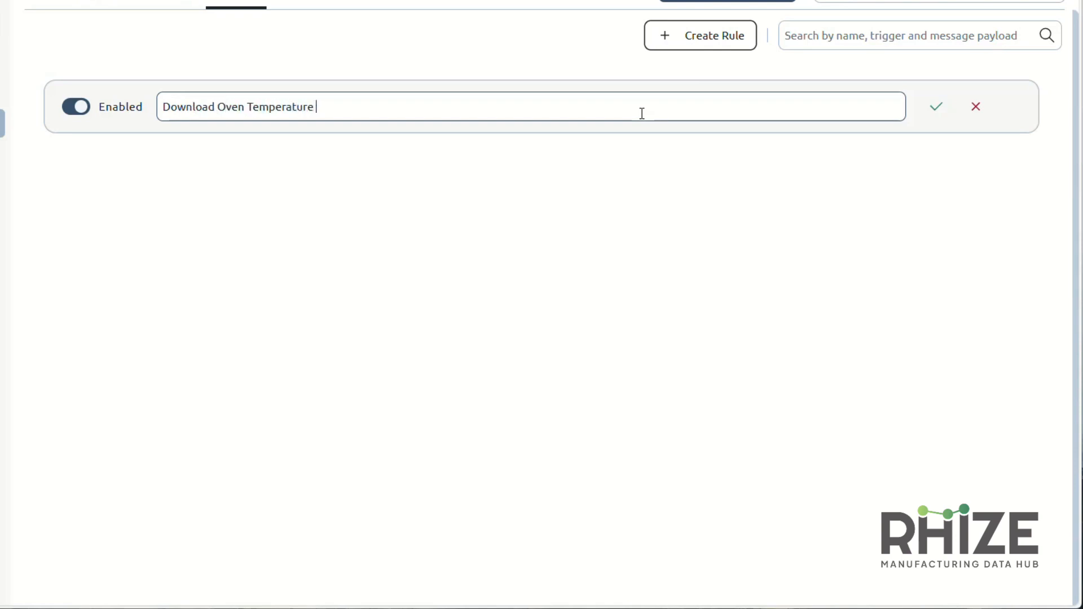
text(on Order Change)
click(937, 107)
Step: Set the rule's workflow specification to PizzaLineOrderStart and choose Order Number as its trigger property
click(854, 256)
click(113, 374)
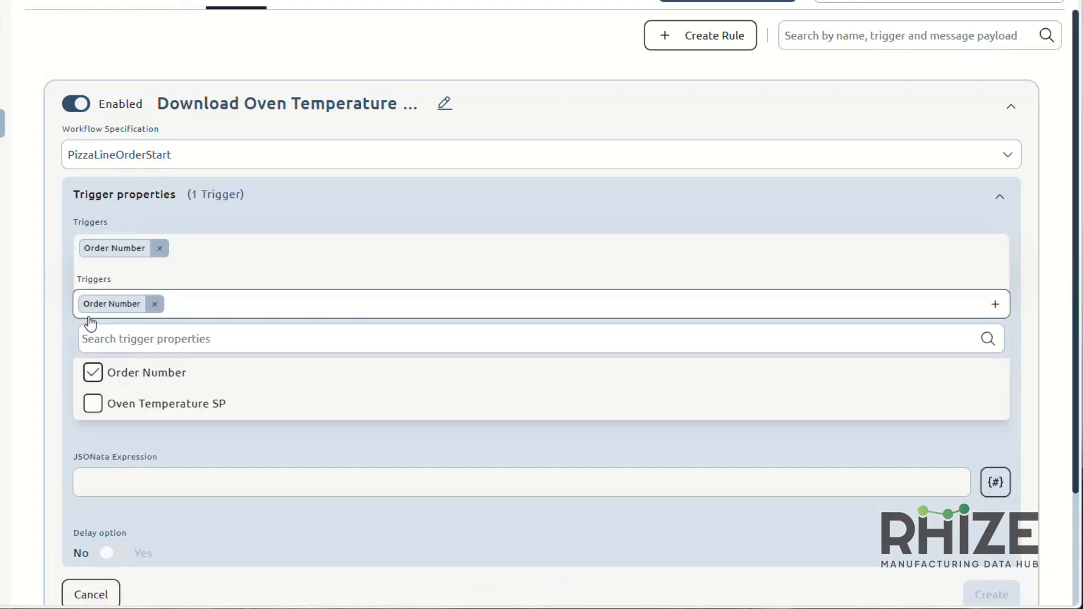
click(198, 440)
Step: Begin the rule's JSONata trigger expression with "Order Number".current.value != in the expression editor
click(167, 322)
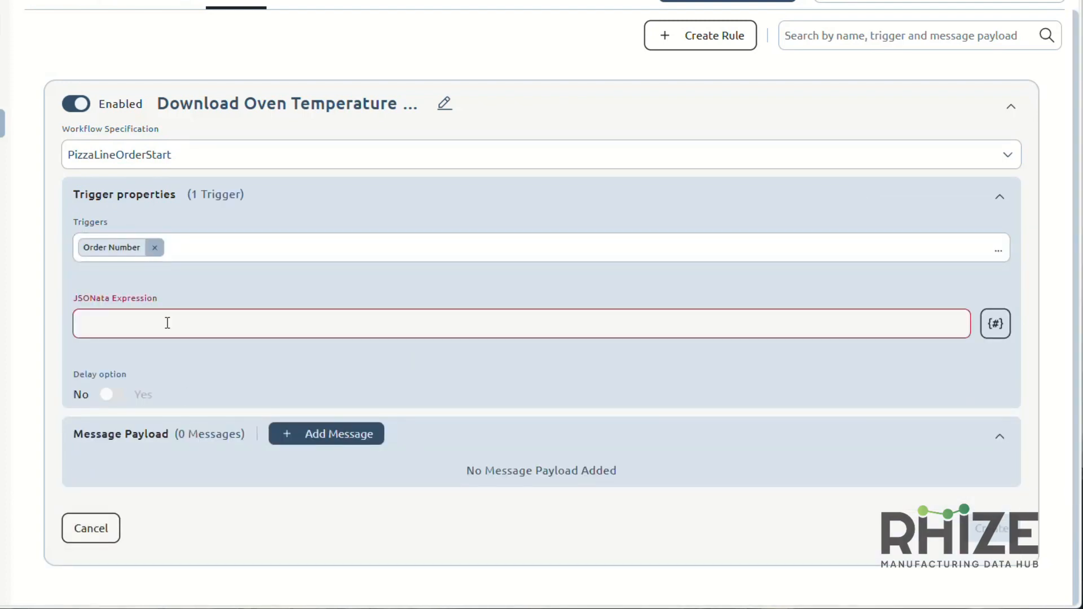
click(1000, 325)
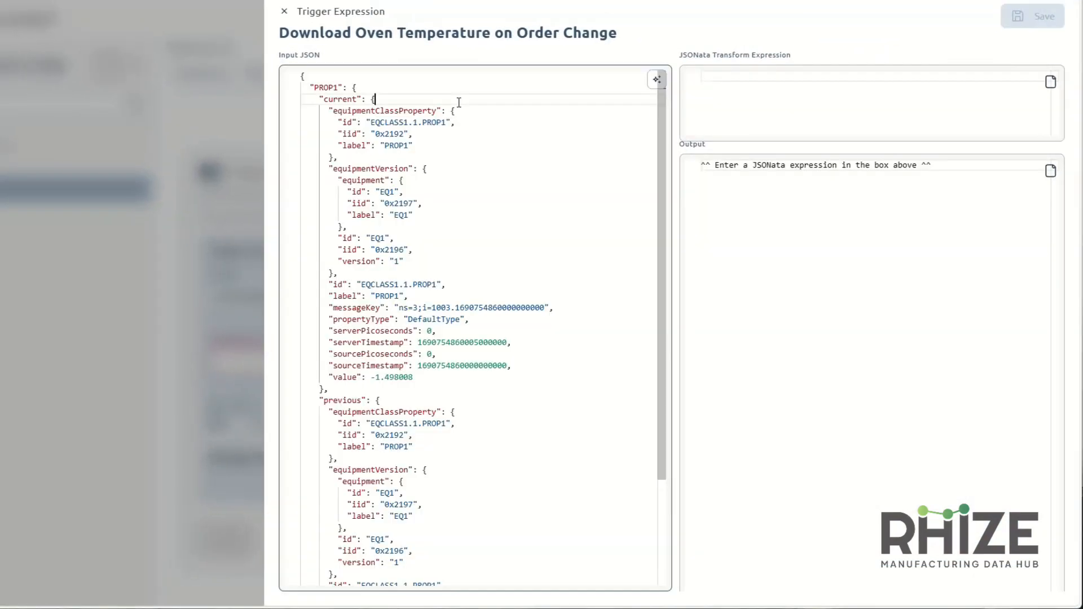
text("Ord)
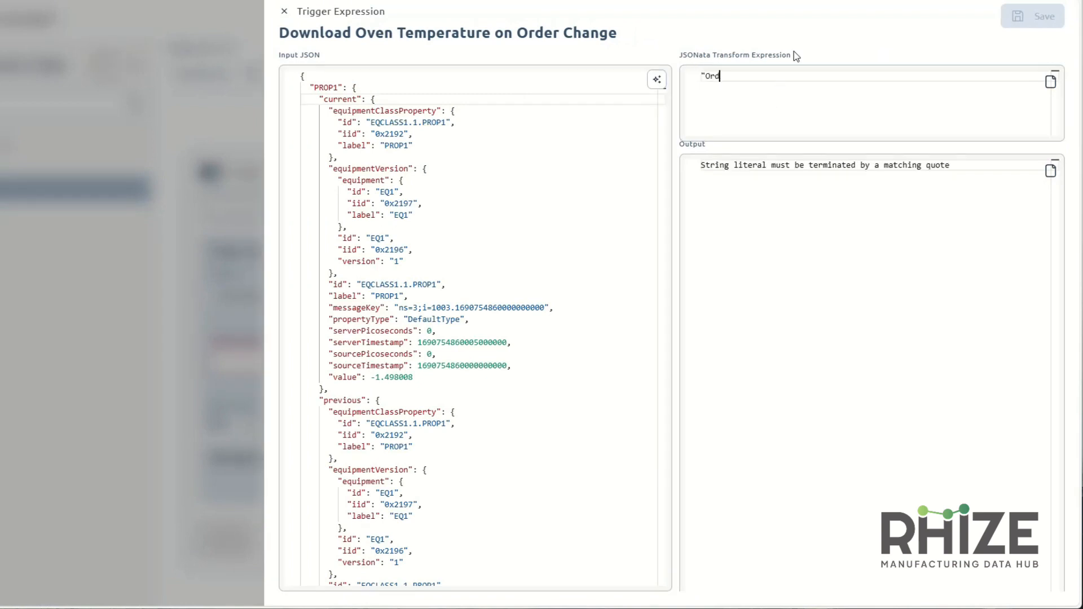
text(er Number".current)
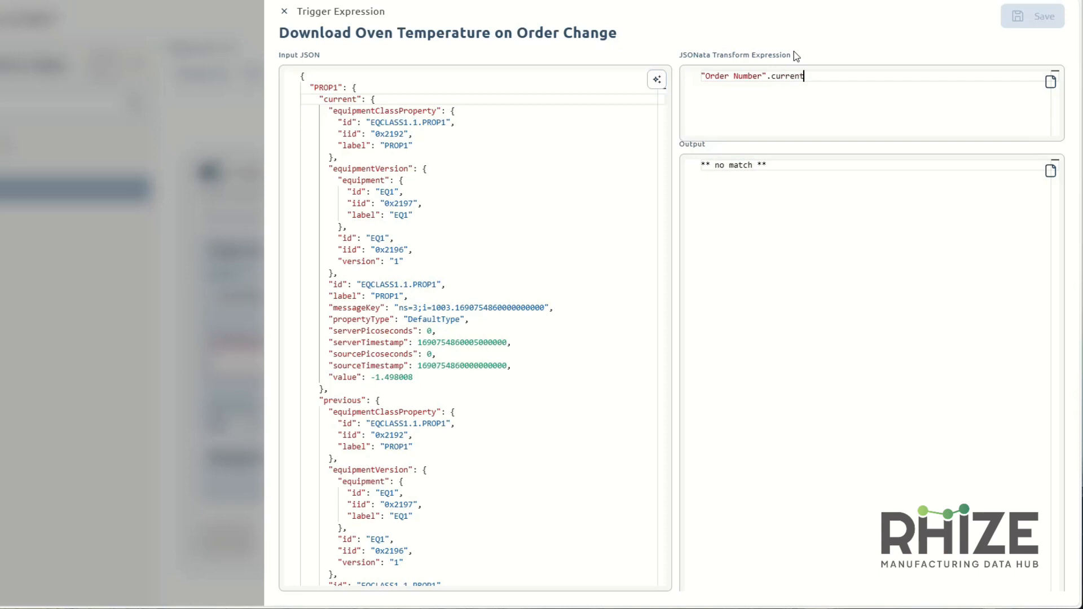
text(.value !=)
Step: Complete the comparison with "Order Number".previous.value on its other side and save the trigger expression
key(ctrl+a)
key(shift+Left)
key(shift+Left)
key(shift+Left)
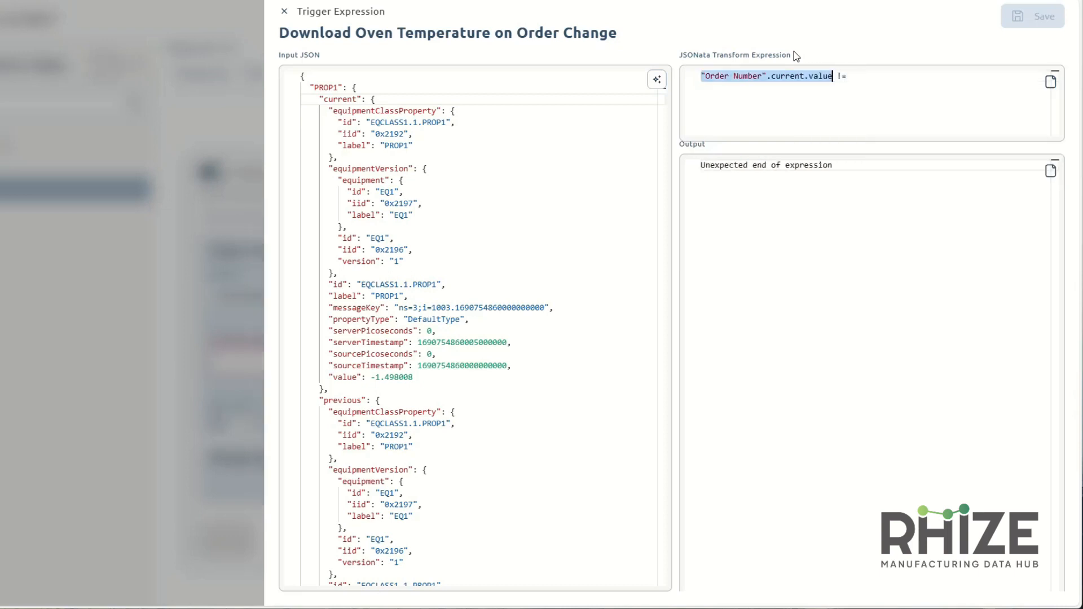
key(ctrl+c)
key(End)
key(ctrl+v)
key(ctrl+Left)
key(ctrl+shift+Left)
text(prev)
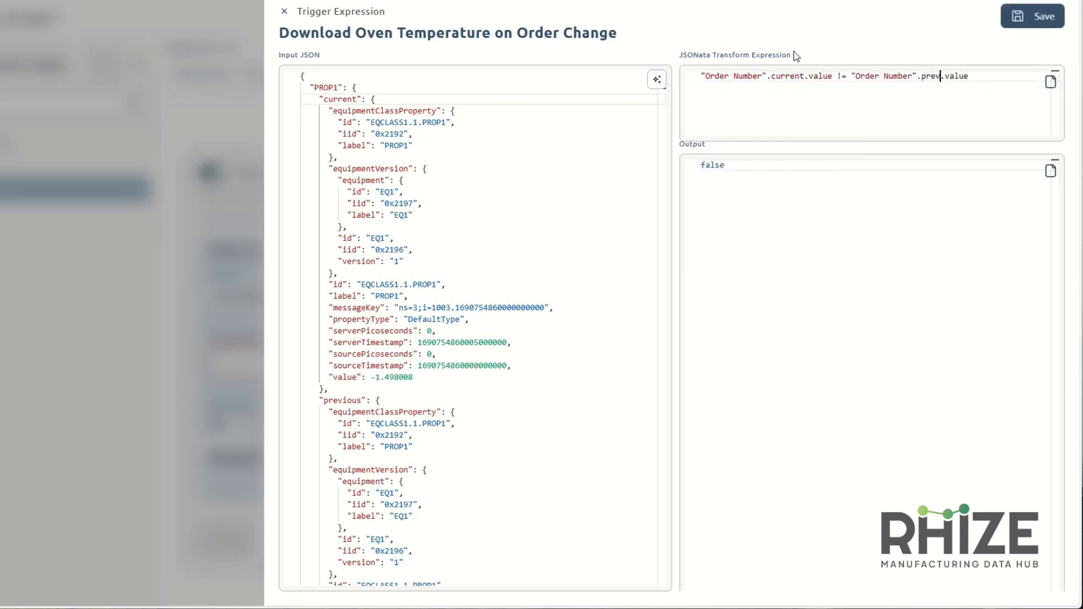
text(ious)
click(1022, 17)
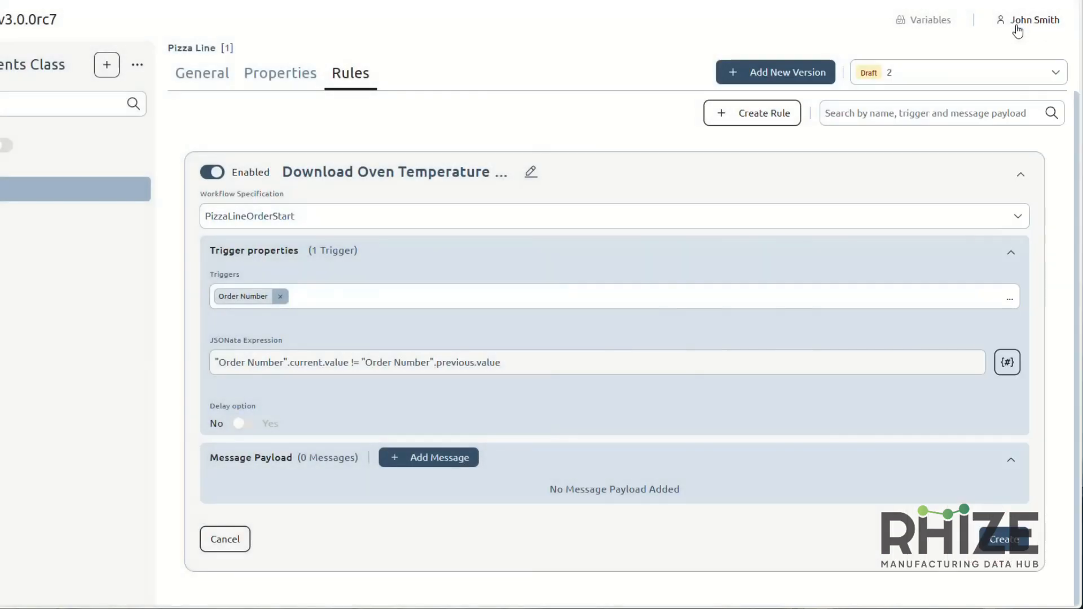
Step: Add a message payload field jobOrderId with the expression "Order Number".current.value and create the rule
click(430, 459)
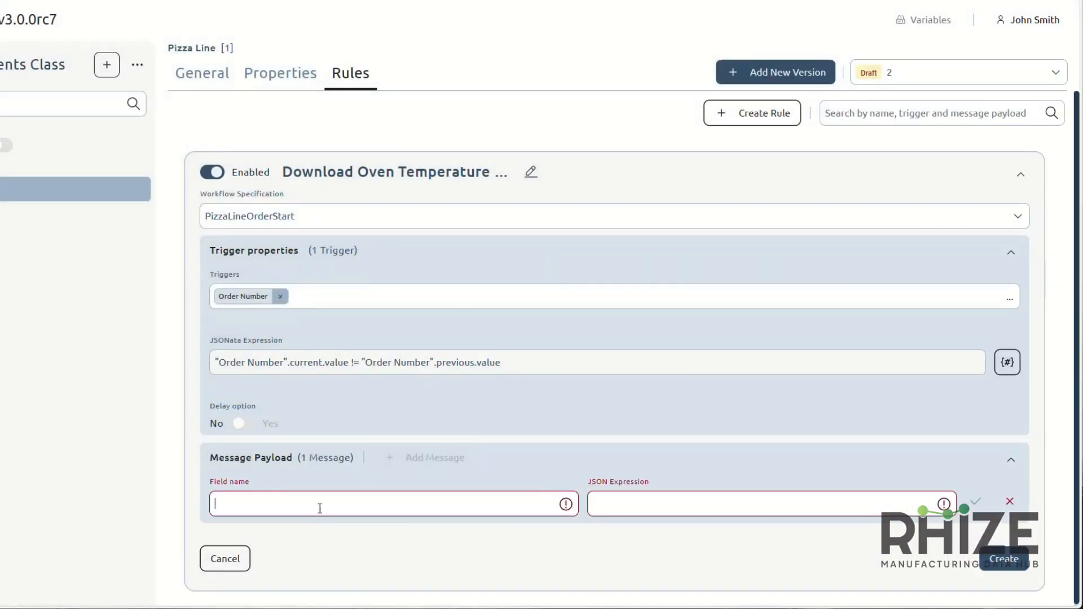
text(jobOrderId)
key(Tab)
text(".curre)
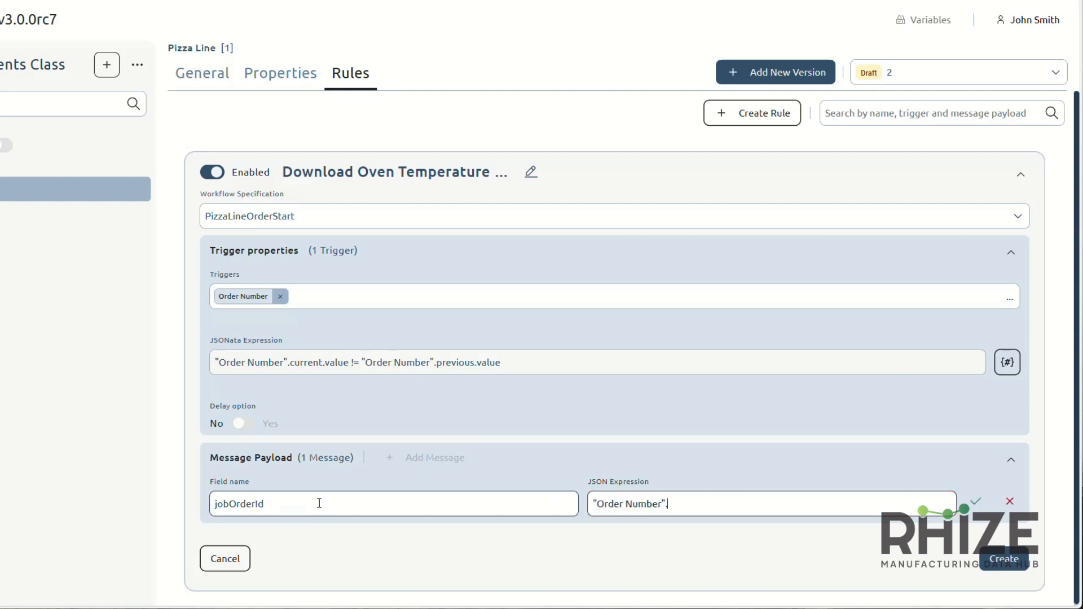
text(nt.value)
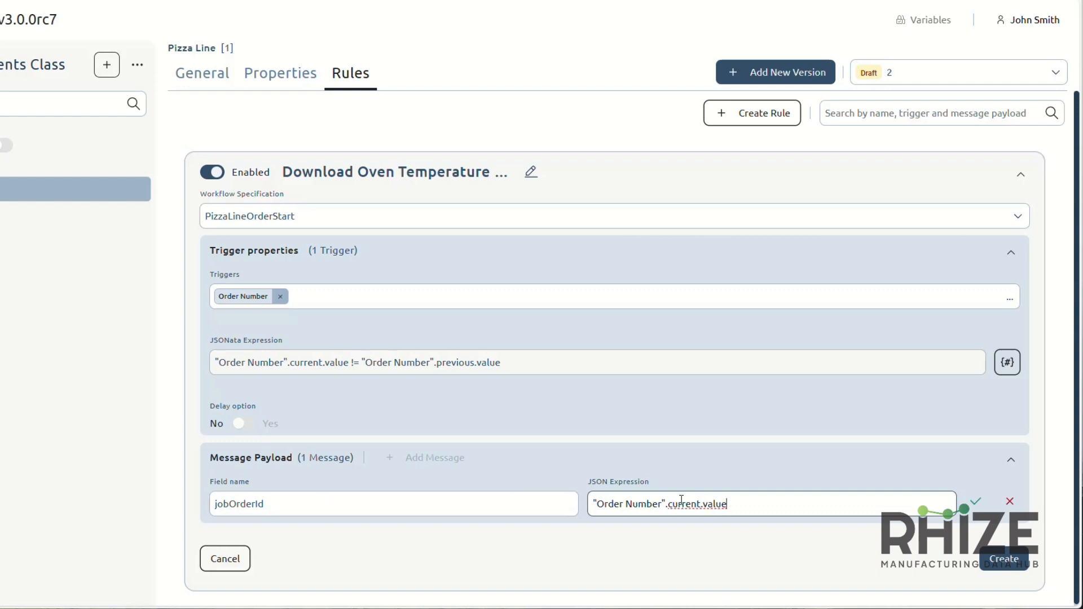
click(976, 501)
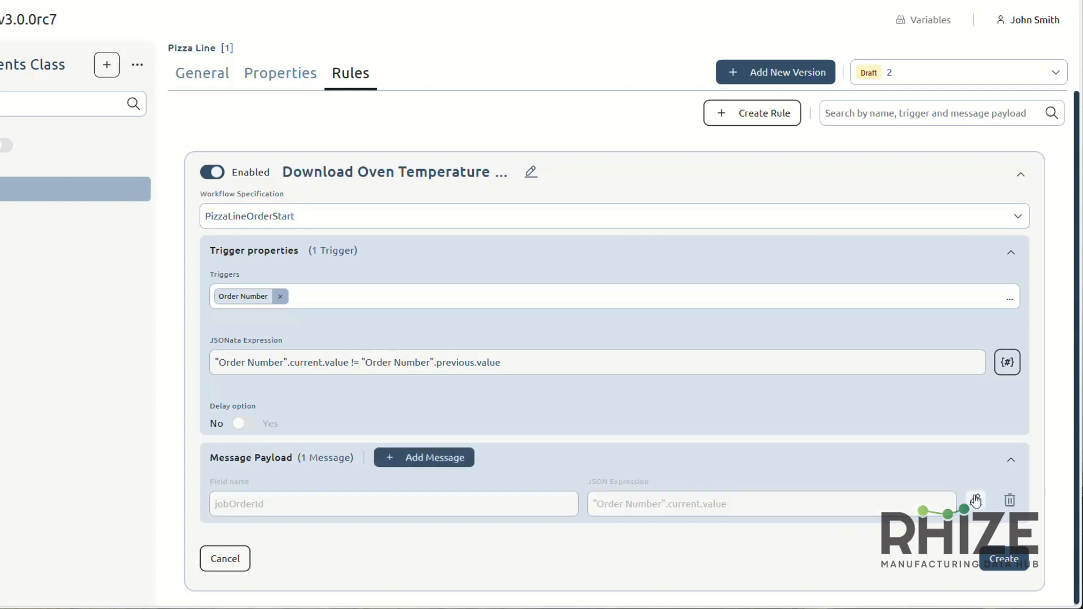
click(1009, 558)
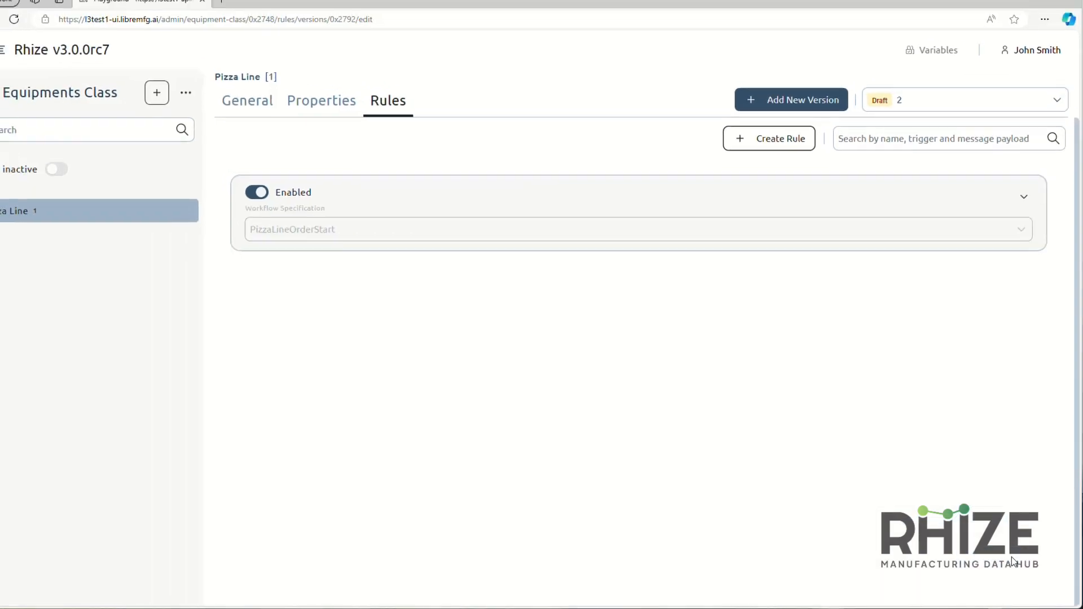
Step: Change the state of version 2 of the Pizza Line equipment class from Draft to Active
click(268, 113)
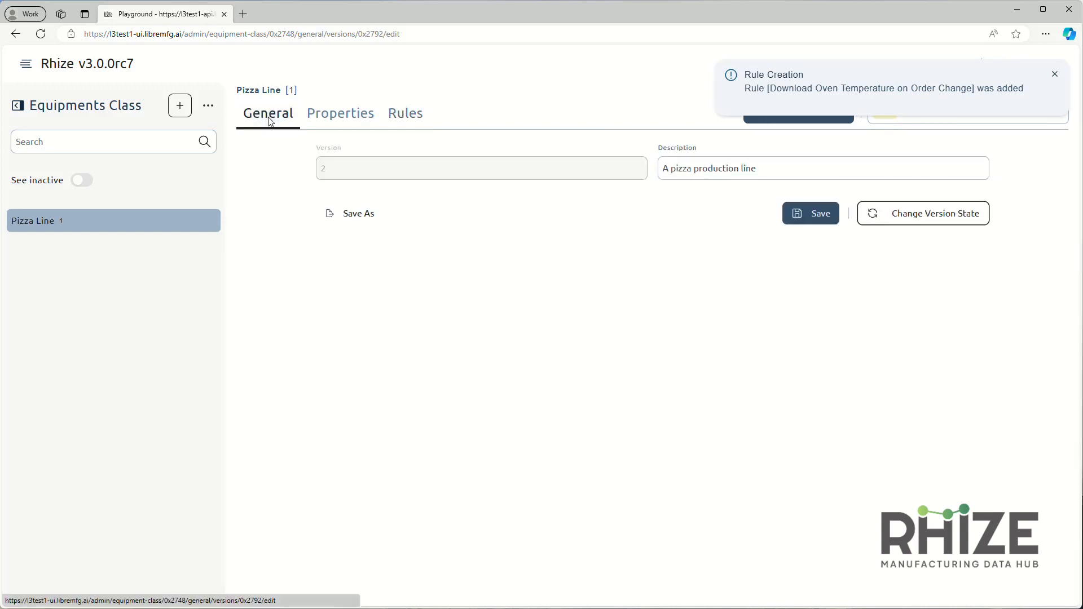
click(899, 224)
click(616, 376)
click(617, 358)
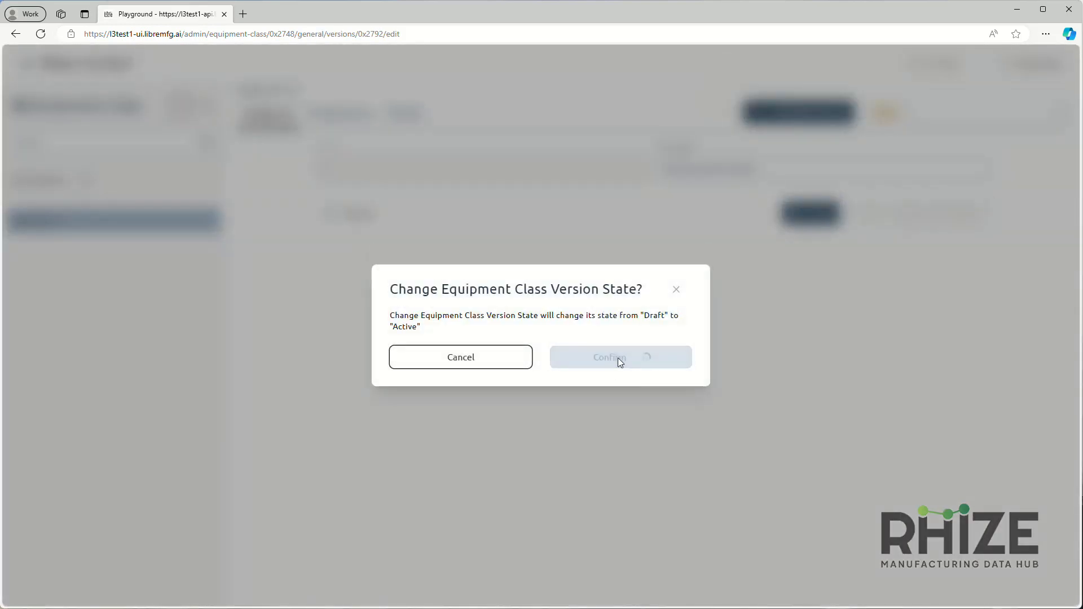
Step: Open Line 1 in the Equipment master data and save it as new version 2
click(26, 63)
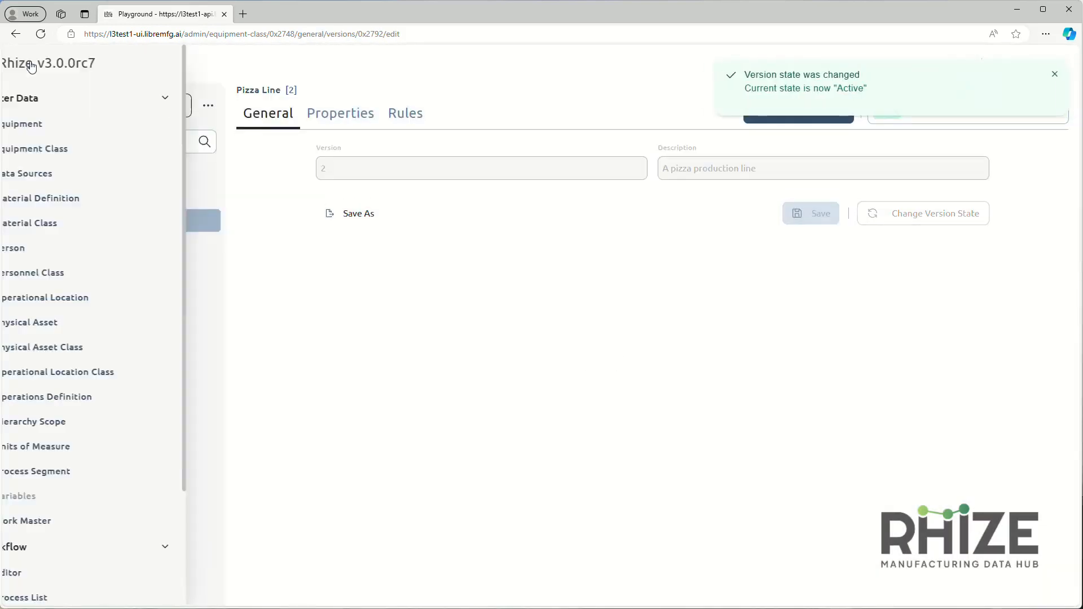
click(67, 122)
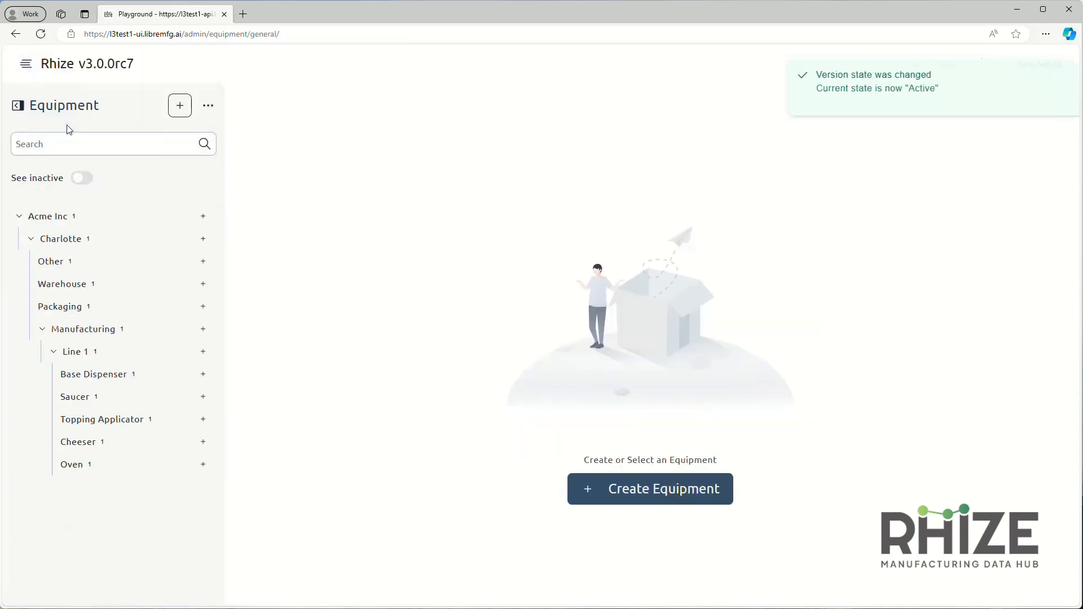
click(125, 350)
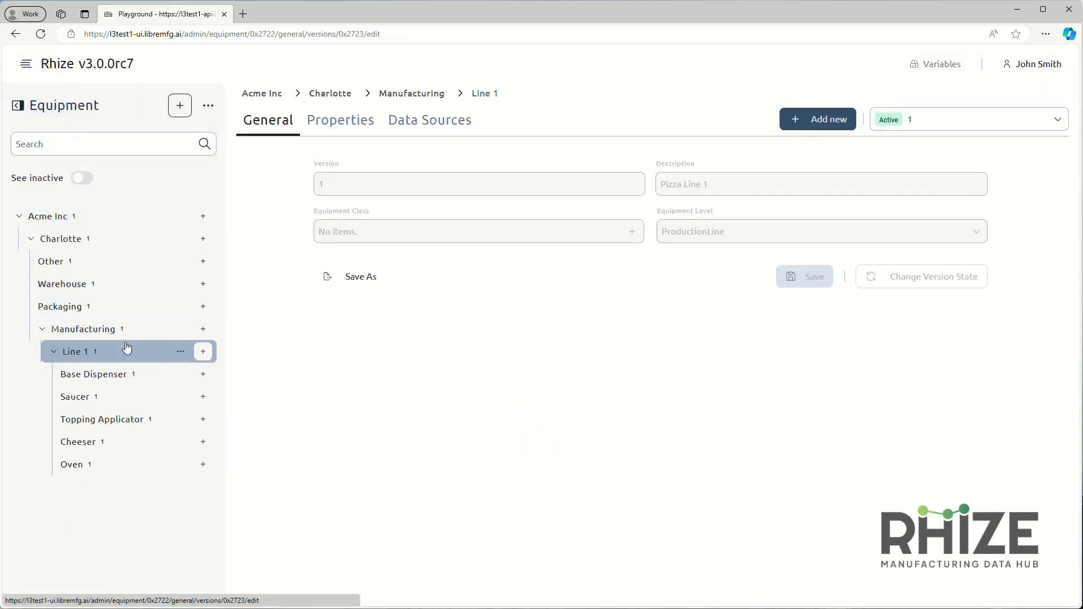
click(348, 276)
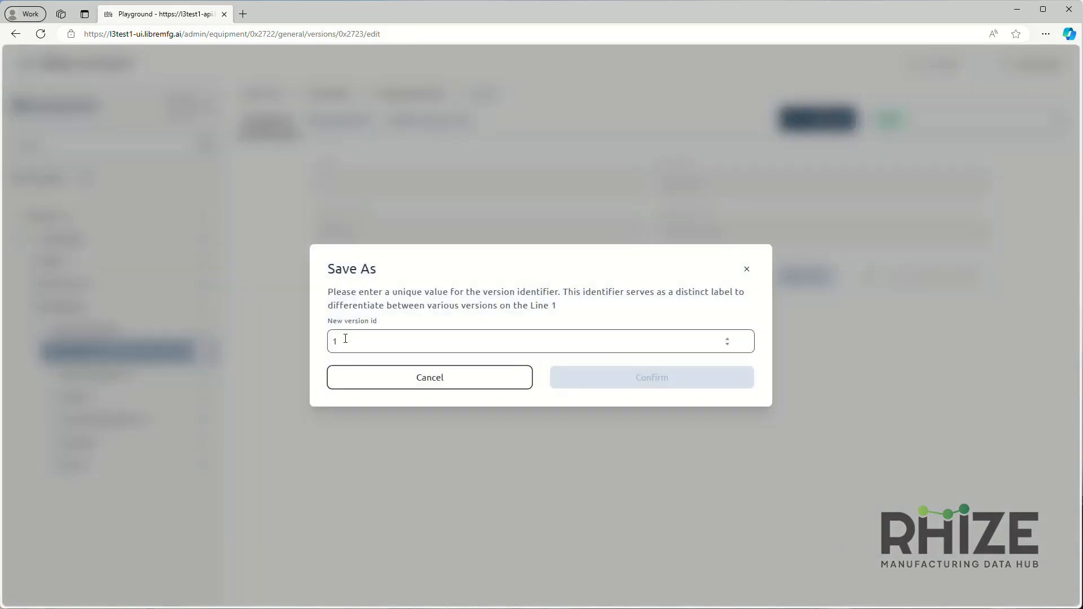
text(2)
click(606, 378)
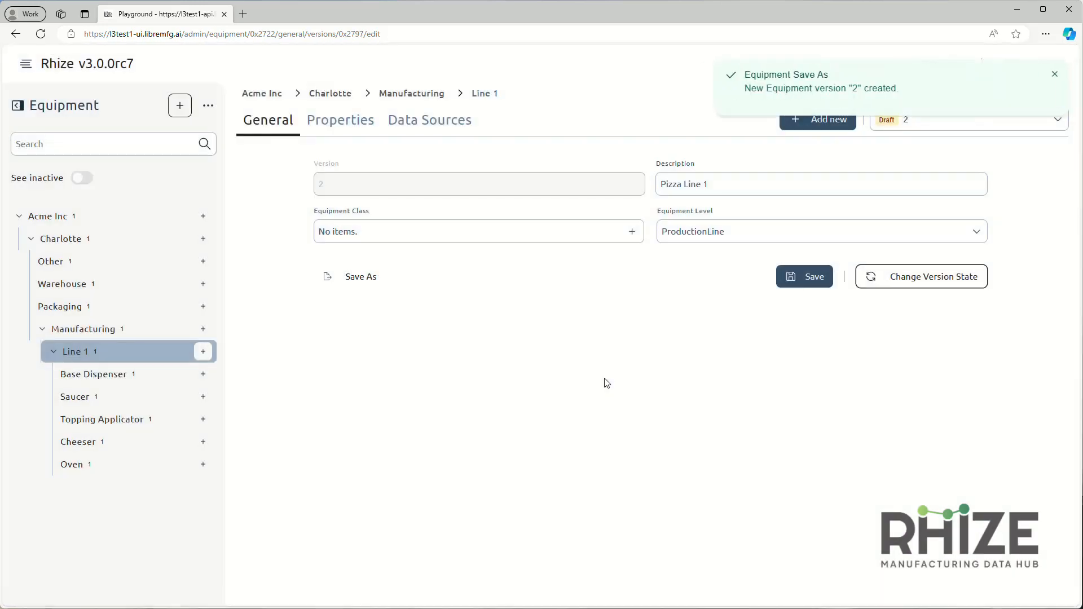
Step: Assign the Pizza Line equipment class to the Line 1 draft and save the version
click(512, 231)
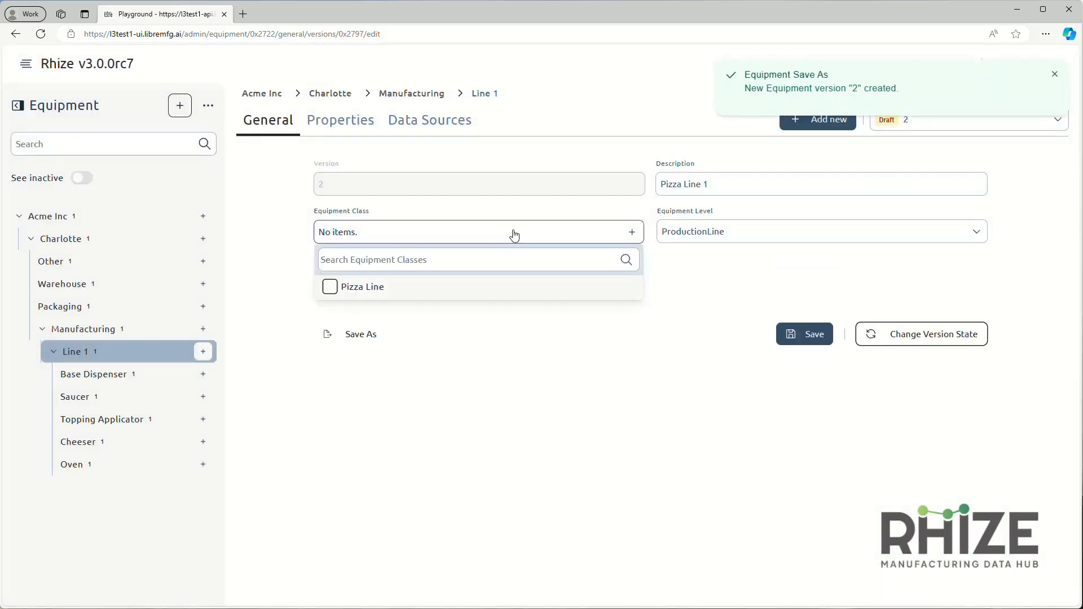
click(328, 288)
click(408, 457)
click(804, 277)
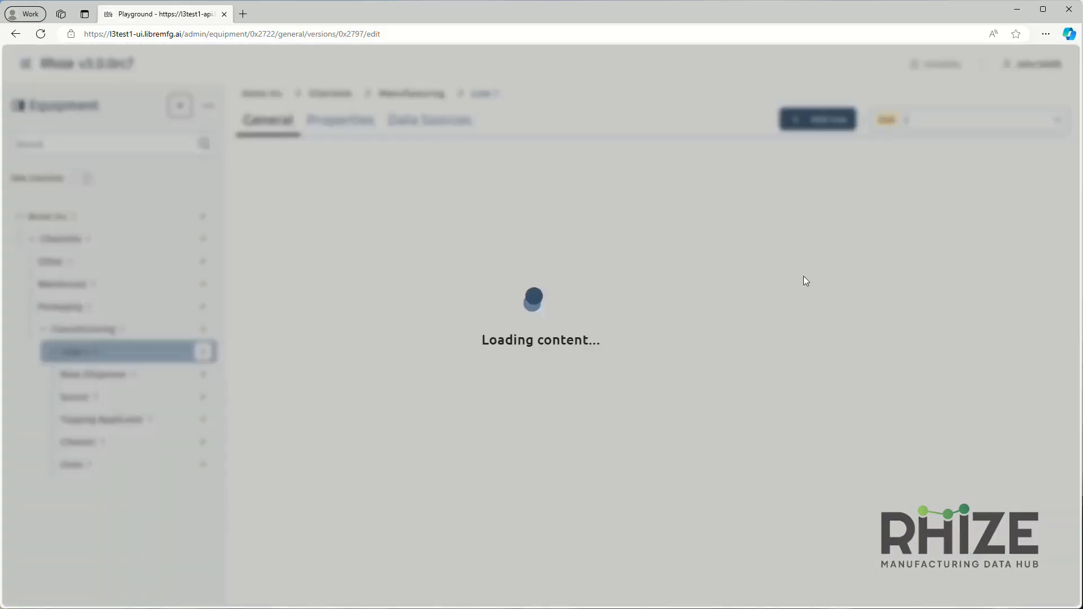
click(353, 120)
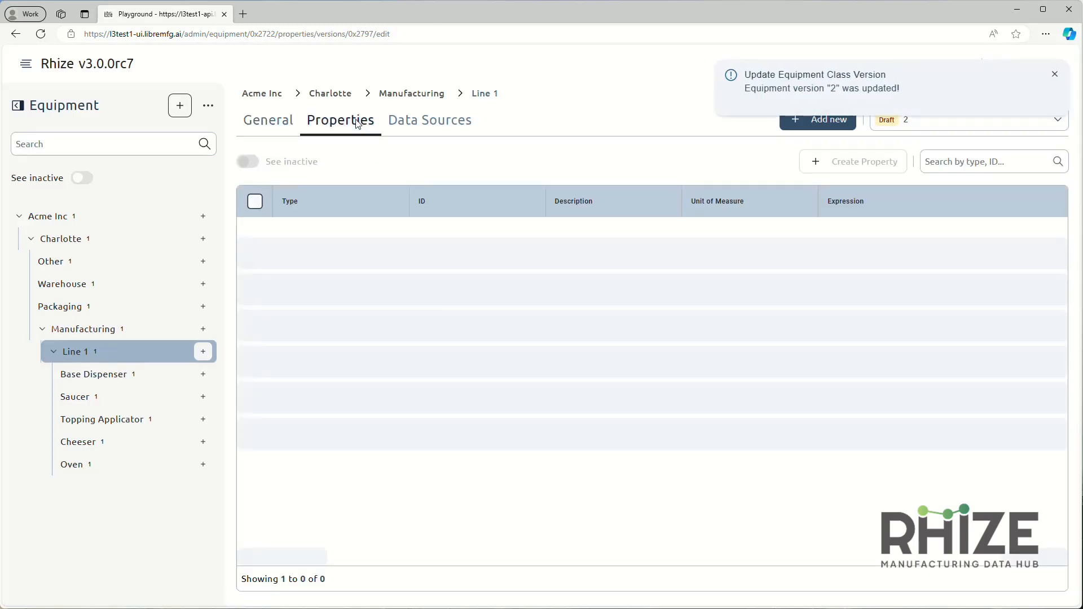
click(294, 270)
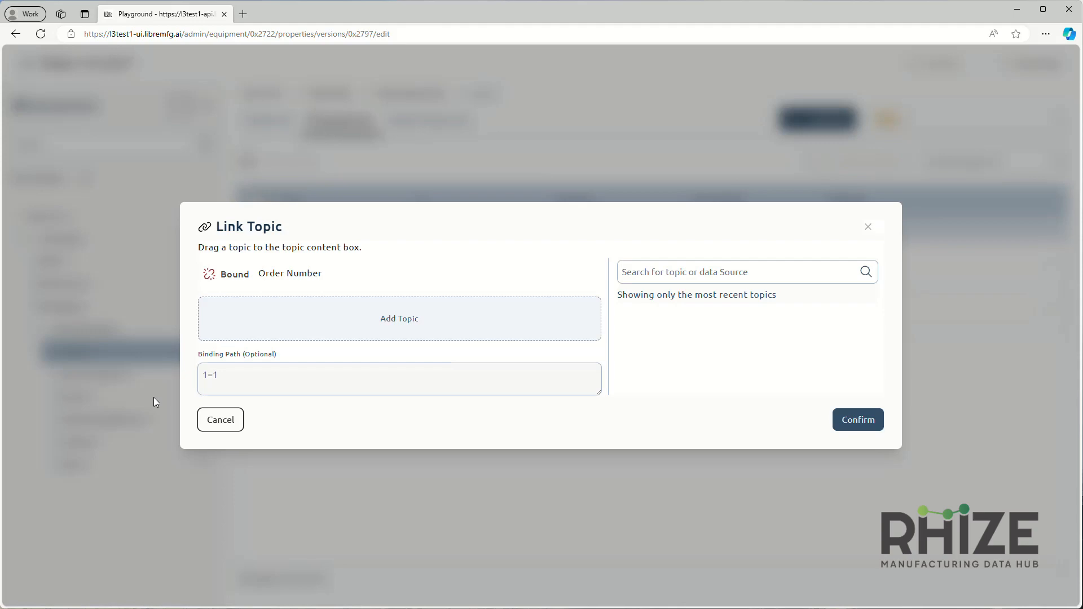
click(219, 421)
Step: Link the KEPServerEX data source to the Line 1 equipment draft
click(431, 127)
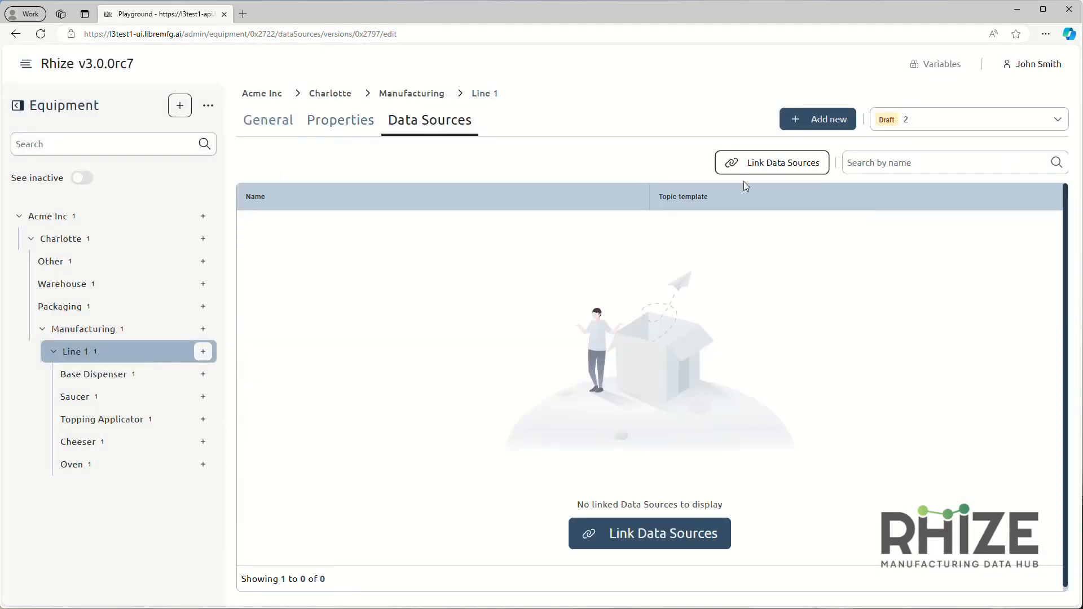
click(756, 164)
click(610, 329)
click(406, 368)
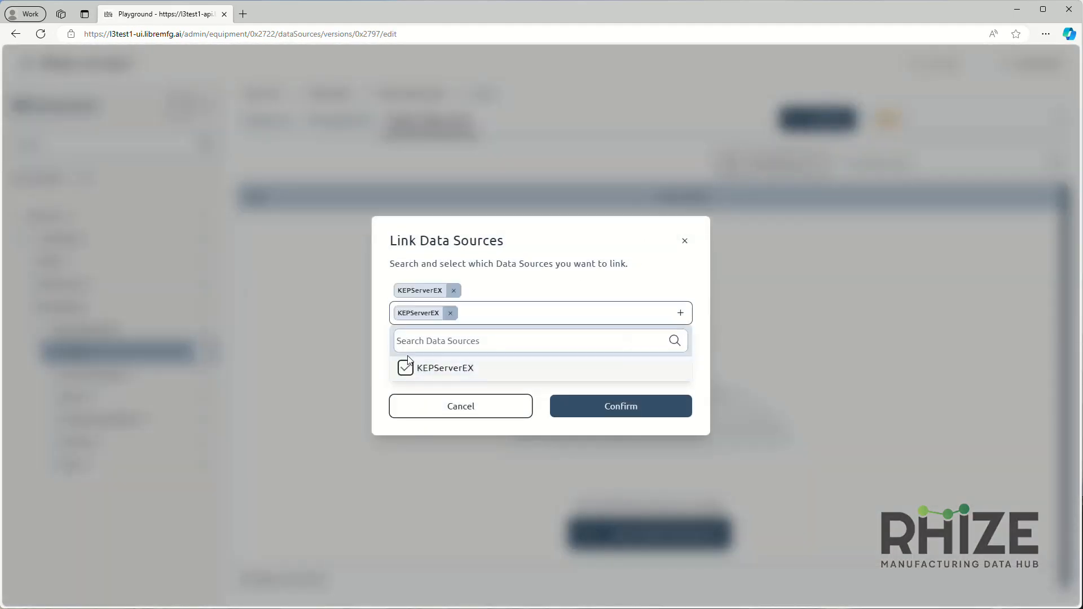
click(564, 388)
click(588, 377)
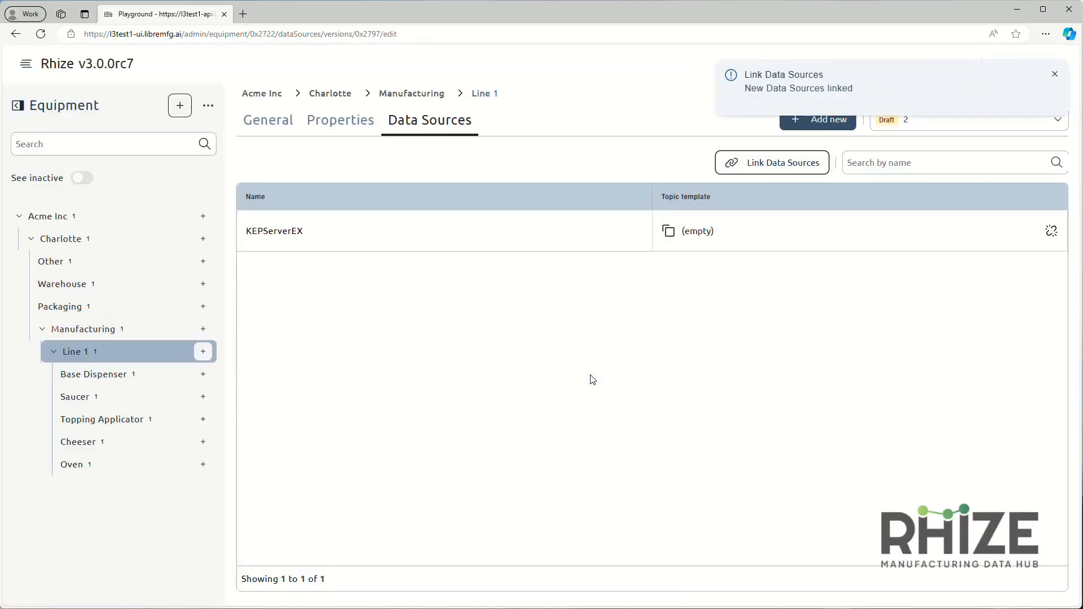
Step: Bind Line 1's Order Number property to the KEPServerEX topic ns=2;s=Line 1/Order/Number.PV
click(326, 123)
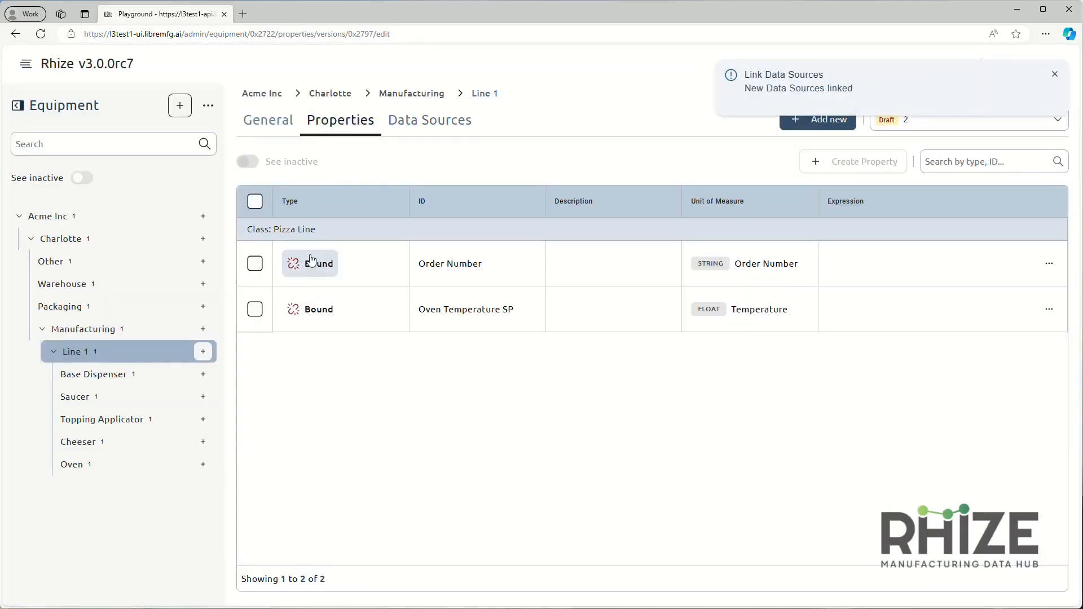
click(311, 262)
drag(677, 331, 402, 321)
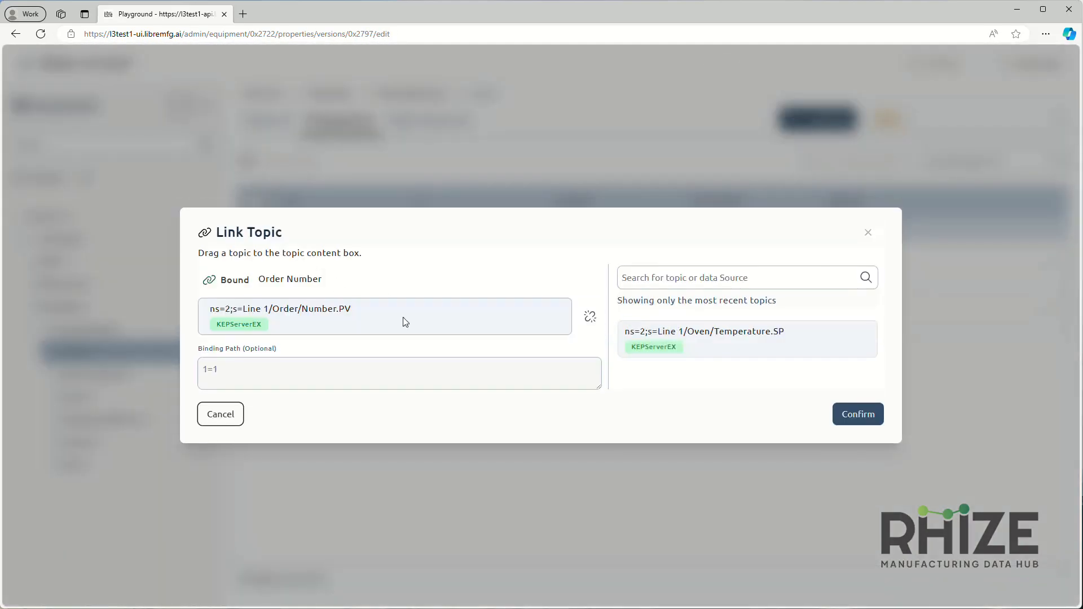
click(858, 415)
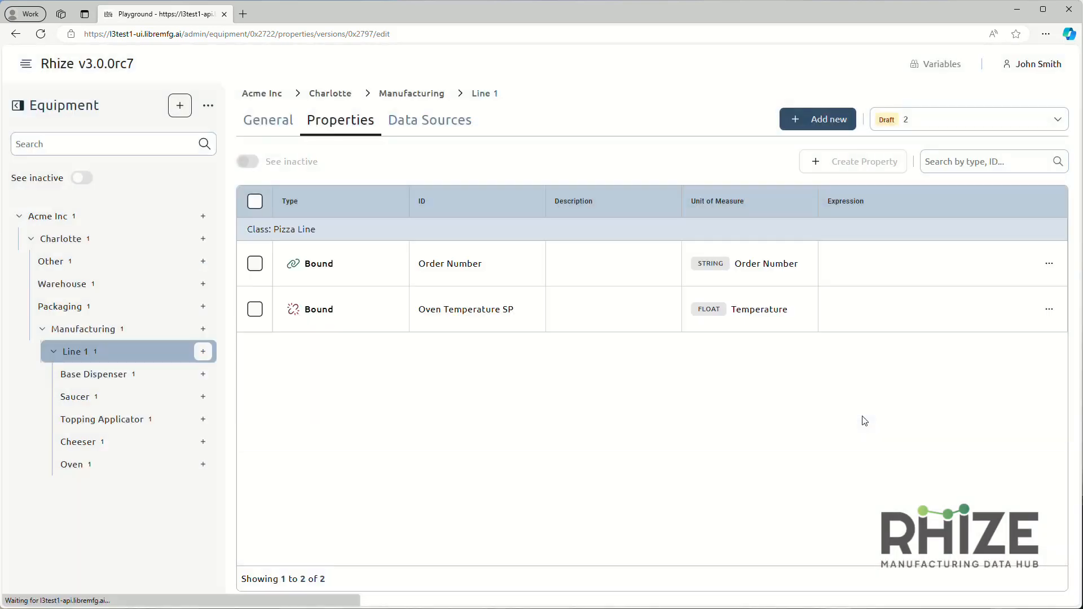
Step: Bind Line 1's Oven Temperature SP property to the topic ns=2;s=Line 1/Oven/Temperature.SP
click(316, 311)
drag(709, 368, 425, 324)
click(860, 414)
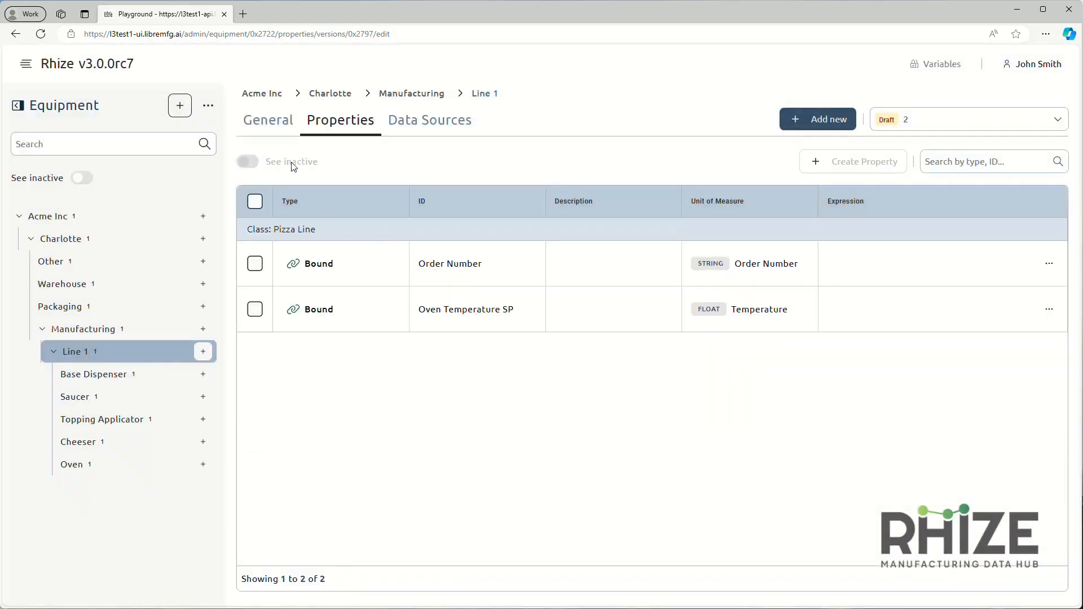
Step: Change the state of Line 1's equipment version 2 from Draft to Active
click(269, 120)
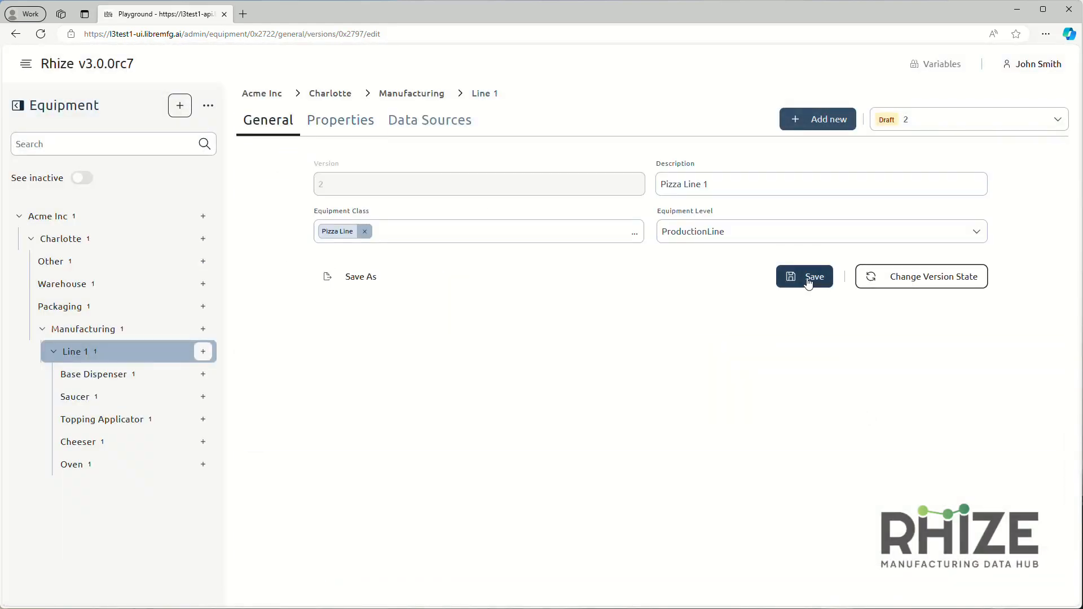
click(910, 279)
click(614, 373)
click(621, 348)
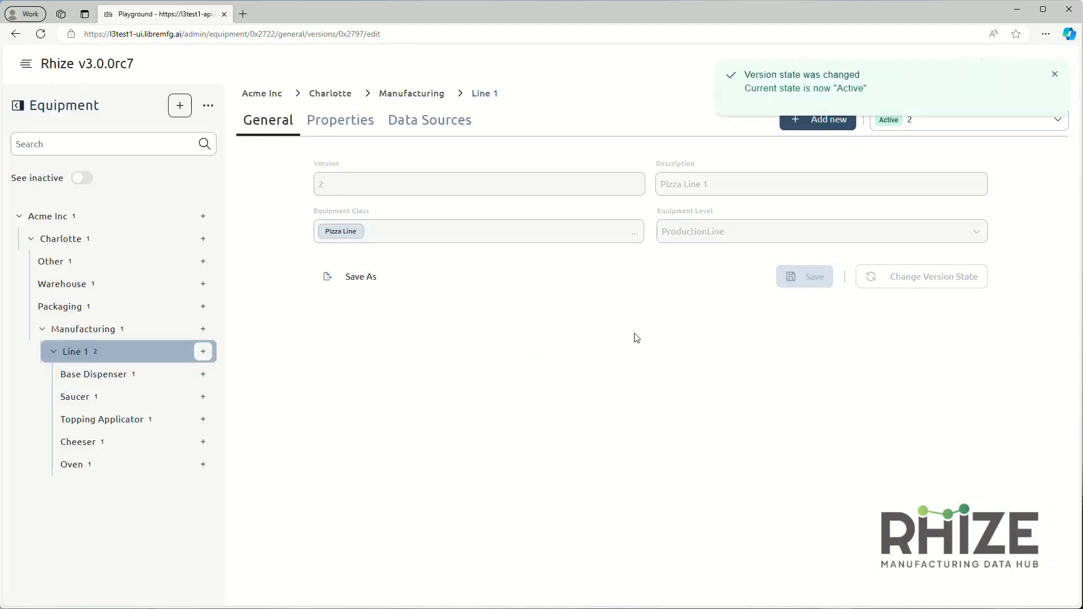
Step: Open the PizzaLineOrderStart process for editing from the workflow process list
click(31, 64)
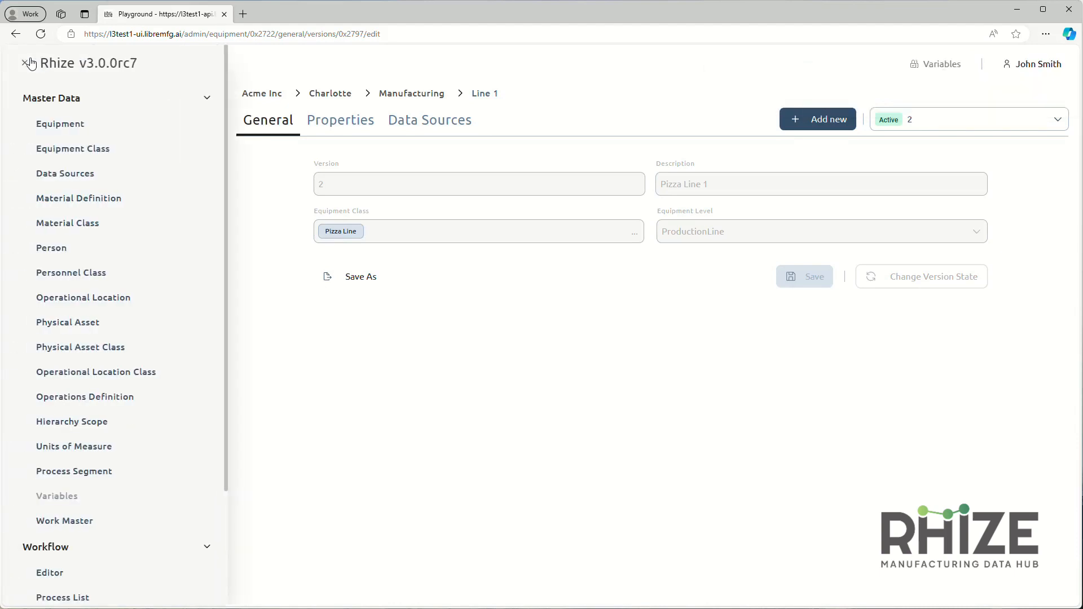
scroll(32, 215, down, 3)
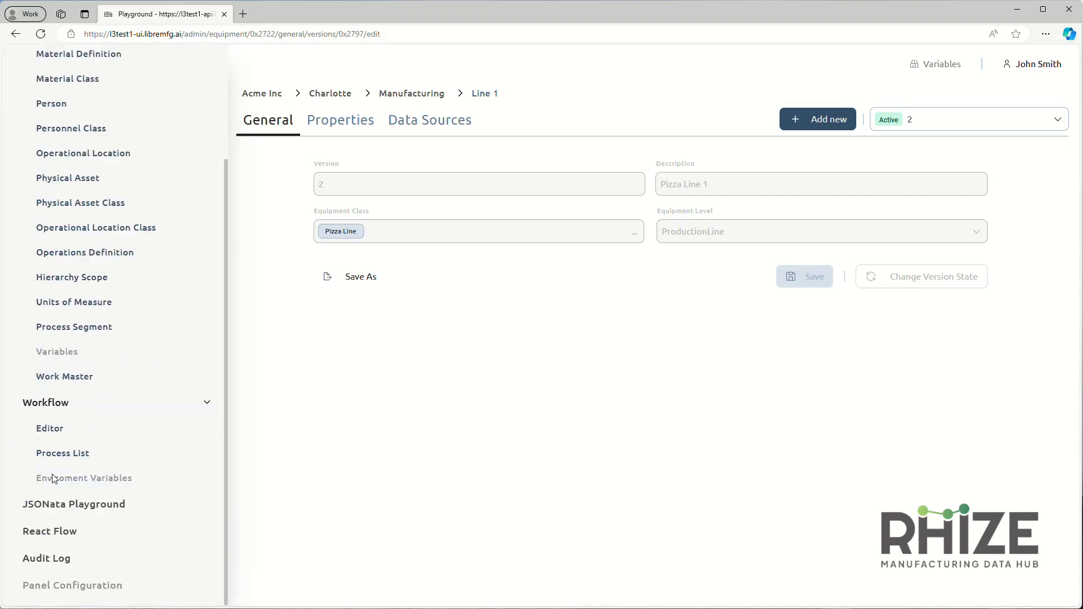
click(60, 455)
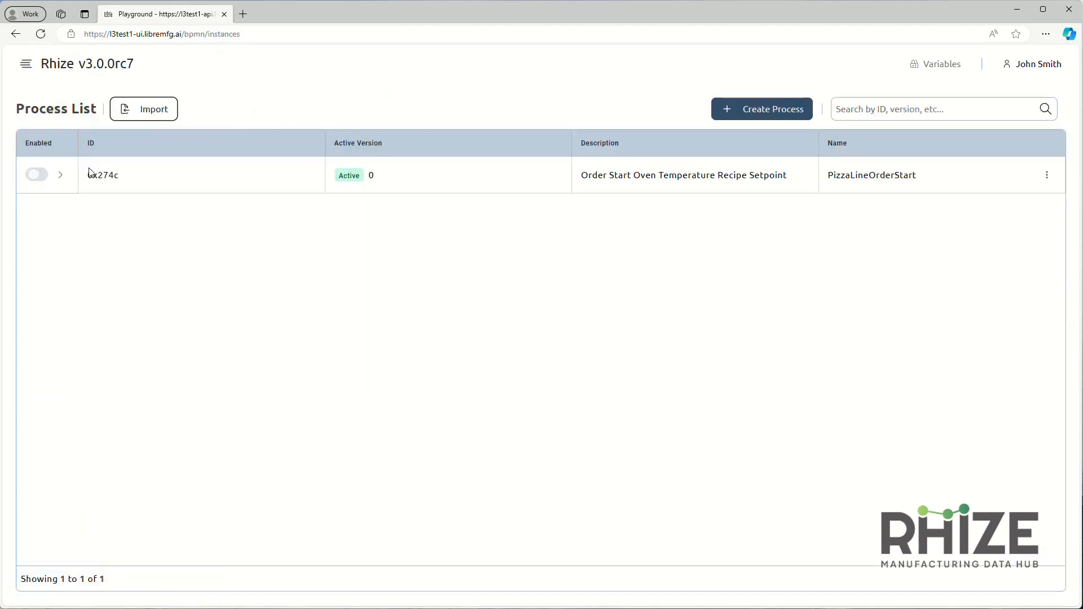
click(1054, 181)
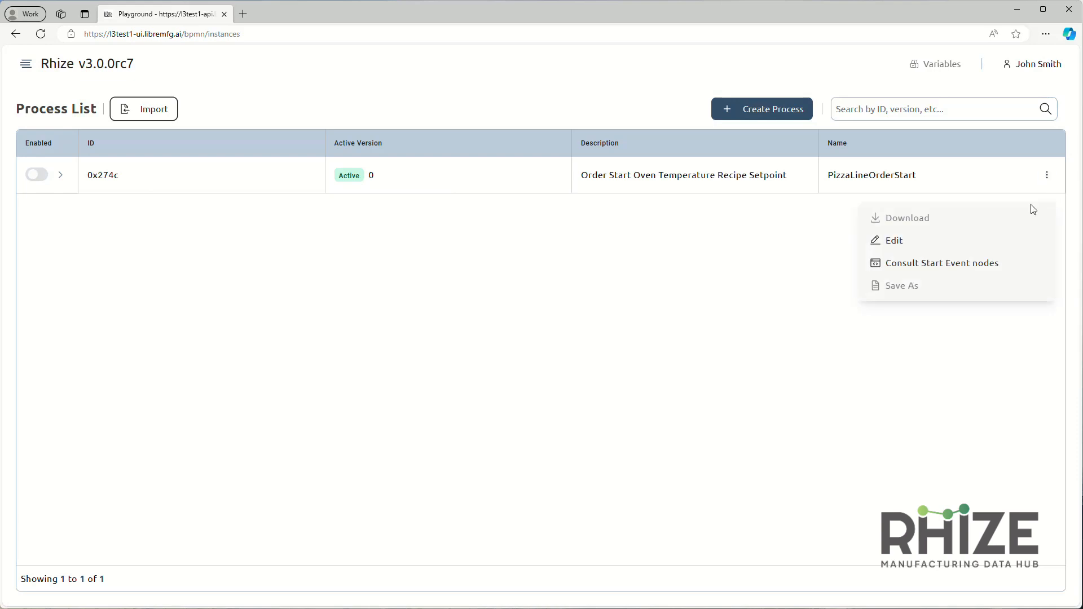
click(1006, 238)
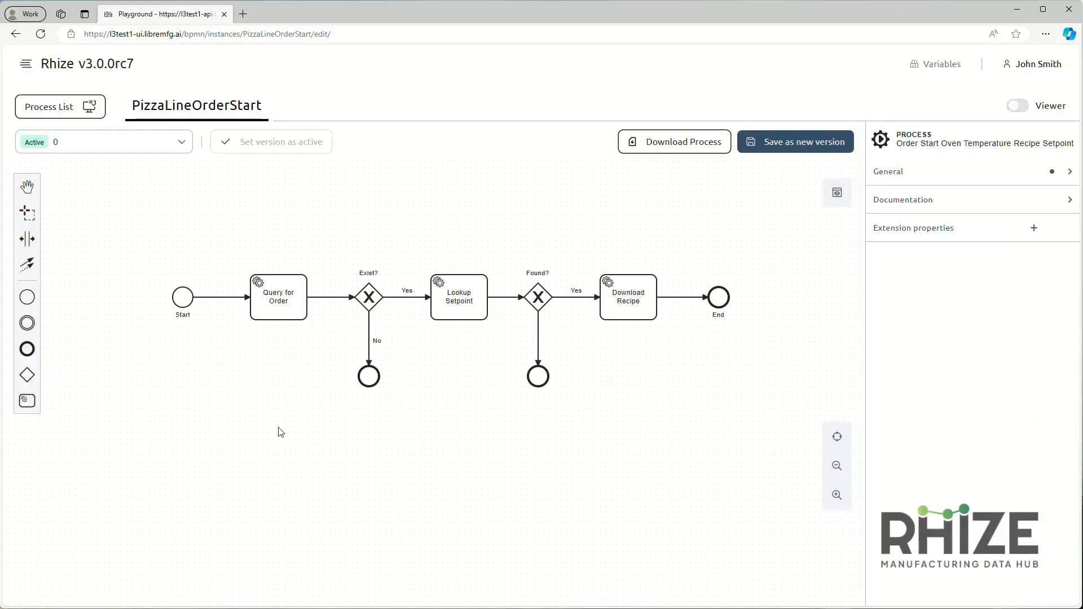